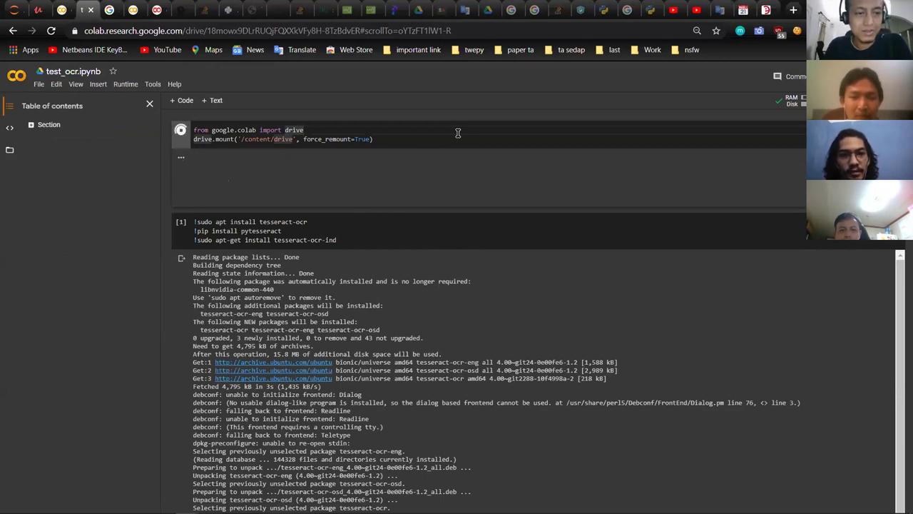
Step: Run the library imports cell (cv2, numpy, pytesseract, matplotlib, PIL)
key("Down")
key("Down")
key("Down")
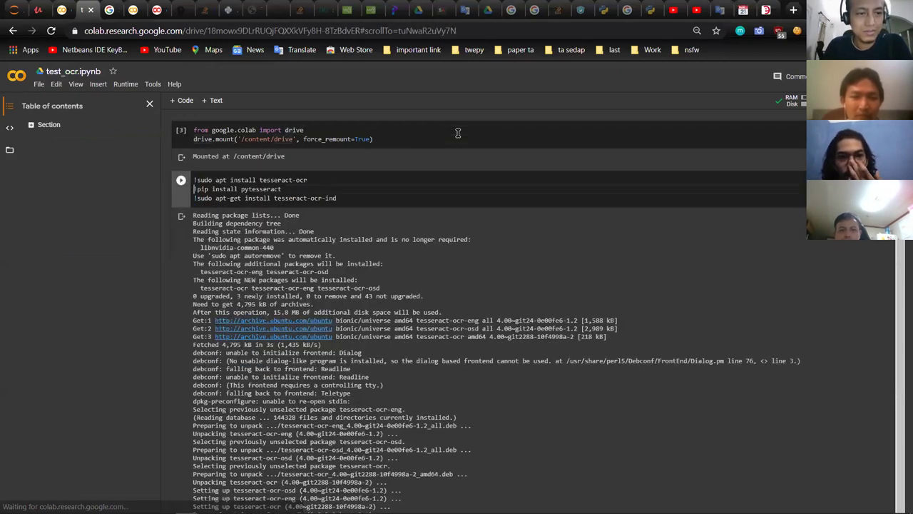
scroll(419, 280, "down", 1)
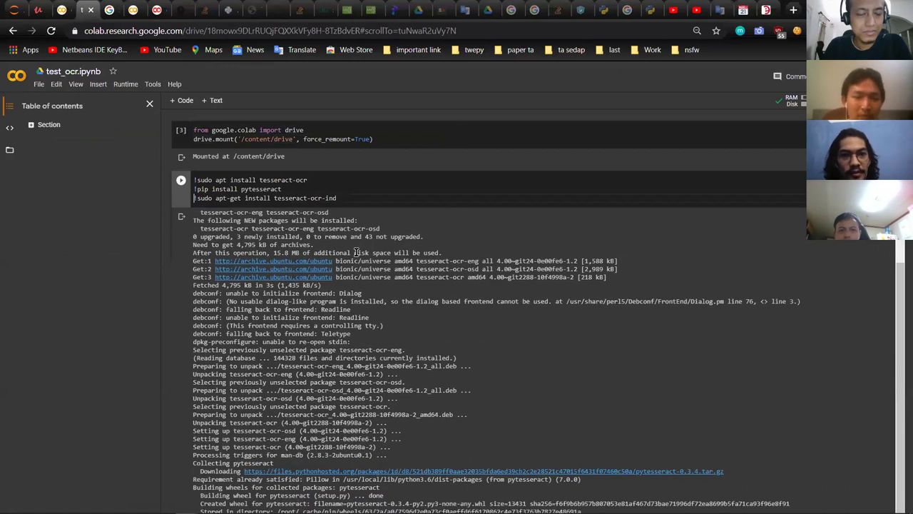
scroll(442, 235, "down", 5)
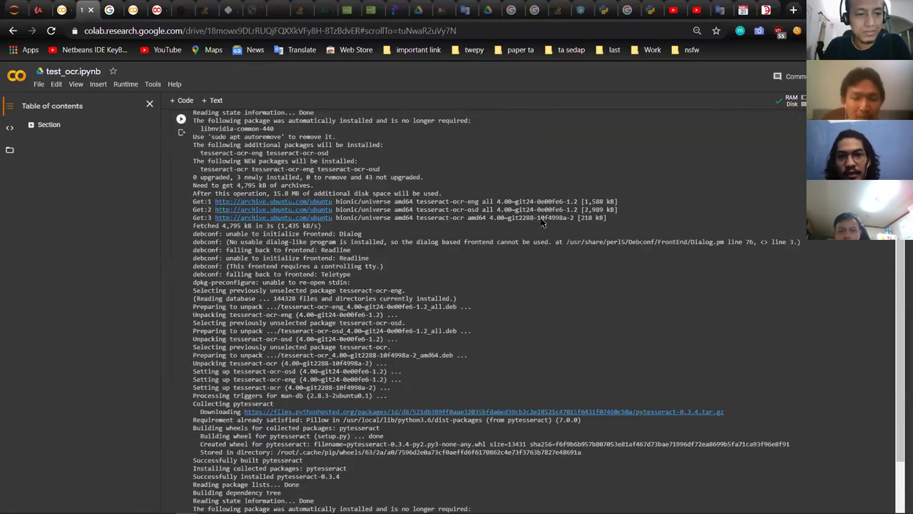
scroll(542, 223, "up", 2)
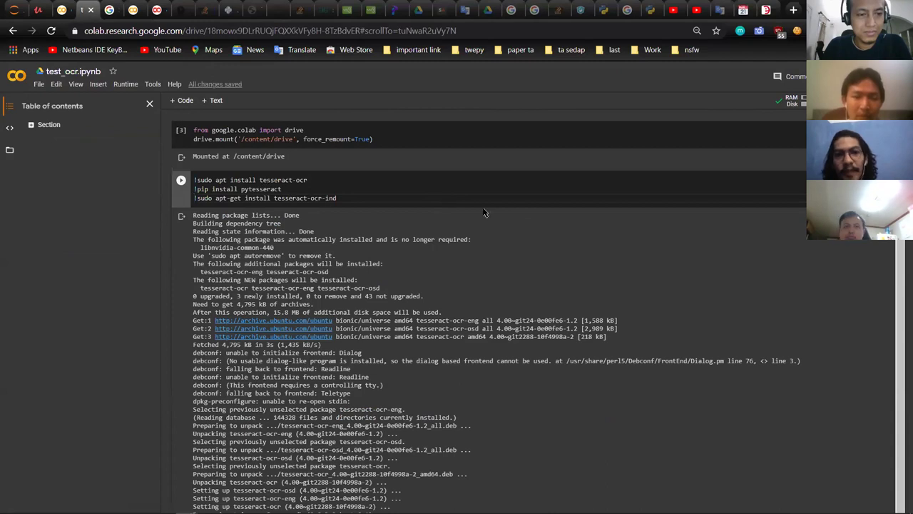
scroll(872, 259, "down", 10)
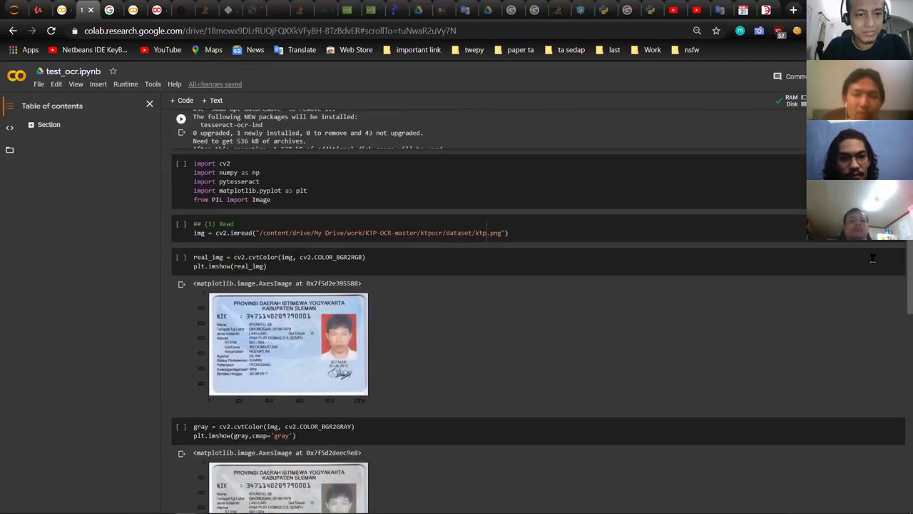
left_click(455, 189)
key("ctrl+Return")
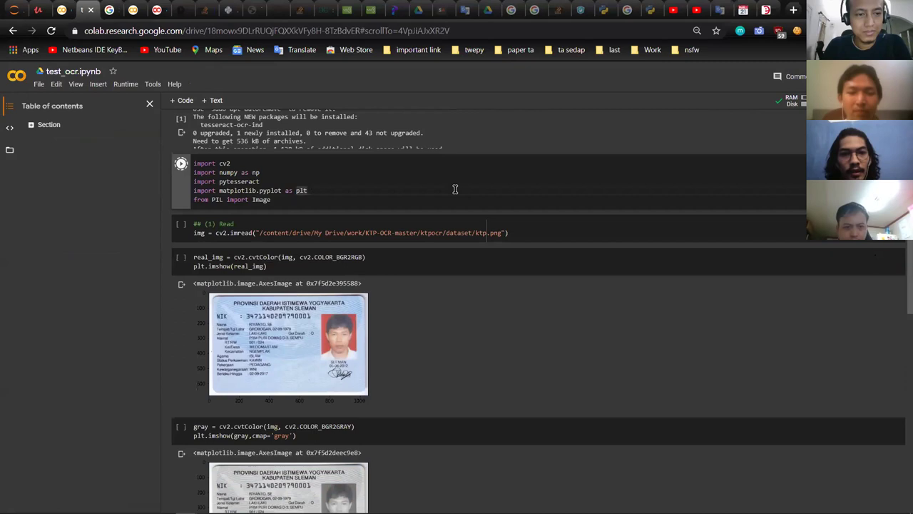
Step: Re-run the imports, then run the Read cell that loads ktp.png
key("Down")
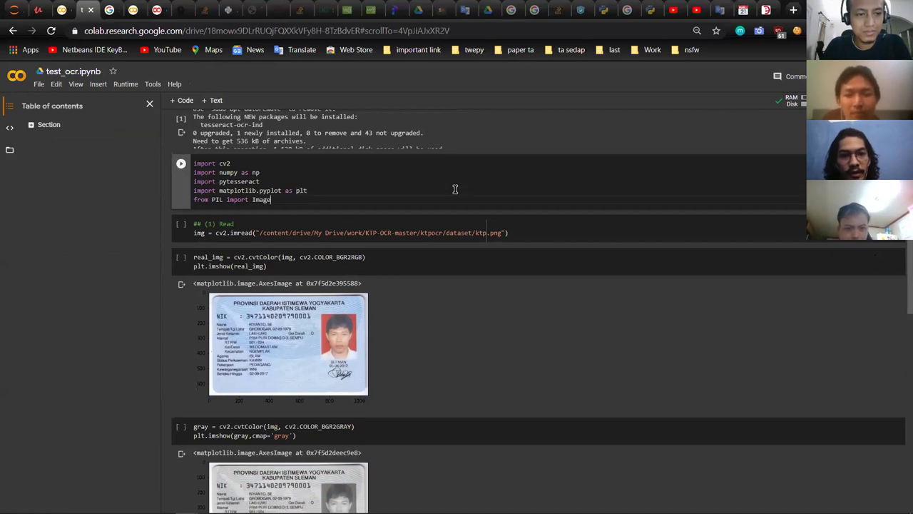
key("shift+Return")
key("ctrl+Return")
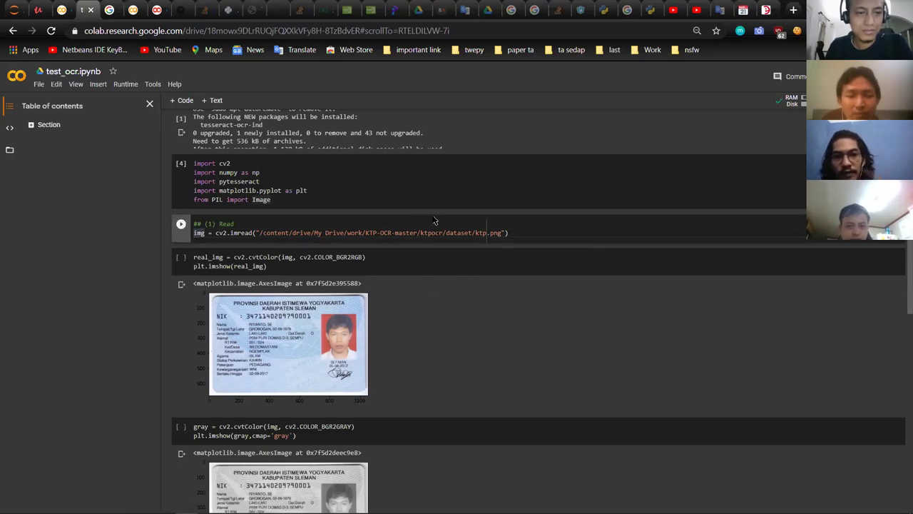
Step: Re-run the real_img cell that converts the ID card image to RGB
left_click(502, 258)
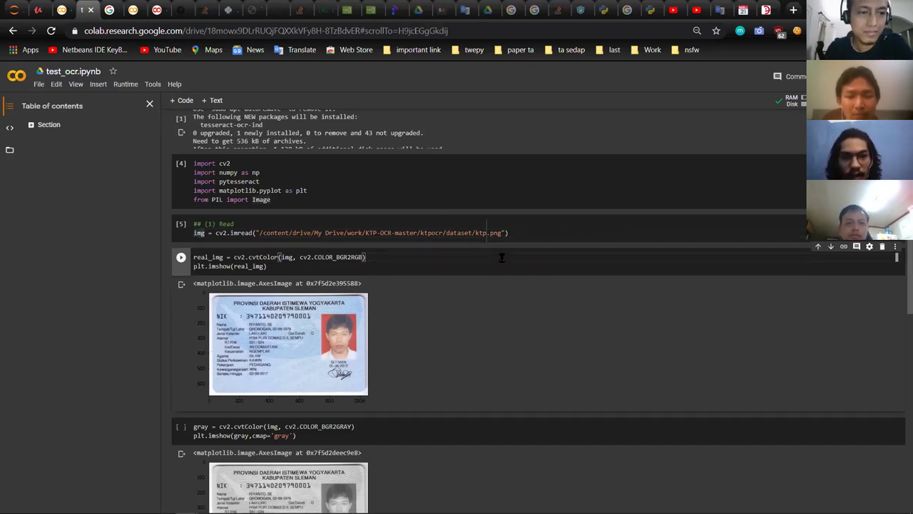
key("ctrl+Return")
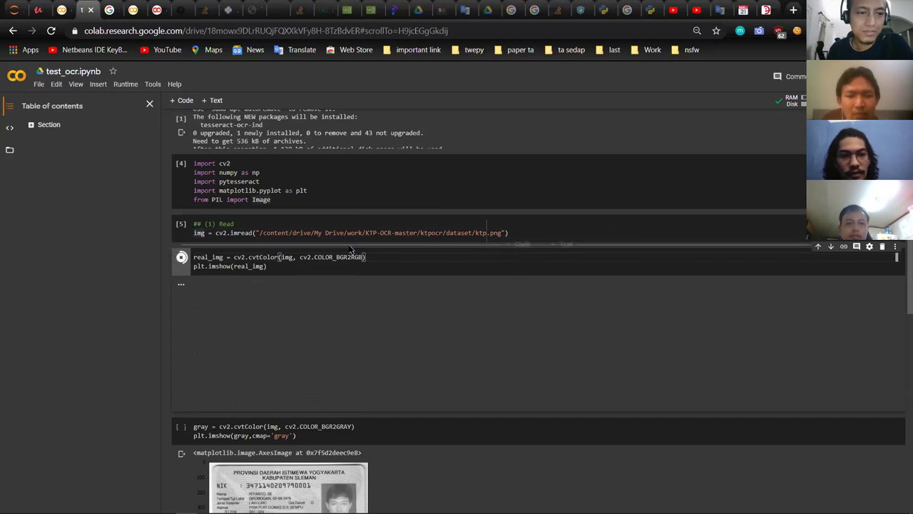
scroll(319, 282, "down", 2)
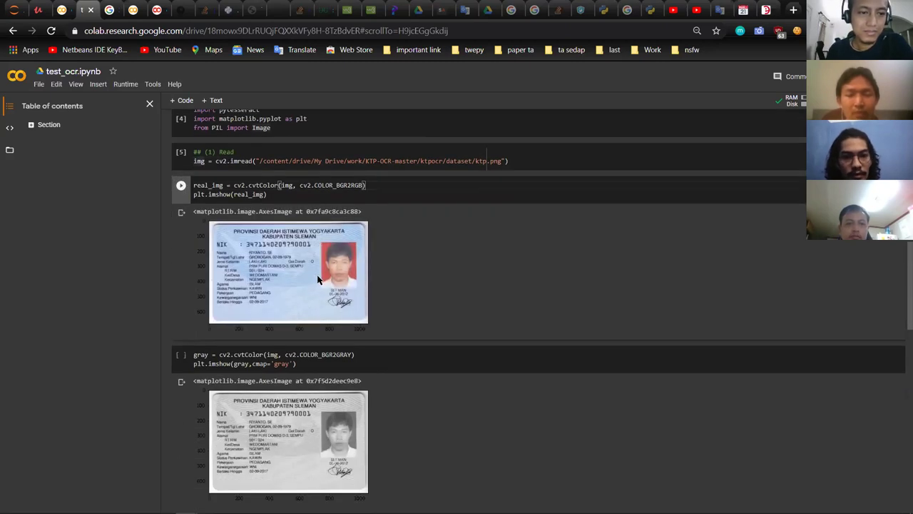
scroll(319, 282, "up", 2)
Step: Zoom the notebook page in two steps for easier reading
key("ctrl+plus")
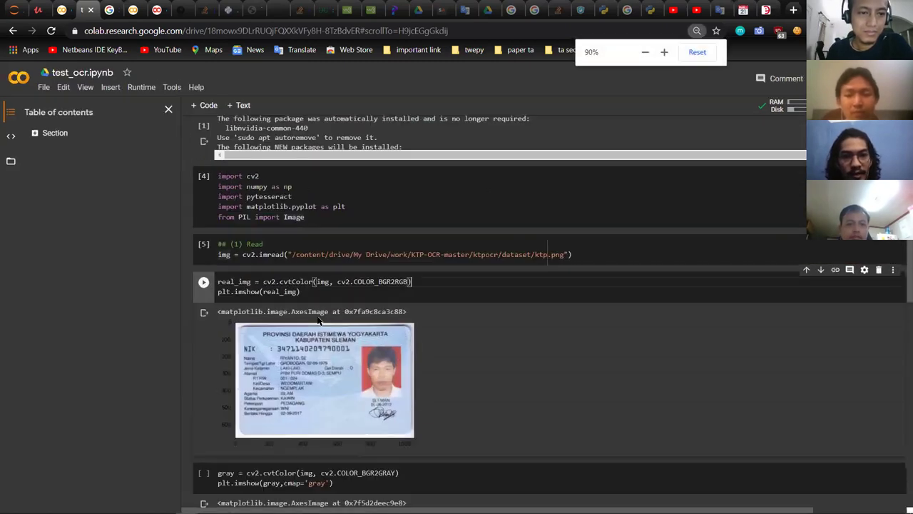
key("ctrl+plus")
scroll(373, 321, "down", 4)
scroll(333, 266, "up", 1)
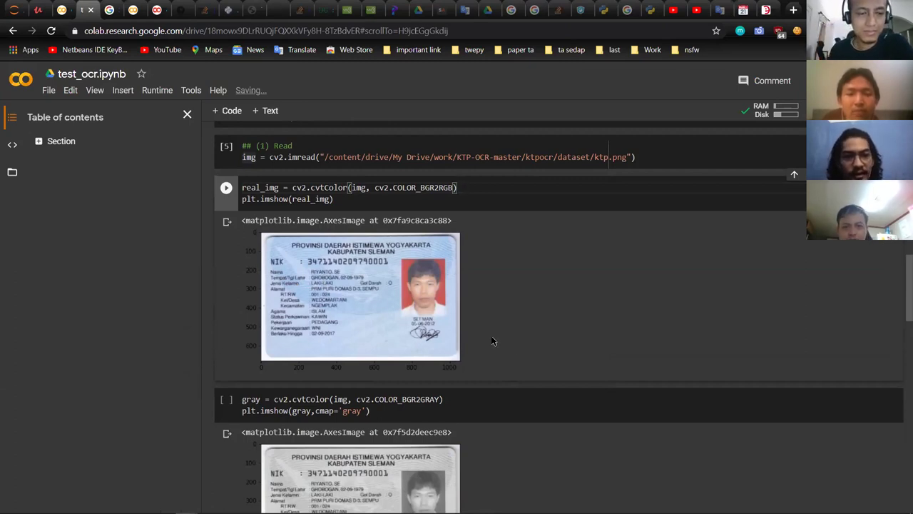
scroll(492, 341, "down", 1)
scroll(493, 341, "up", 1)
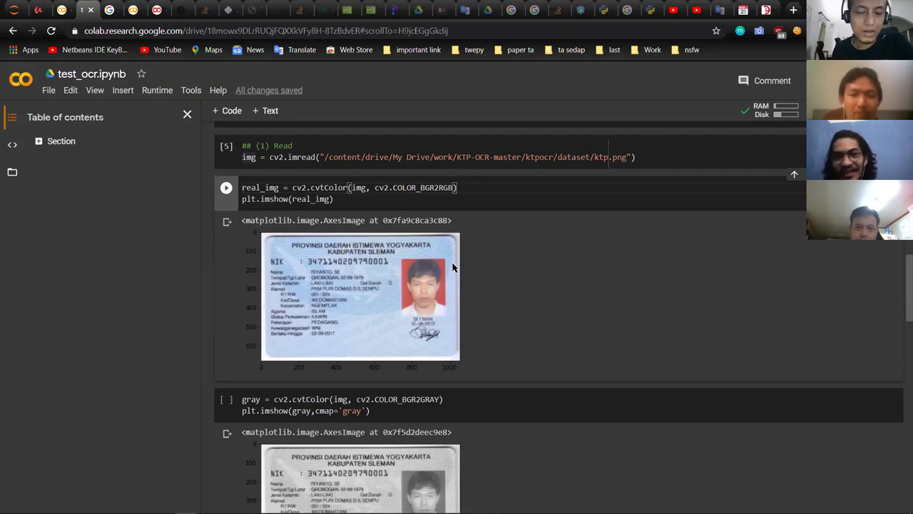
Step: Run the grayscale conversion cell and then the Threshold cell
scroll(514, 306, "down", 1)
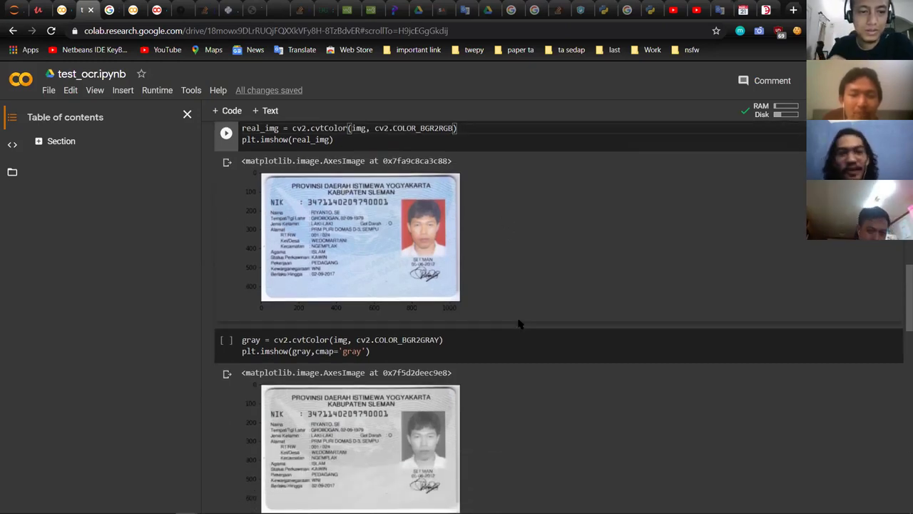
left_click(515, 349)
scroll(518, 348, "down", 1)
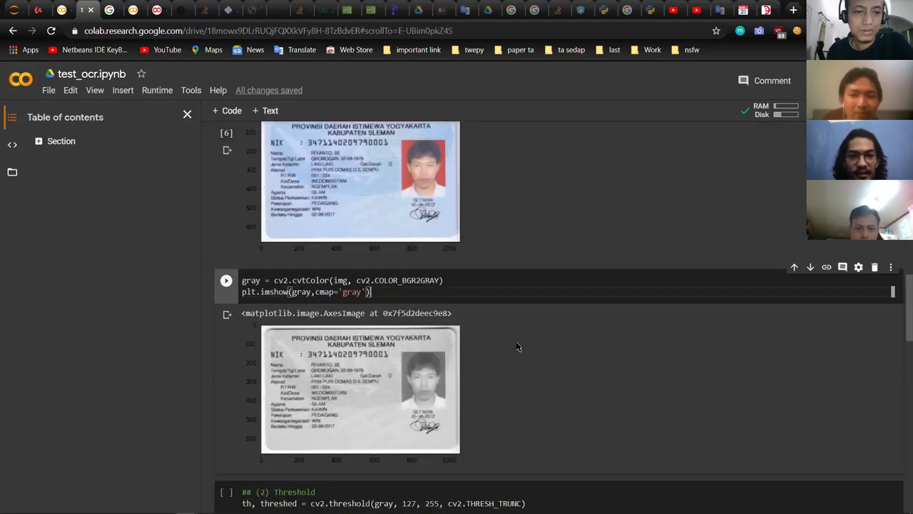
key("ctrl+Return")
scroll(508, 318, "down", 1)
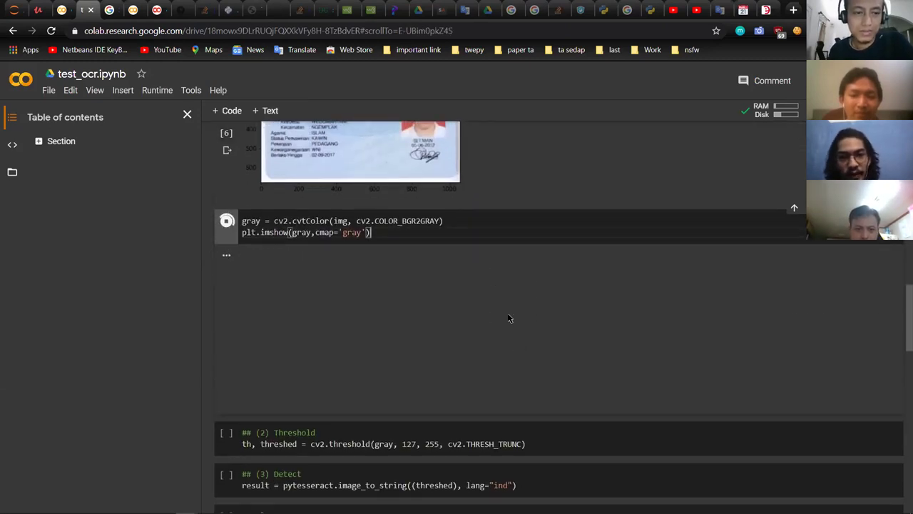
scroll(554, 358, "down", 1)
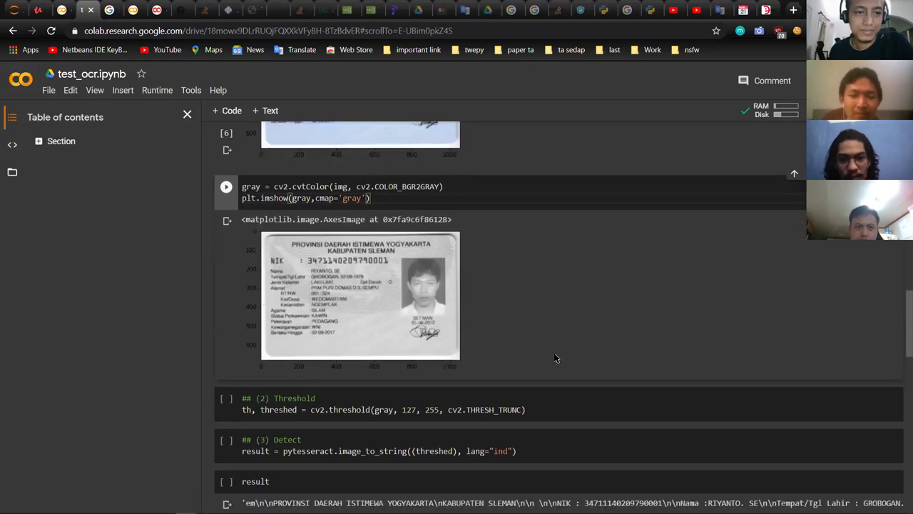
left_click(568, 385)
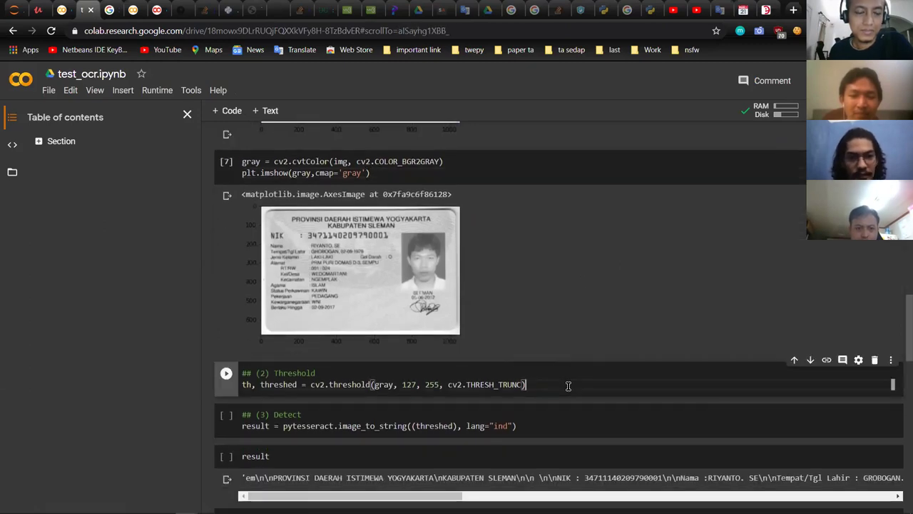
key("ctrl+Return")
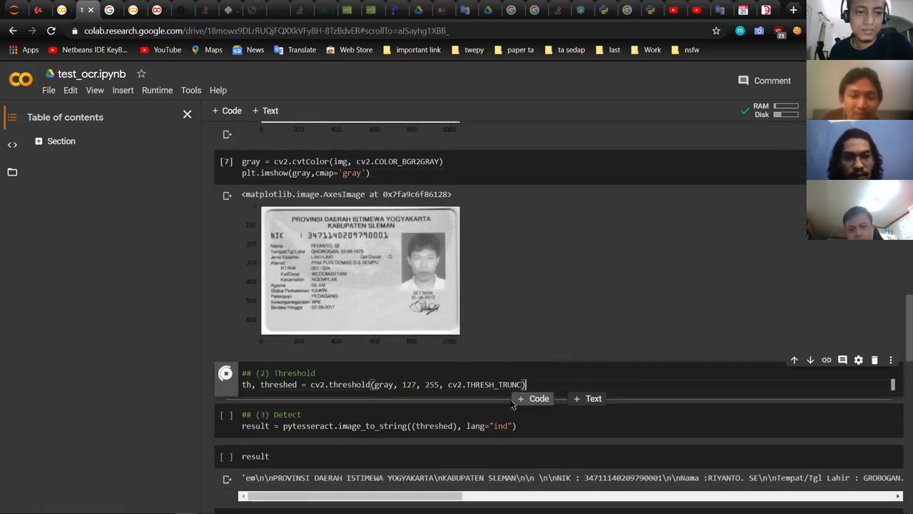
Step: Run the pytesseract Detect cell and the Normalize cell to print the cleaned text
scroll(468, 405, "down", 2)
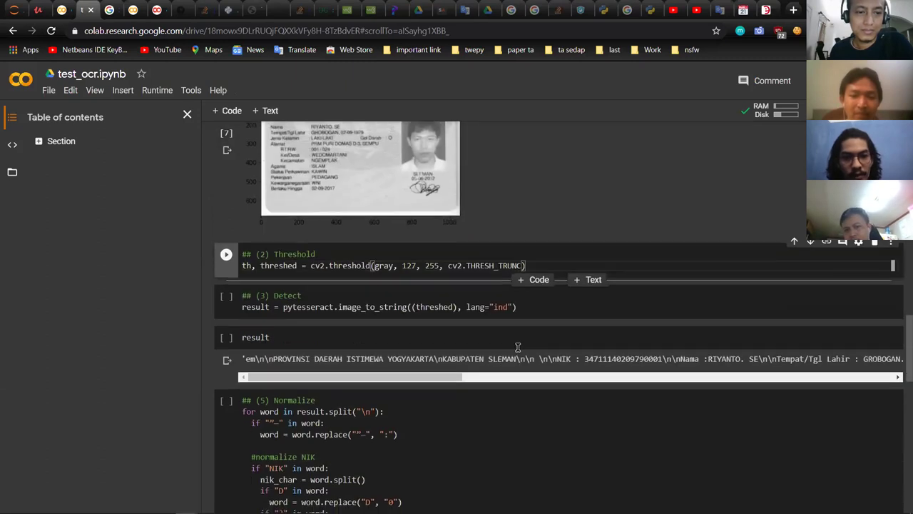
left_click(585, 296)
key("ctrl+Return")
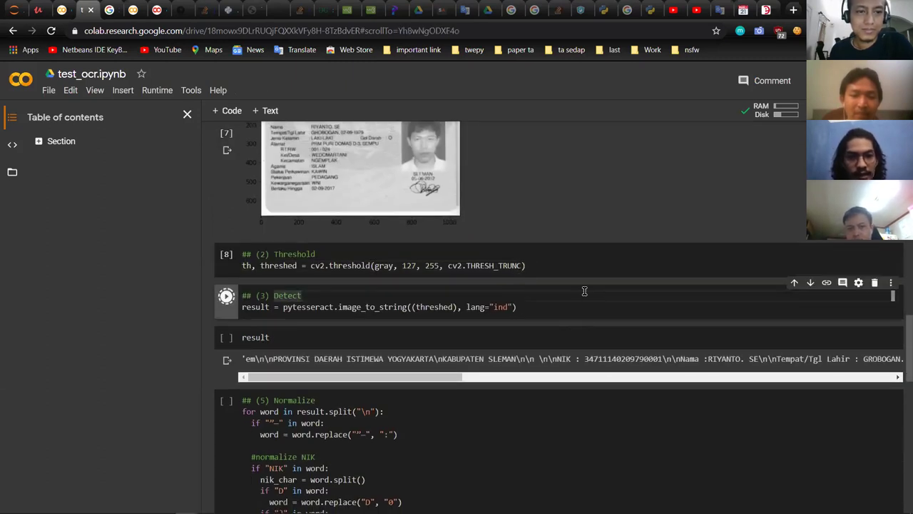
scroll(424, 312, "down", 1)
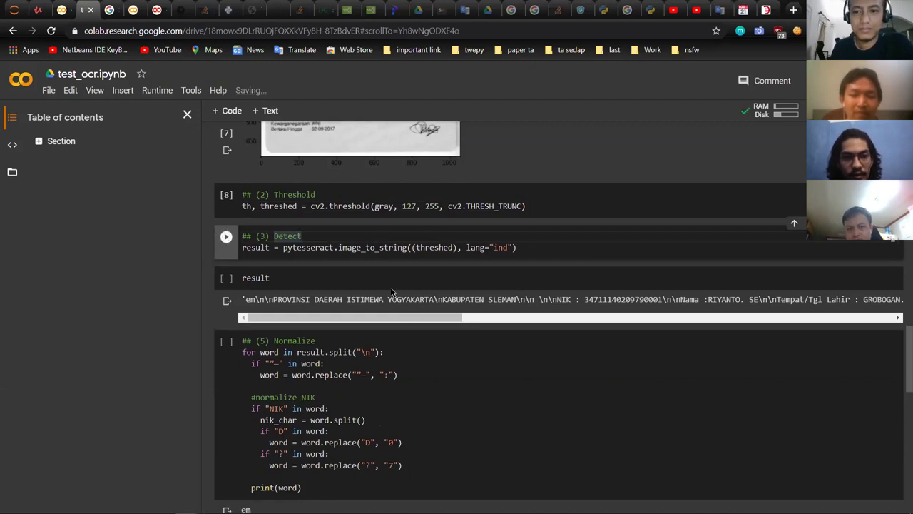
left_click(471, 382)
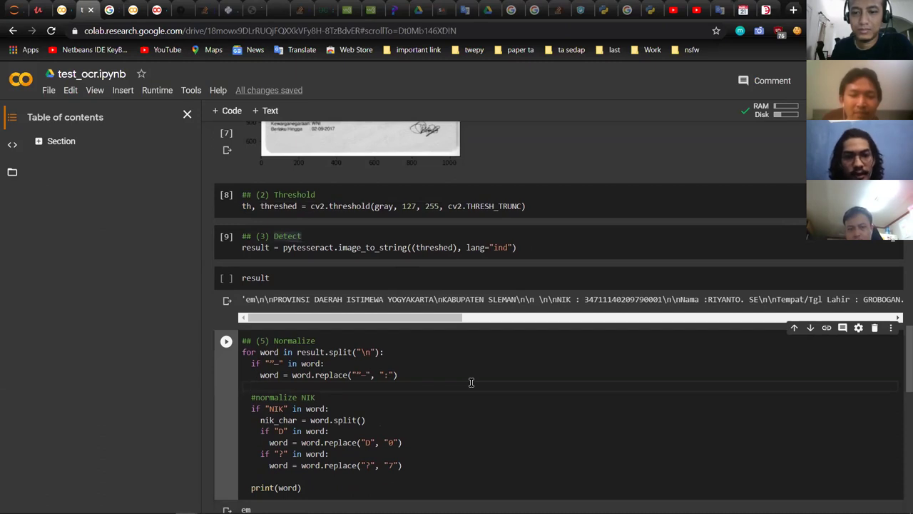
key("ctrl+Return")
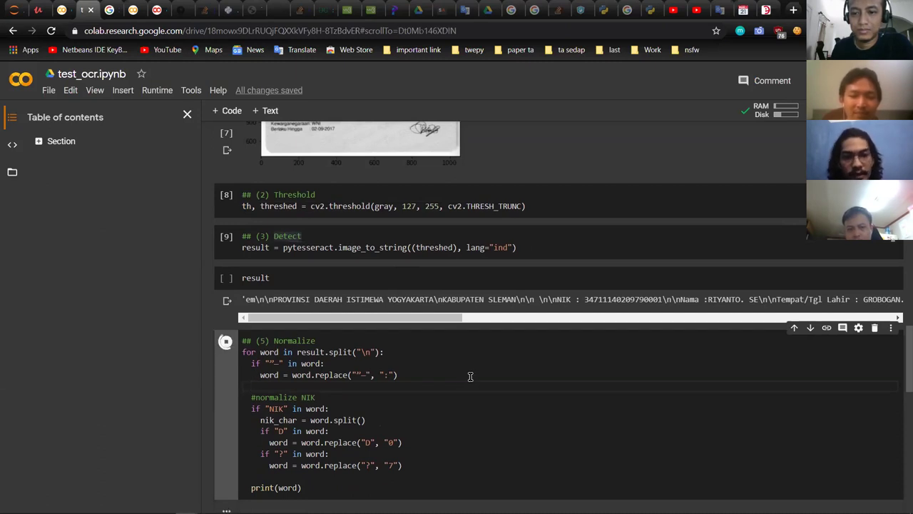
Step: Scroll through the OCR printout of NIK, Alamat and other fields and the image outputs
scroll(471, 382, "down", 2)
scroll(475, 356, "down", 5)
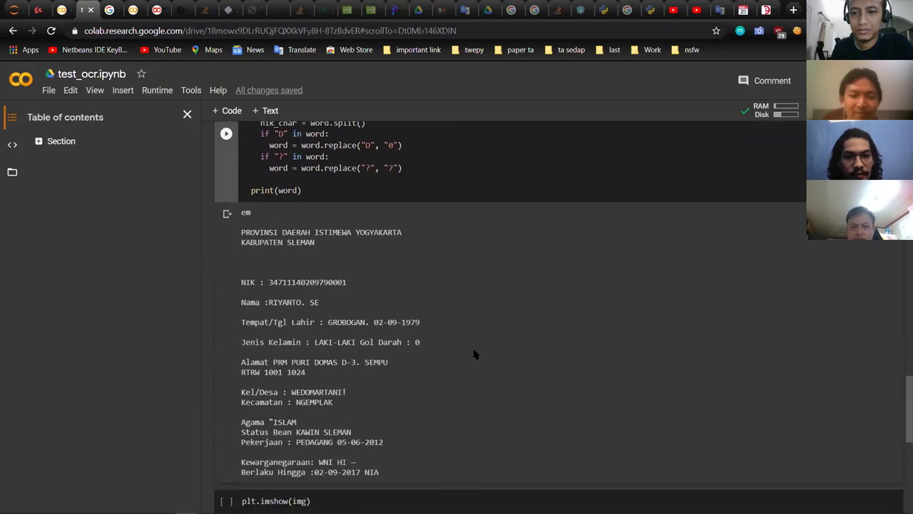
scroll(463, 335, "up", 2)
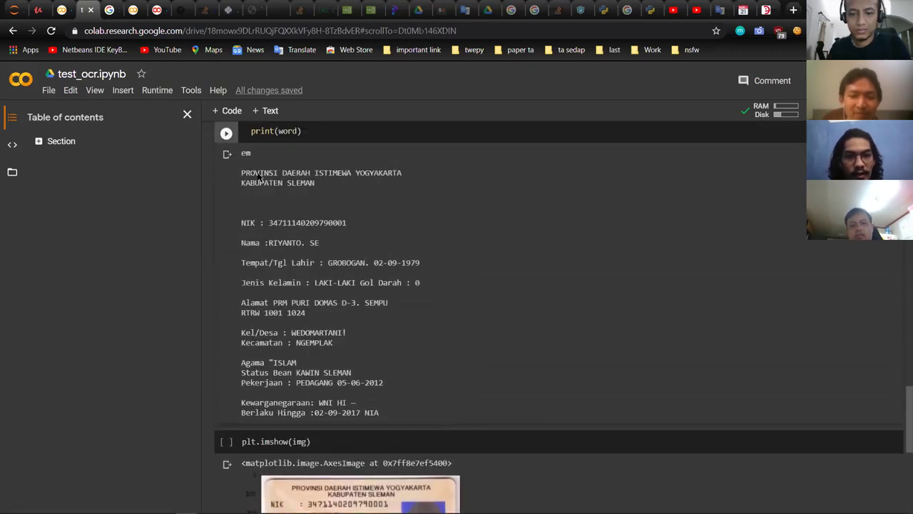
scroll(371, 316, "down", 1)
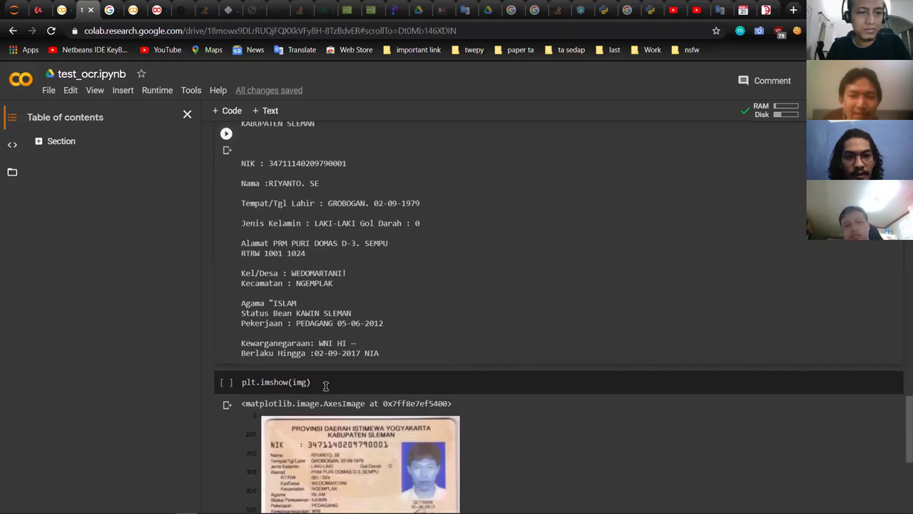
scroll(324, 371, "up", 1)
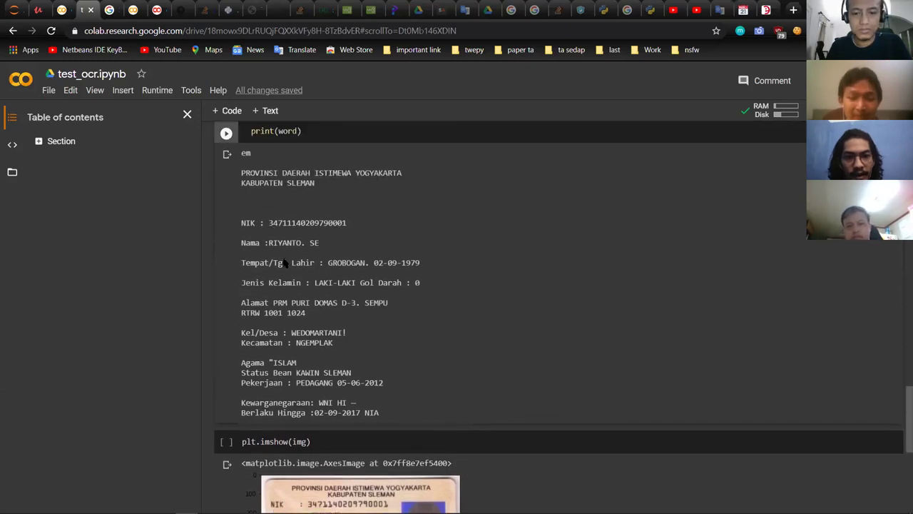
scroll(289, 253, "down", 1)
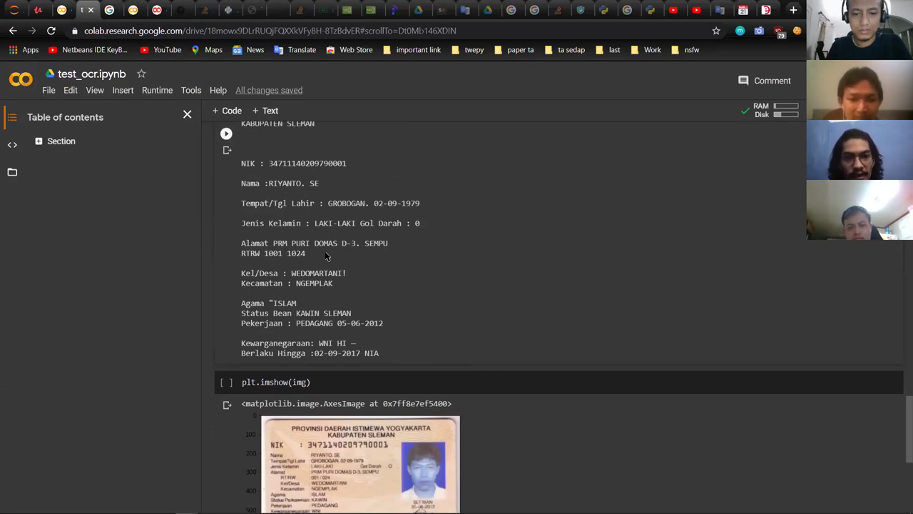
scroll(331, 297, "down", 2)
scroll(371, 371, "up", 1)
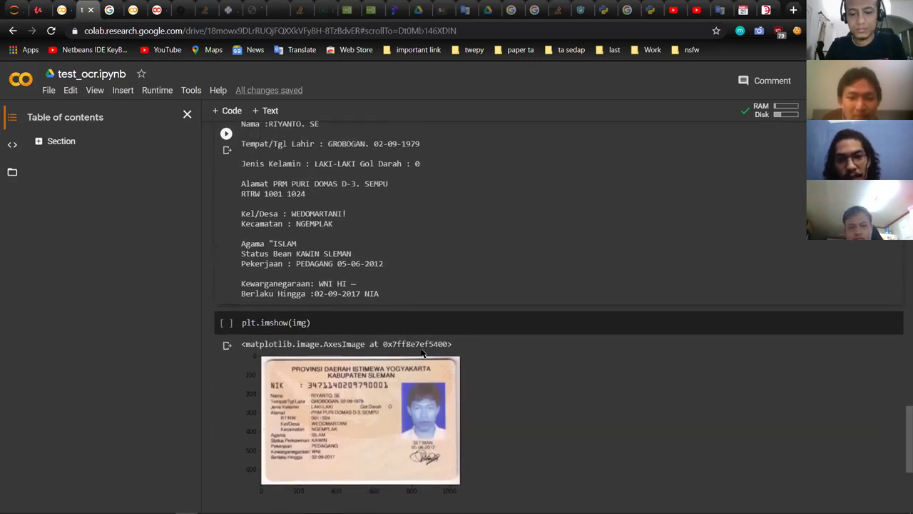
scroll(422, 350, "up", 1)
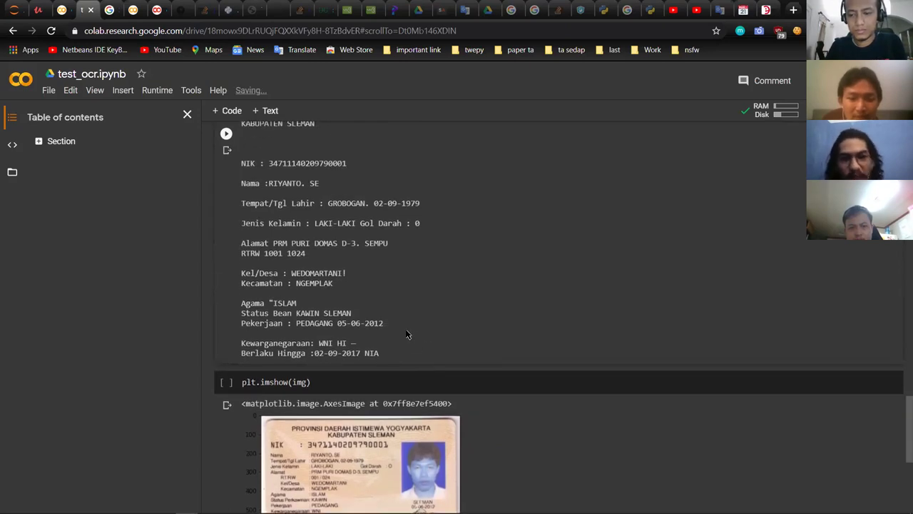
scroll(408, 334, "down", 1)
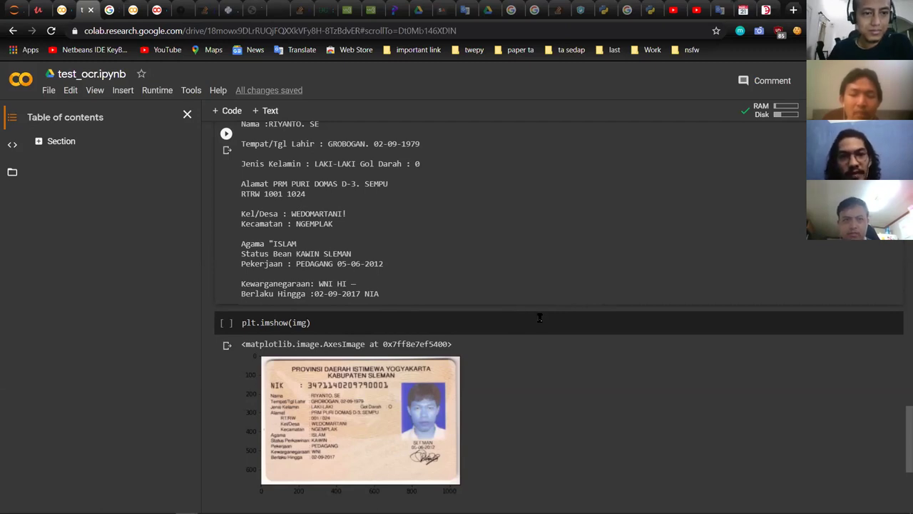
scroll(542, 319, "up", 2)
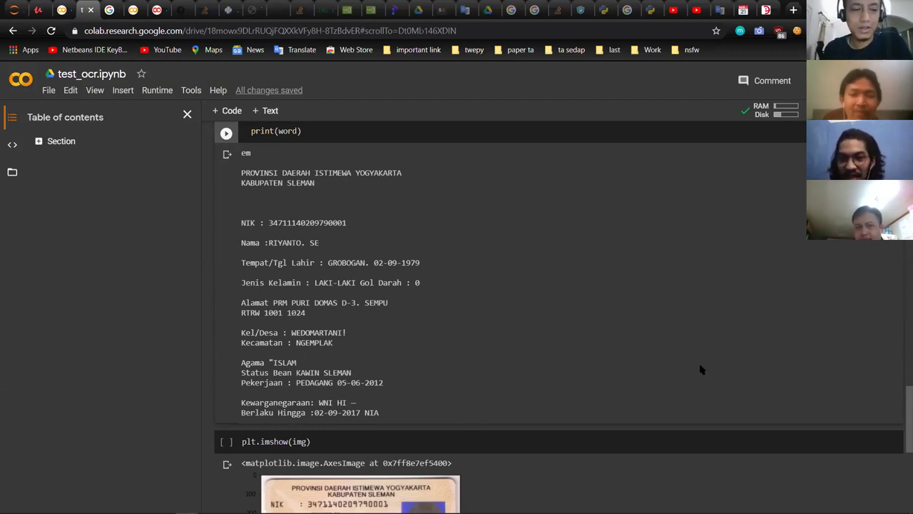
scroll(648, 359, "down", 1)
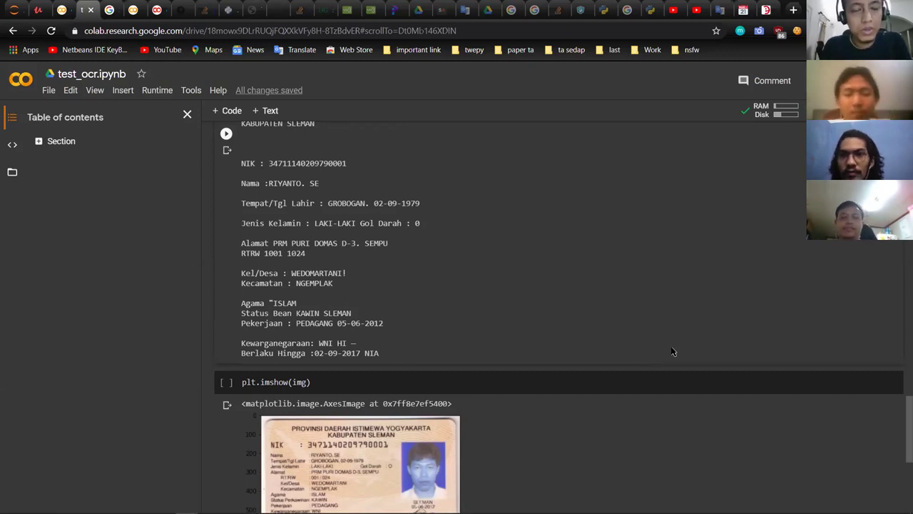
key("ctrl+Tab")
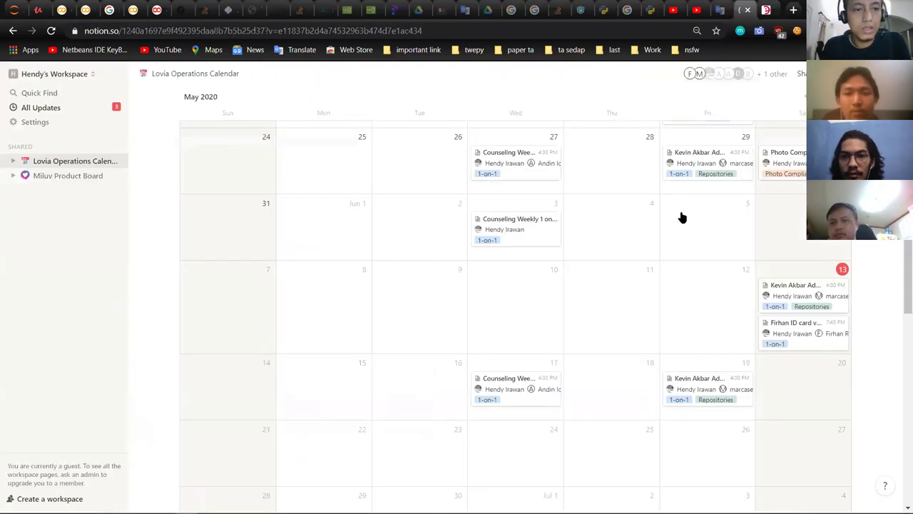
scroll(695, 207, "down", 5)
scroll(772, 175, "up", 1)
scroll(776, 181, "down", 1)
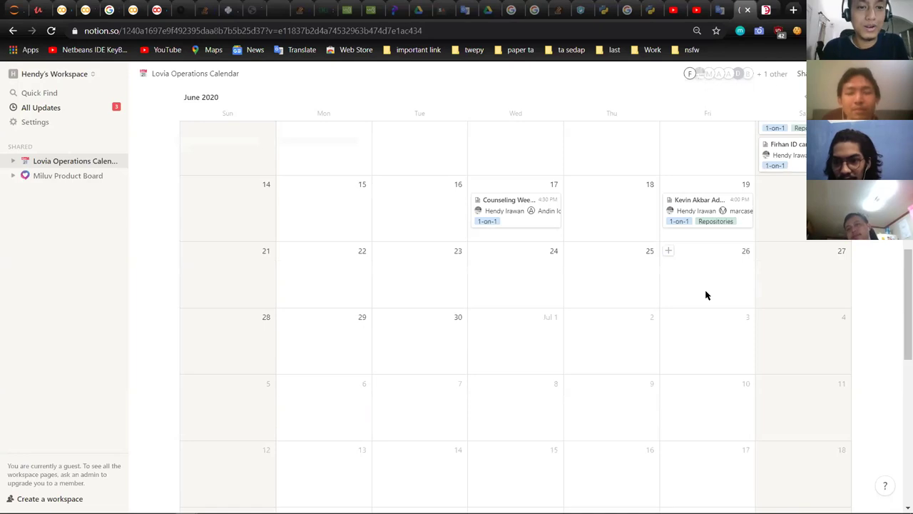
scroll(714, 294, "down", 1)
scroll(717, 295, "down", 1)
scroll(717, 295, "up", 2)
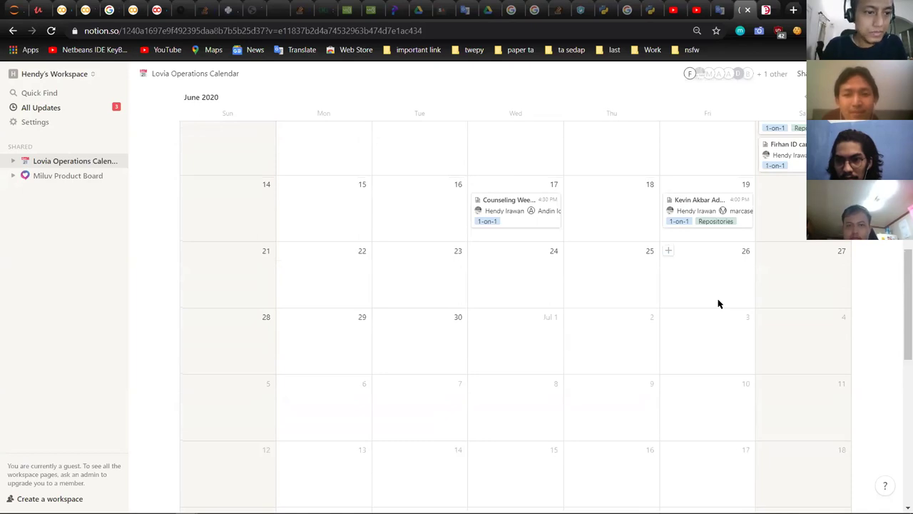
scroll(785, 343, "up", 3)
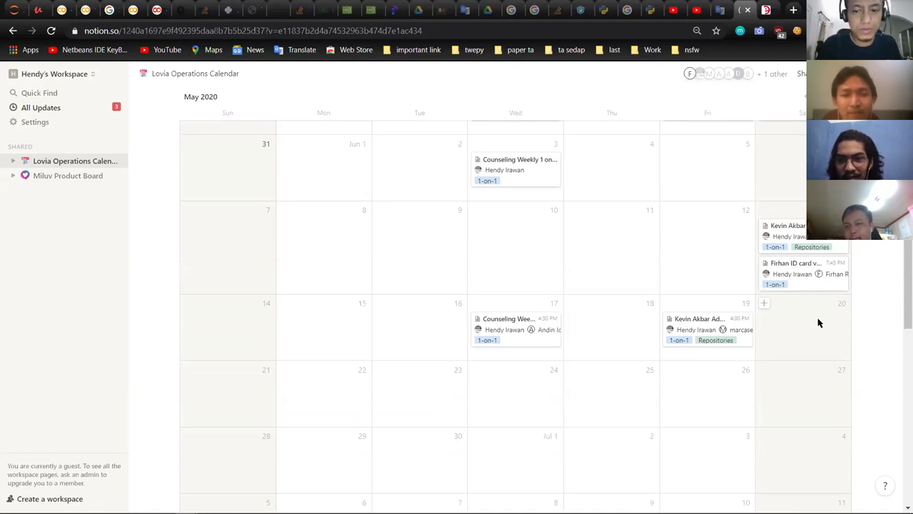
Step: Open the June 13 ID card verification meeting, then start a new tab with 'yt'
left_click(800, 282)
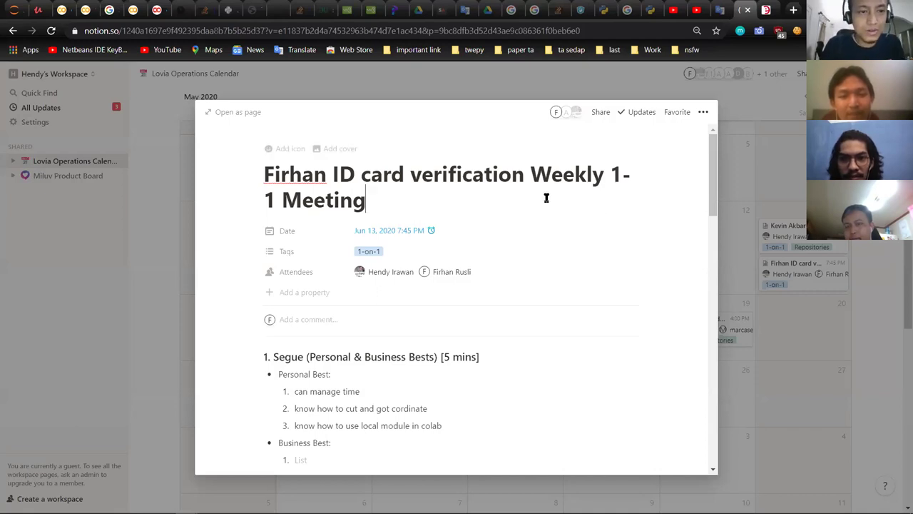
scroll(542, 203, "down", 1)
scroll(542, 203, "up", 1)
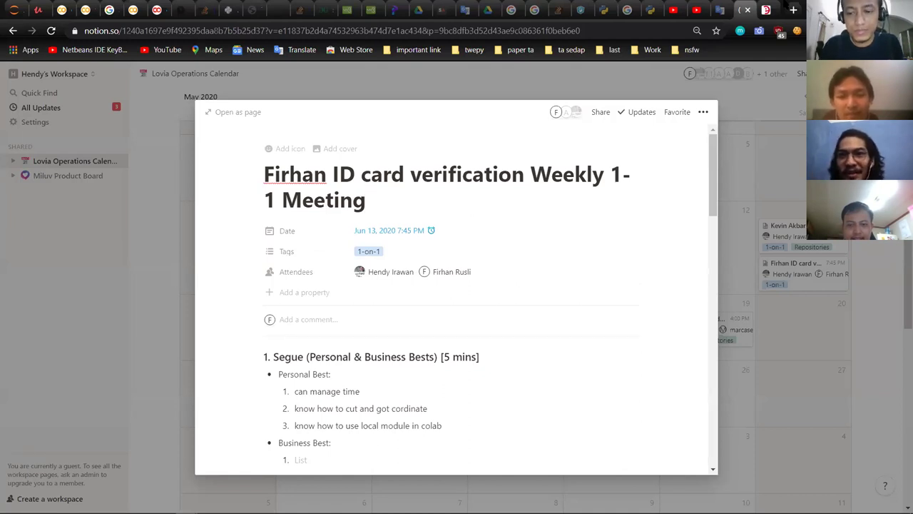
left_click(793, 10)
type("yt")
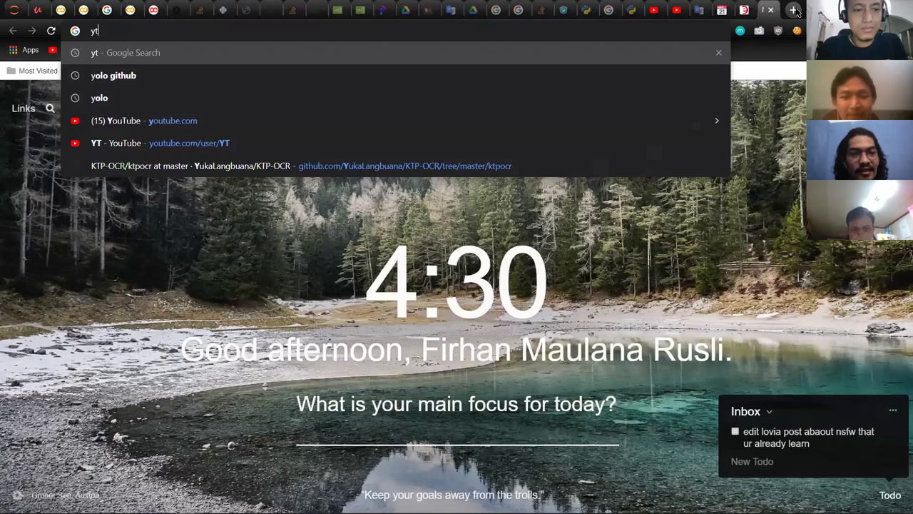
Step: Go to youtube.com, open your own channel, then return to the Notion tab
key("BackSpace")
type("outube.com")
key("Return")
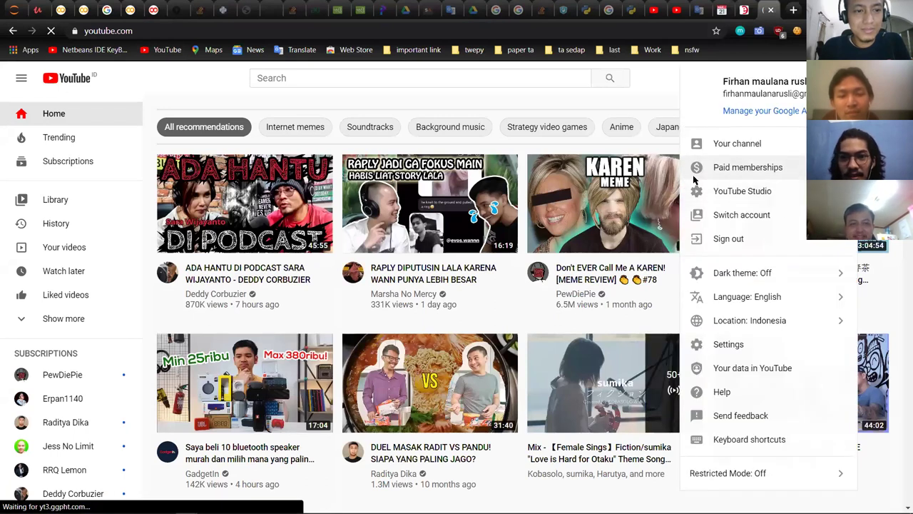
left_click(737, 143)
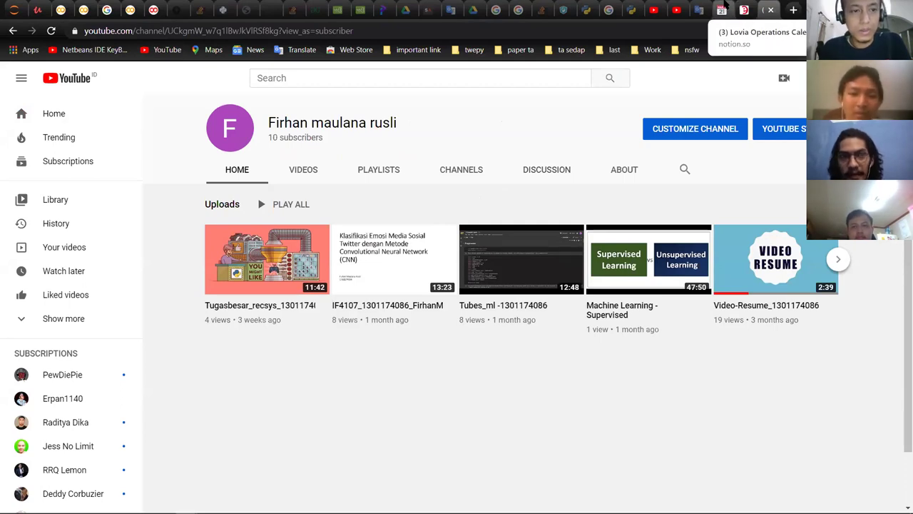
left_click(722, 9)
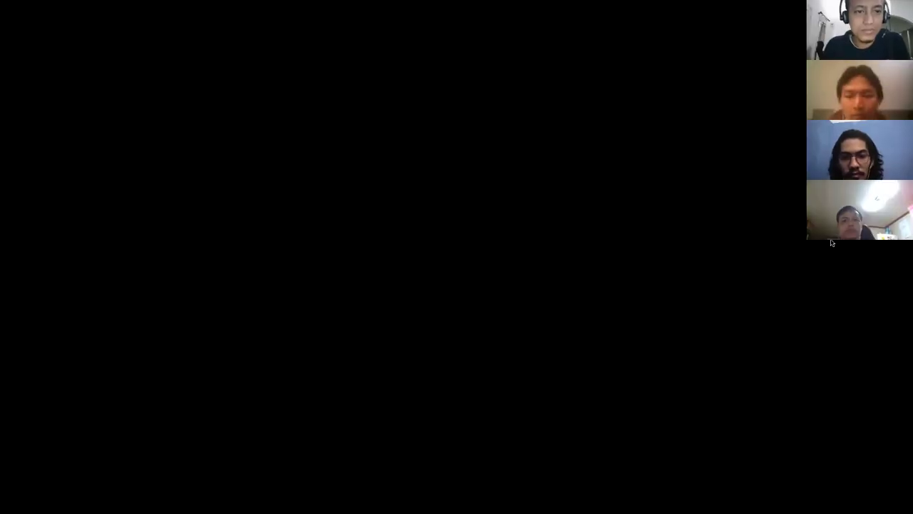
Step: Enter id-card-repository, clear the terminal, and start Strapi with yarn develop
type("id-card-repository")
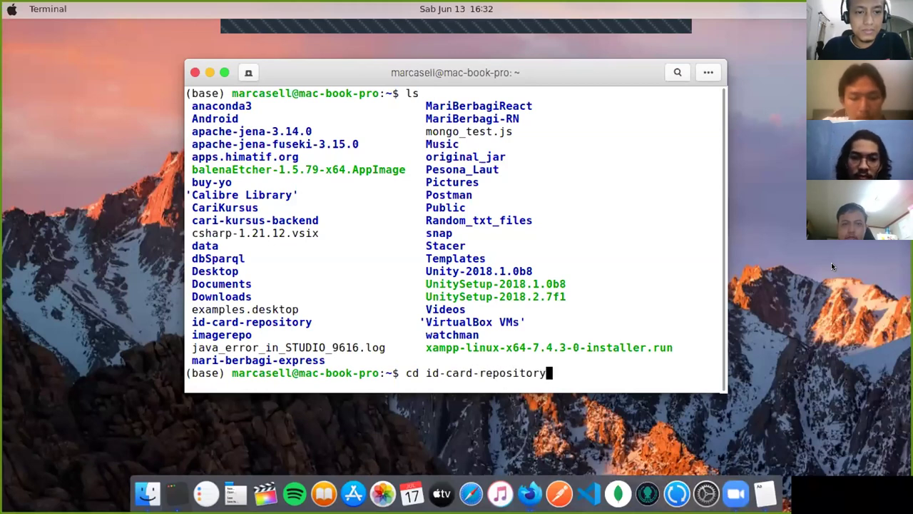
key("Return")
type("clear")
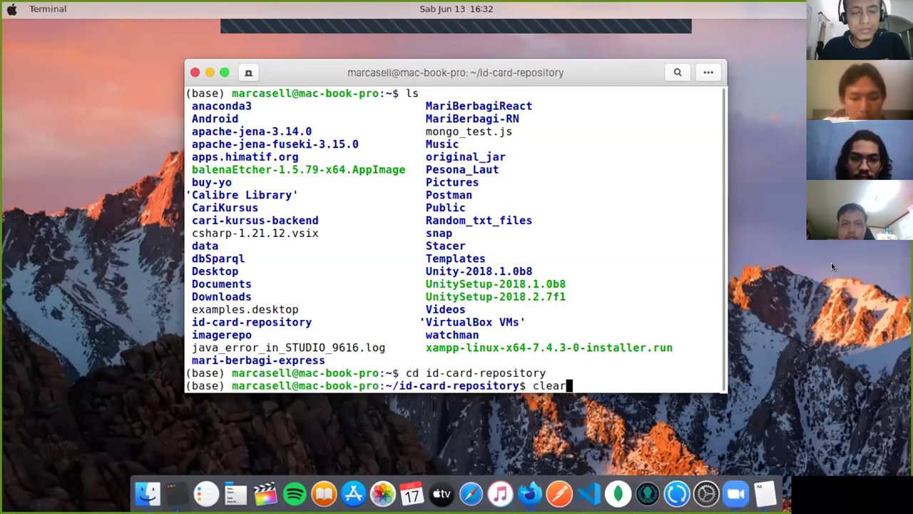
key("Return")
type("yarn deve")
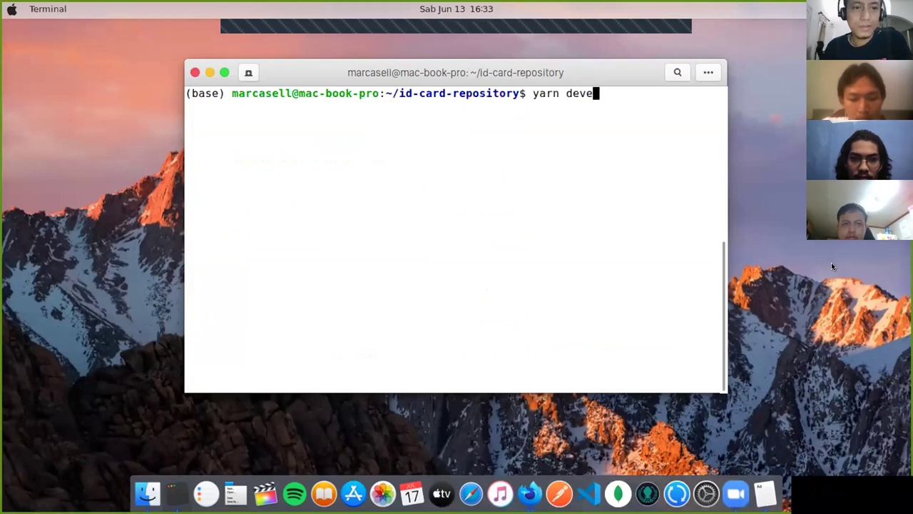
type("lop")
key("Return")
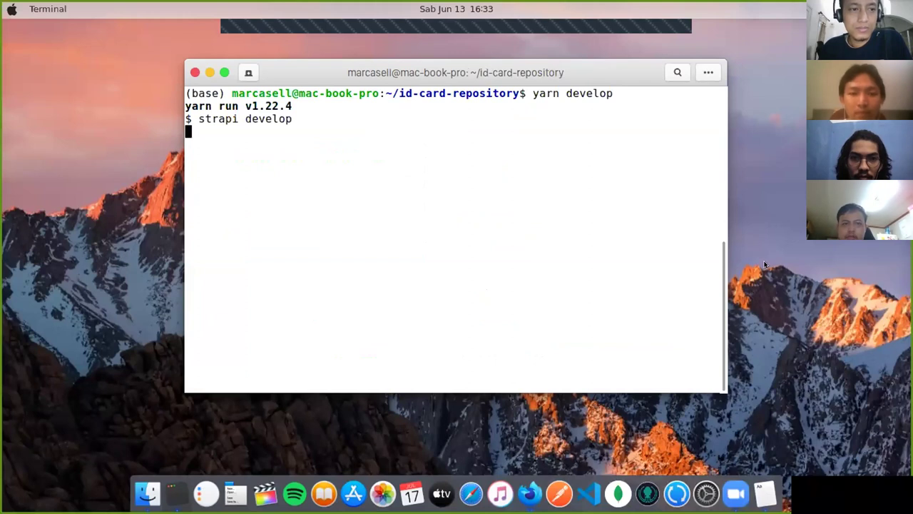
right_click(529, 492)
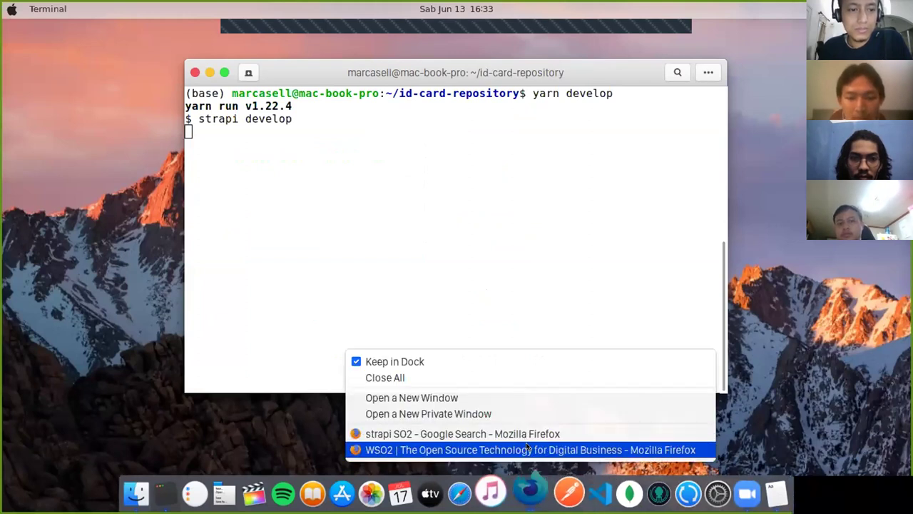
Step: Search Google for 'strapi' in a new Firefox tab and open the official strapi.io site
left_click(527, 447)
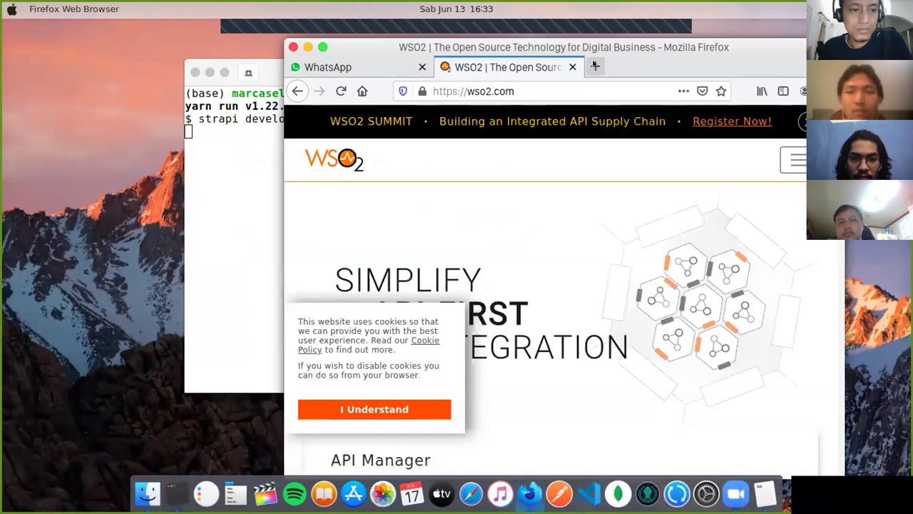
left_click(595, 66)
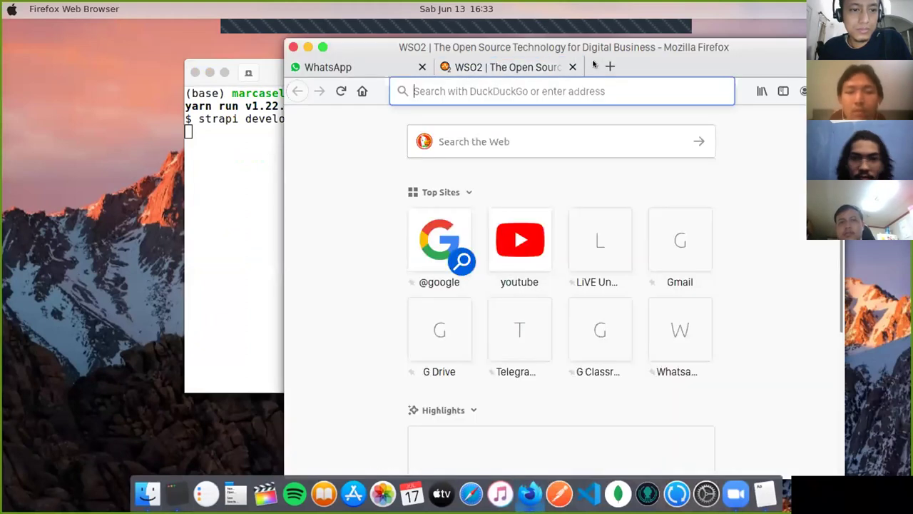
left_click(421, 66)
left_click(438, 239)
type("strapi")
key("Return")
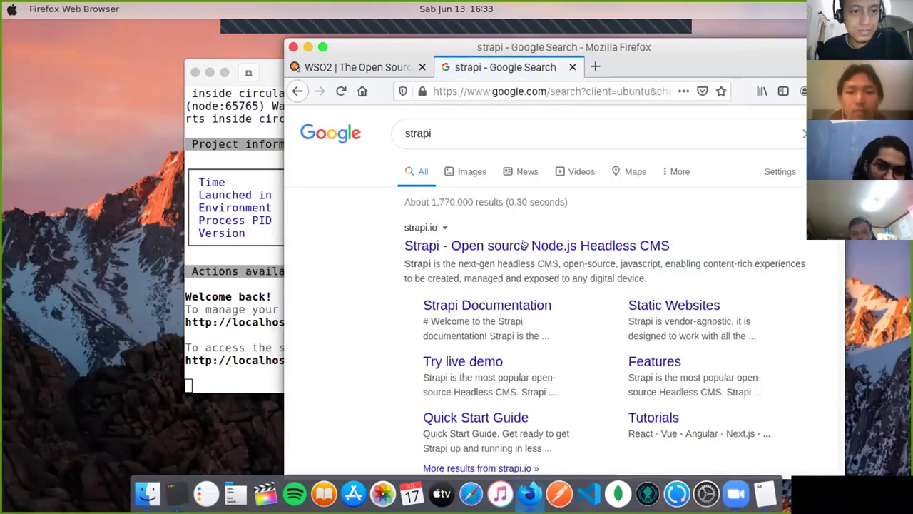
left_click(524, 245)
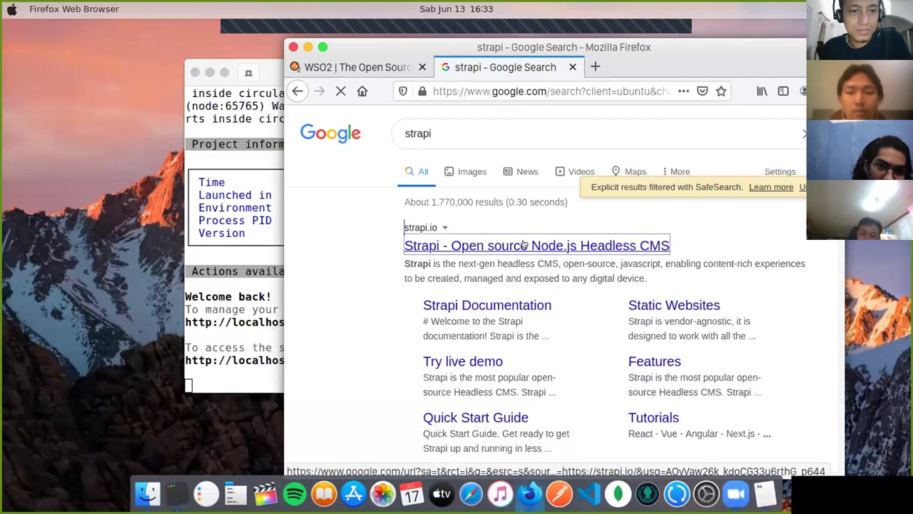
Step: Maximize Firefox and read the Strapi homepage intro, briefly highlighting 'CMS'
left_click(322, 47)
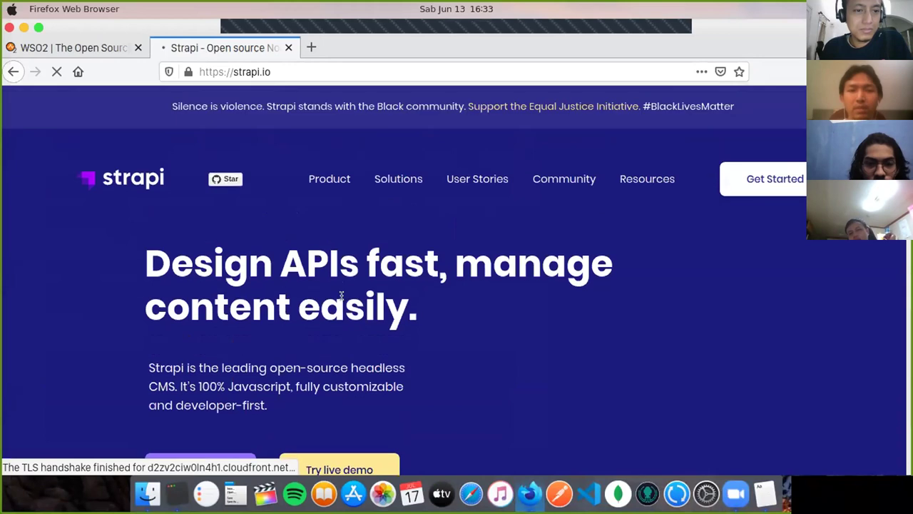
scroll(409, 351, "down", 1)
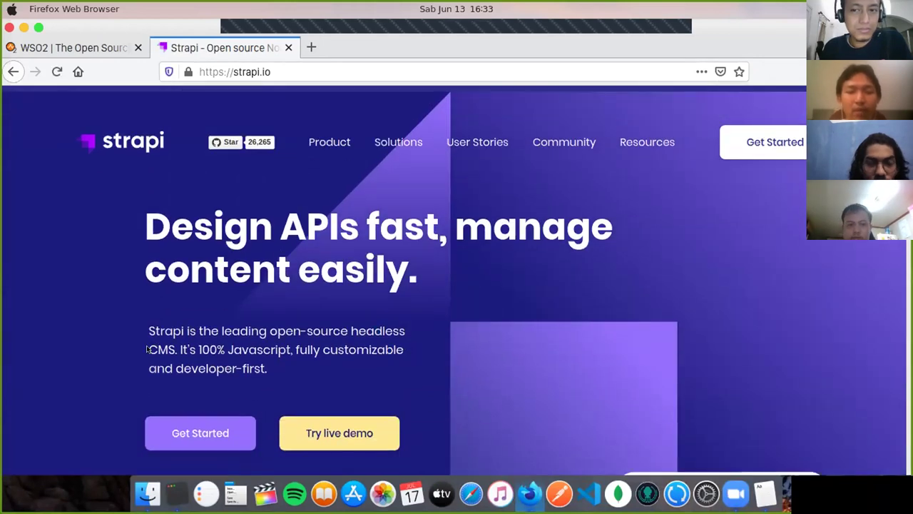
left_click_drag(145, 342, 175, 348)
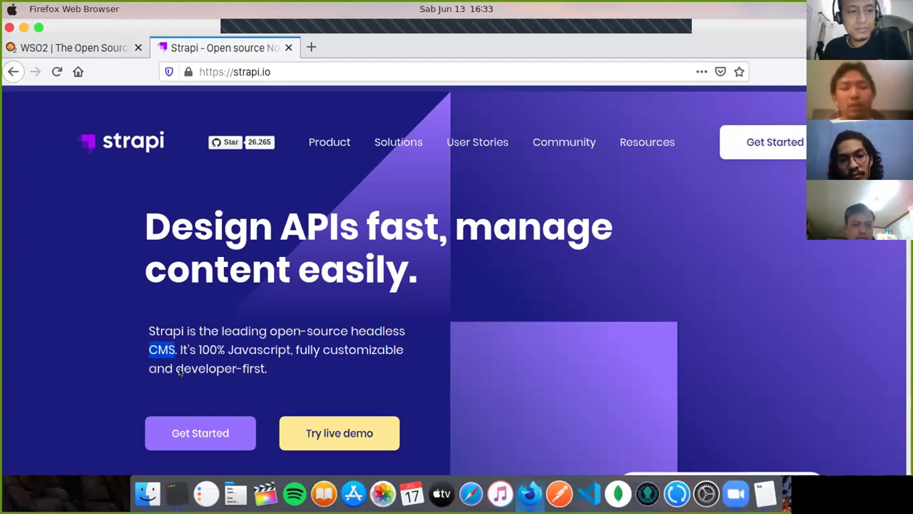
left_click(272, 353)
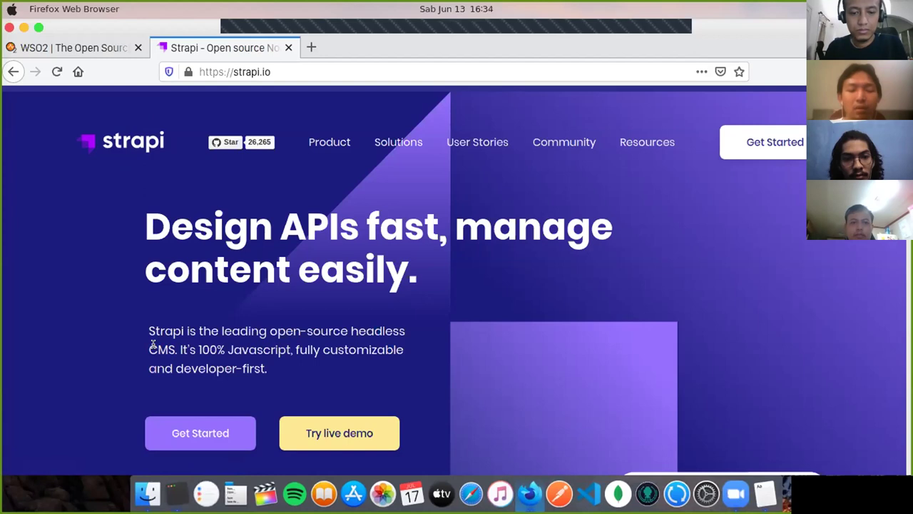
Step: Copy the server's localhost:1337 address from Terminal and load it in a new private Firefox tab
left_click(175, 493)
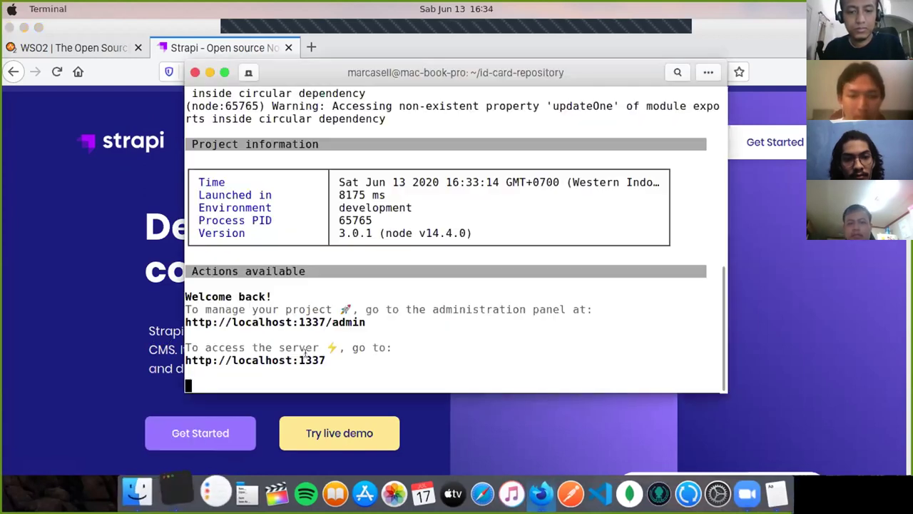
right_click(291, 362)
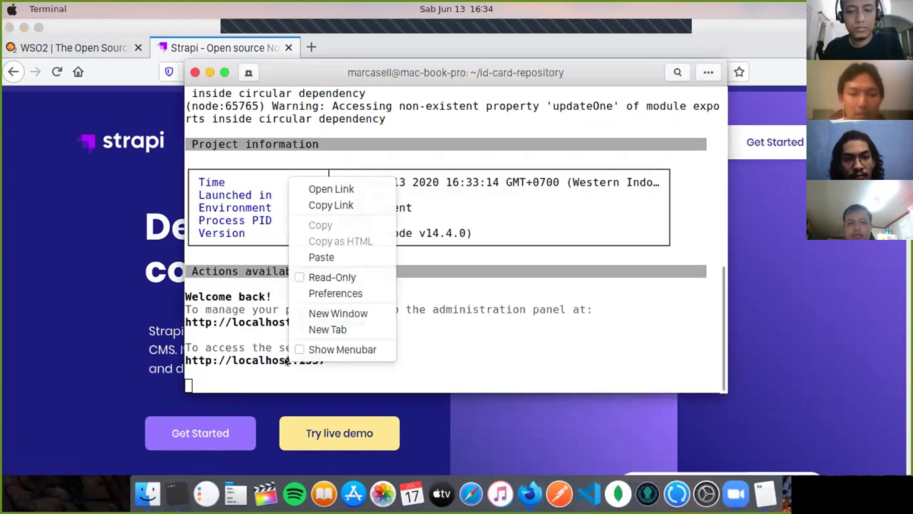
left_click(341, 205)
left_click(306, 58)
left_click(311, 47)
right_click(310, 71)
left_click(336, 136)
key("Return")
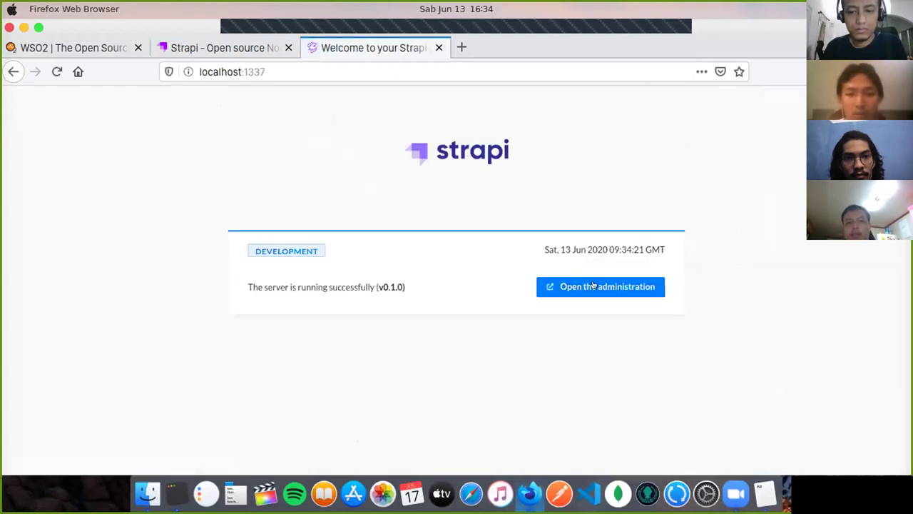
Step: Log in to the Strapi administration panel with the admin username and password
left_click(603, 280)
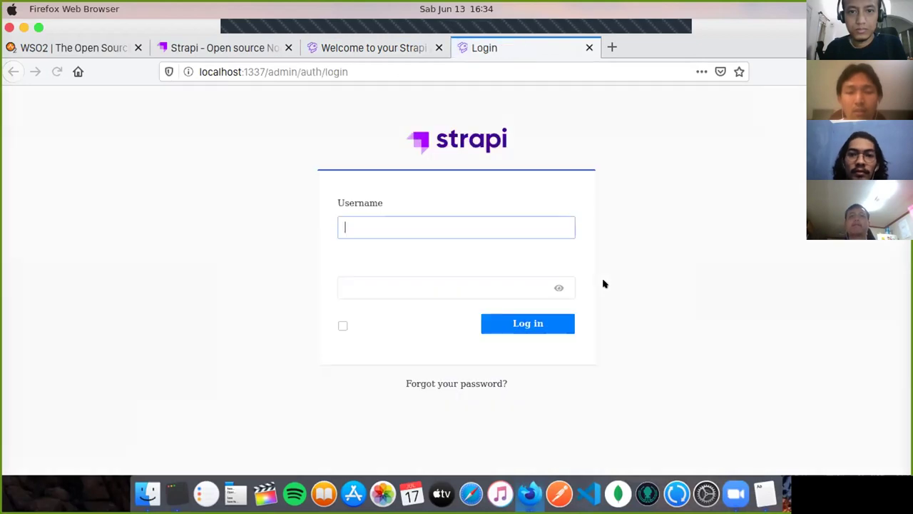
type("ma")
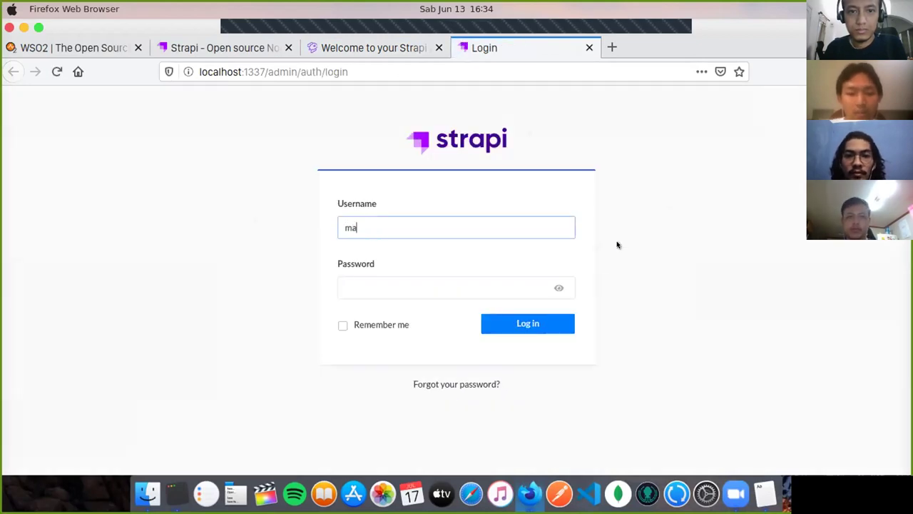
type("rcasell")
left_click(420, 280)
type("••••••")
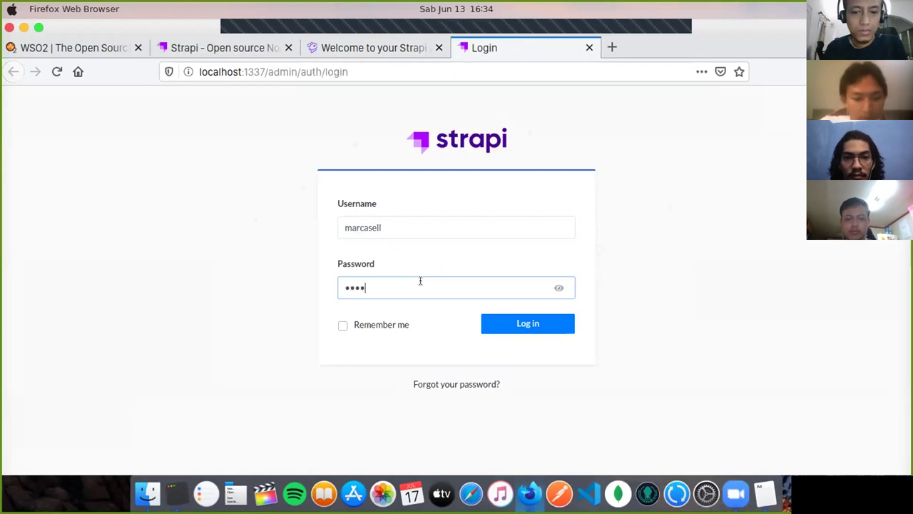
key("Return")
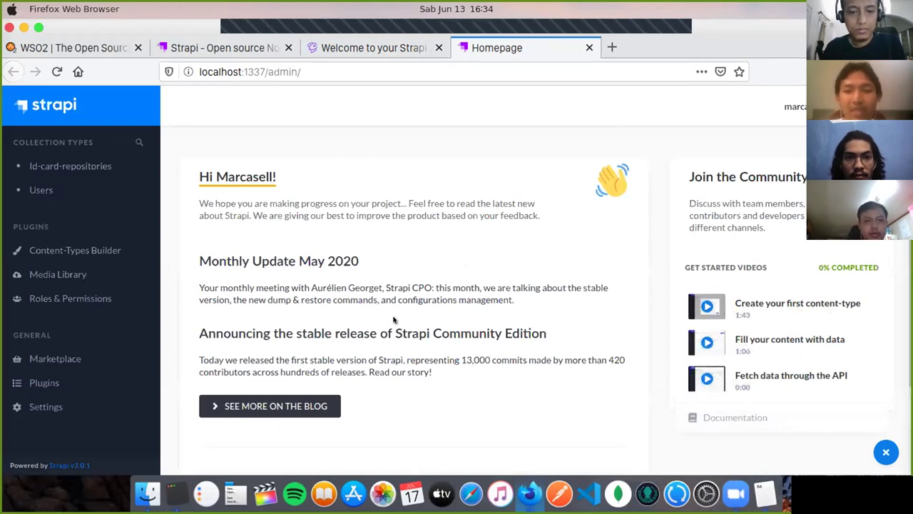
Step: Close the Get Started videos panel and review Id-card-repository's 13 fields, nik through picture, in Content-Types Builder
left_click(878, 450)
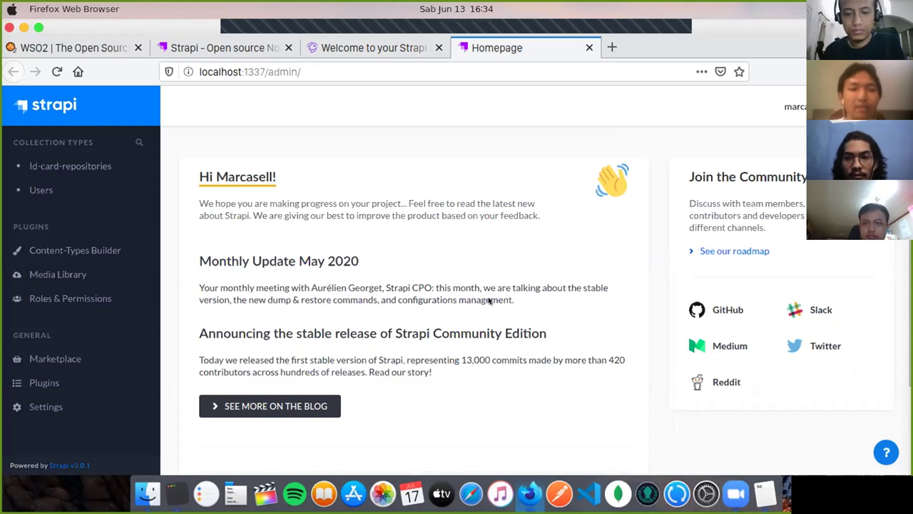
left_click(124, 168)
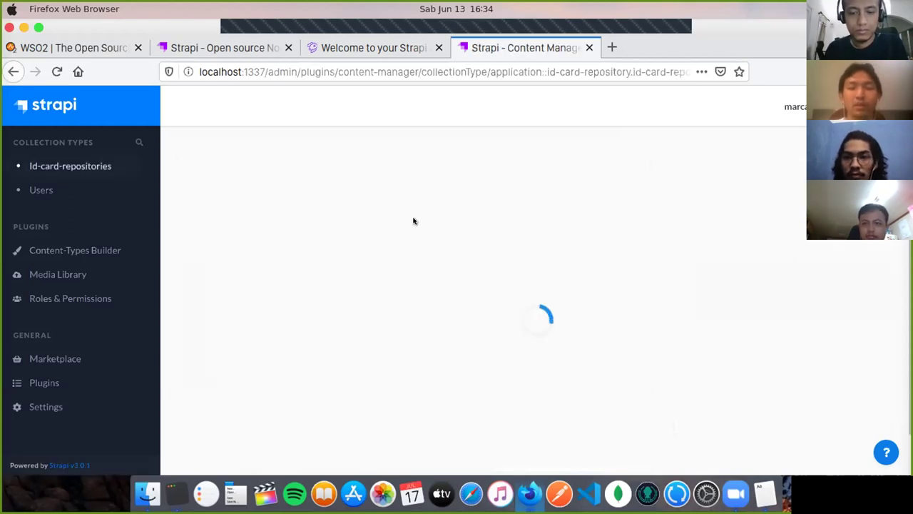
left_click(94, 258)
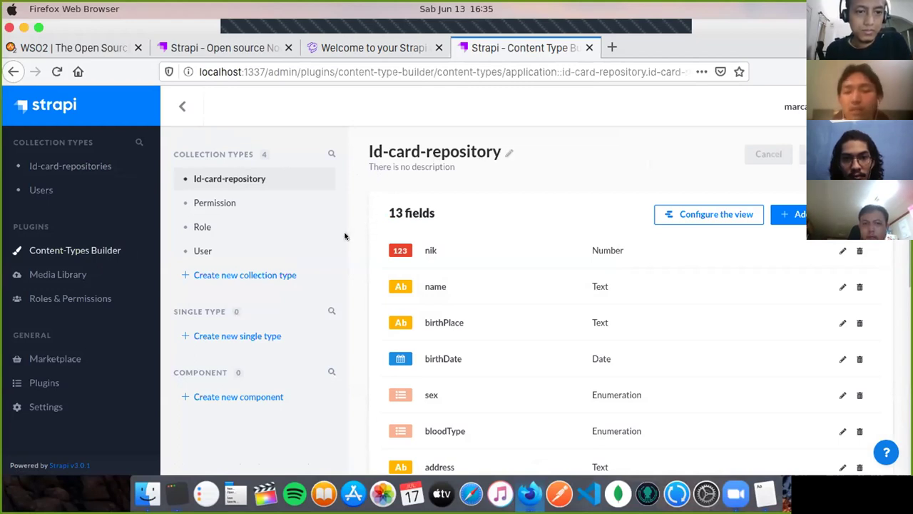
scroll(351, 241, "down", 3)
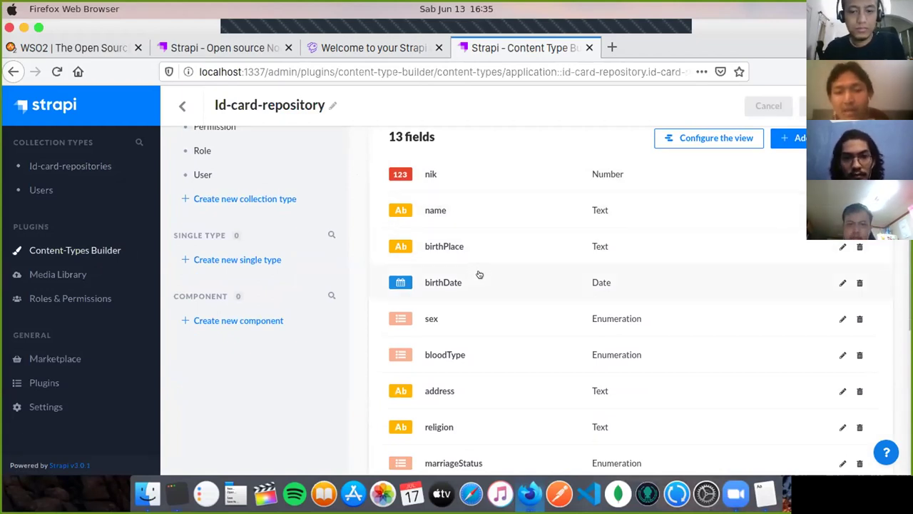
scroll(480, 275, "down", 2)
scroll(508, 276, "down", 2)
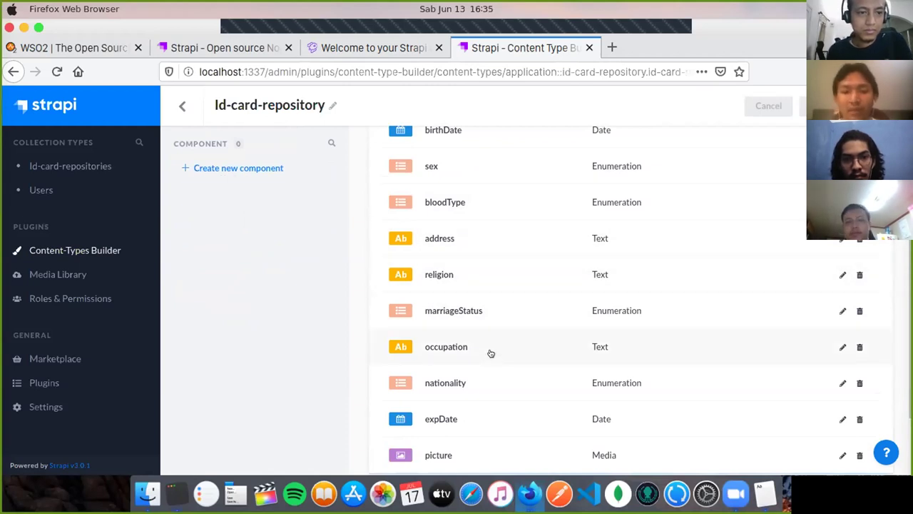
scroll(509, 295, "down", 3)
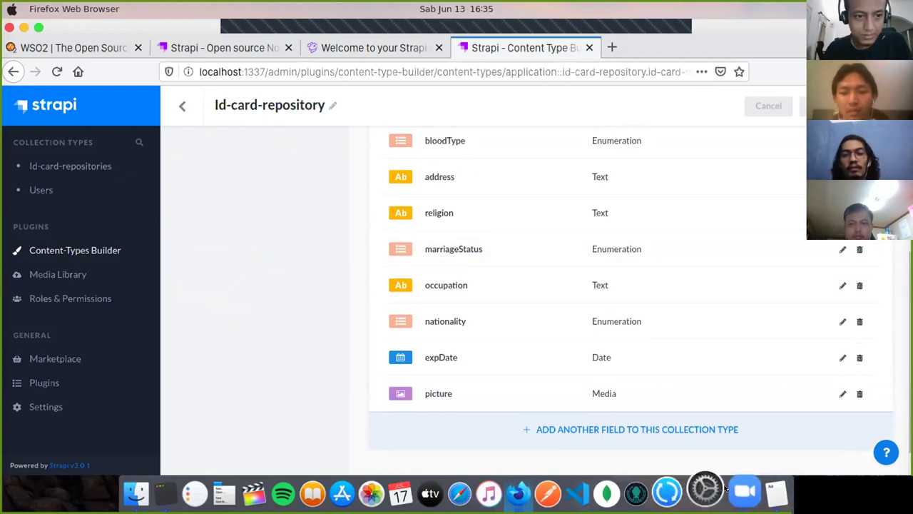
left_click(764, 488)
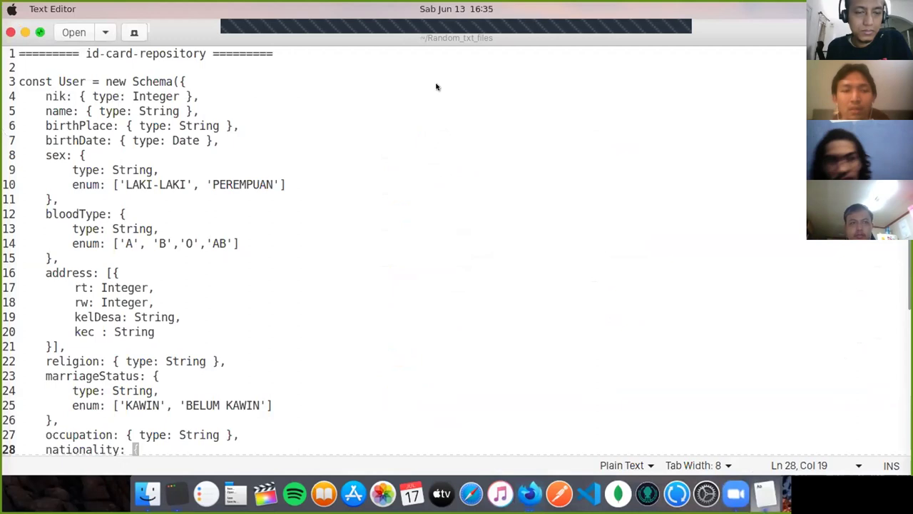
key("super+Down")
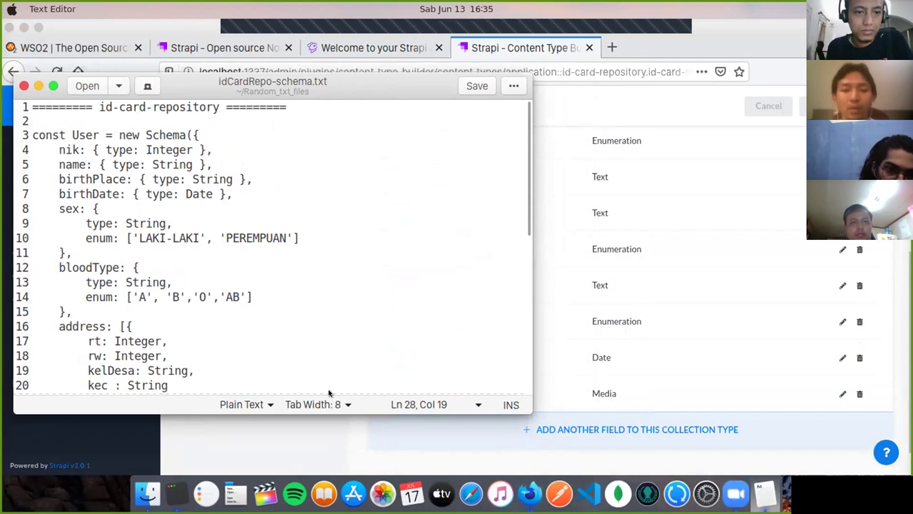
left_click(336, 437)
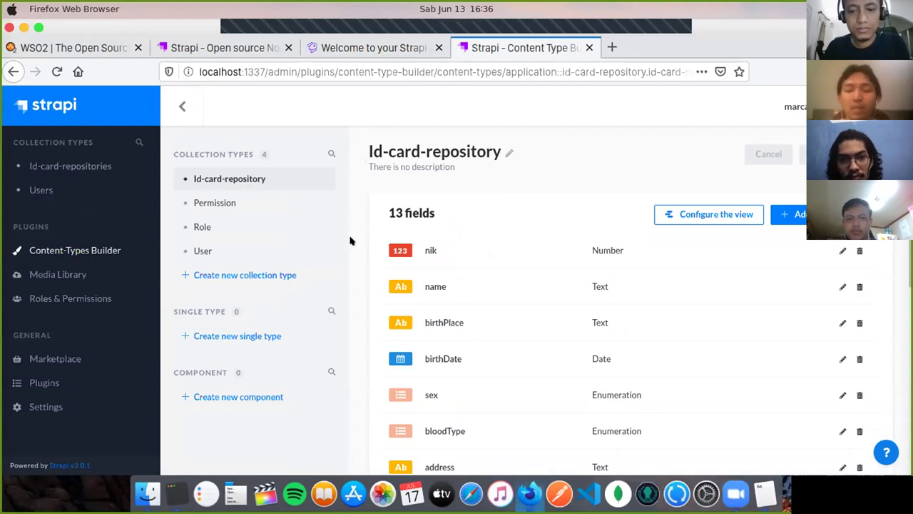
scroll(349, 241, "down", 5)
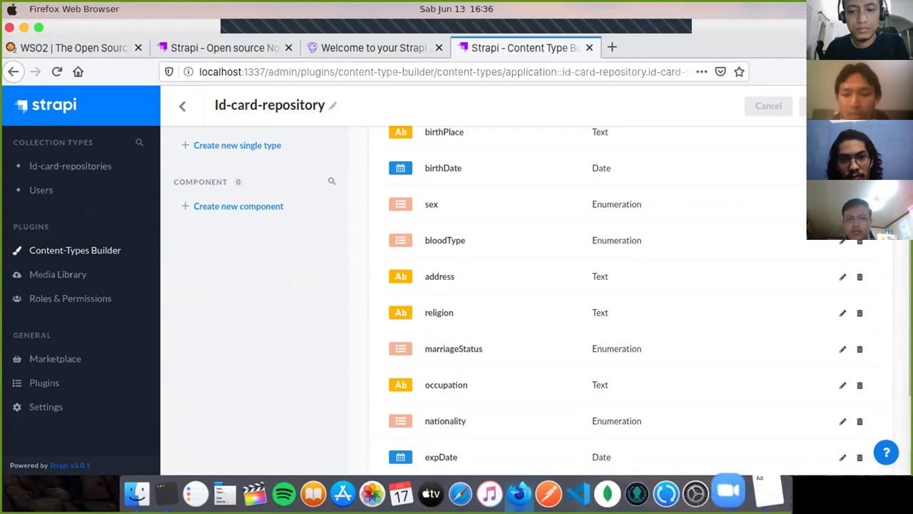
left_click(765, 492)
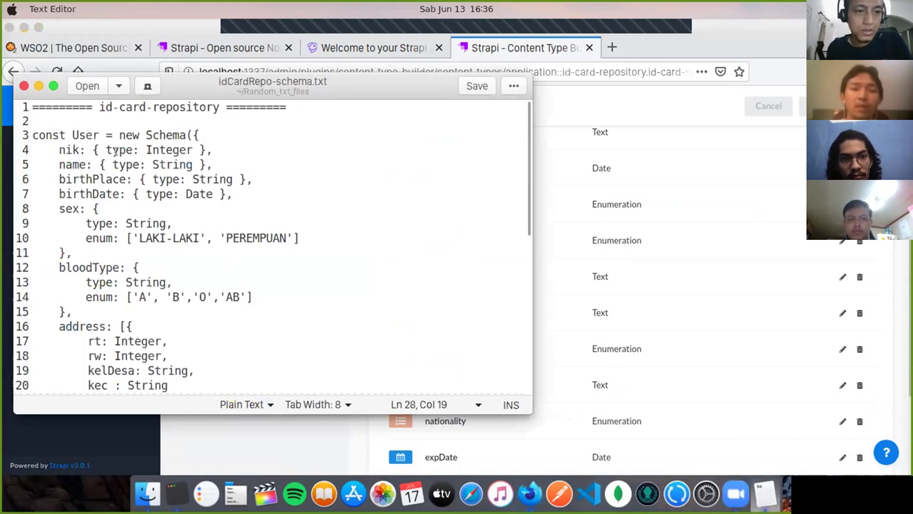
left_click(297, 440)
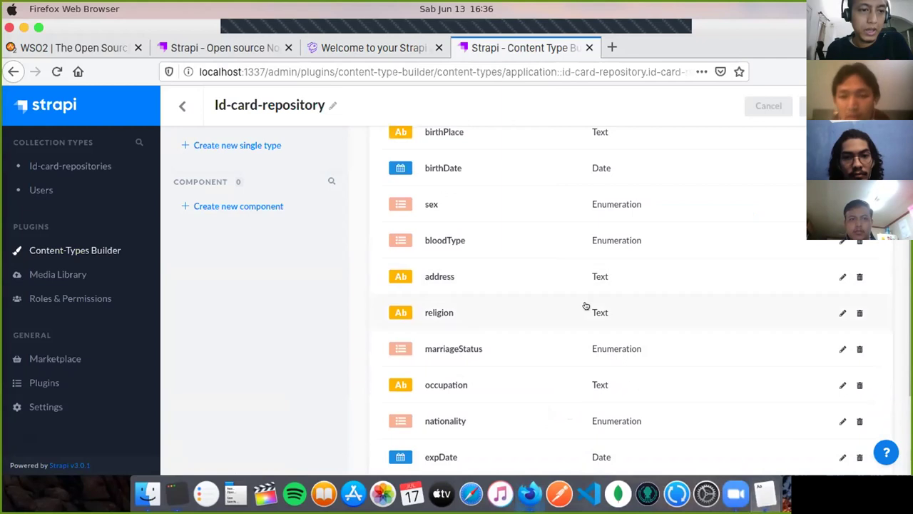
scroll(585, 306, "up", 3)
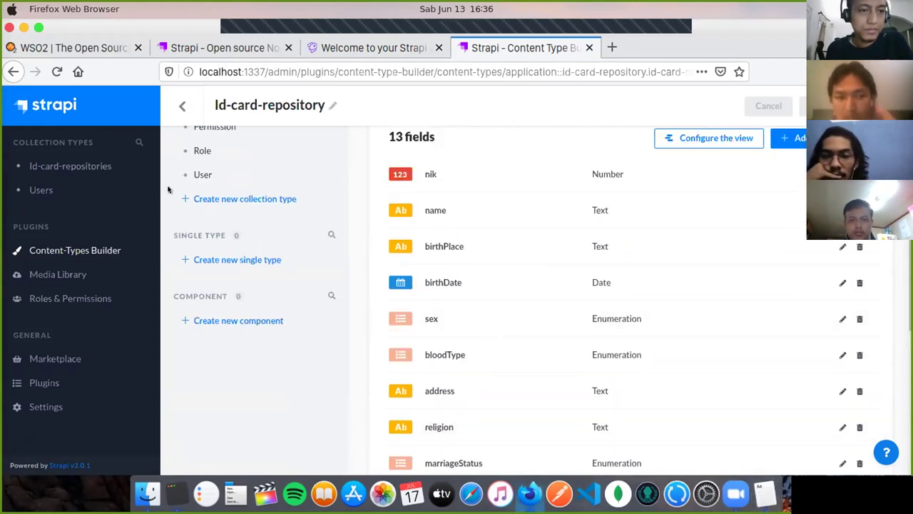
left_click(72, 166)
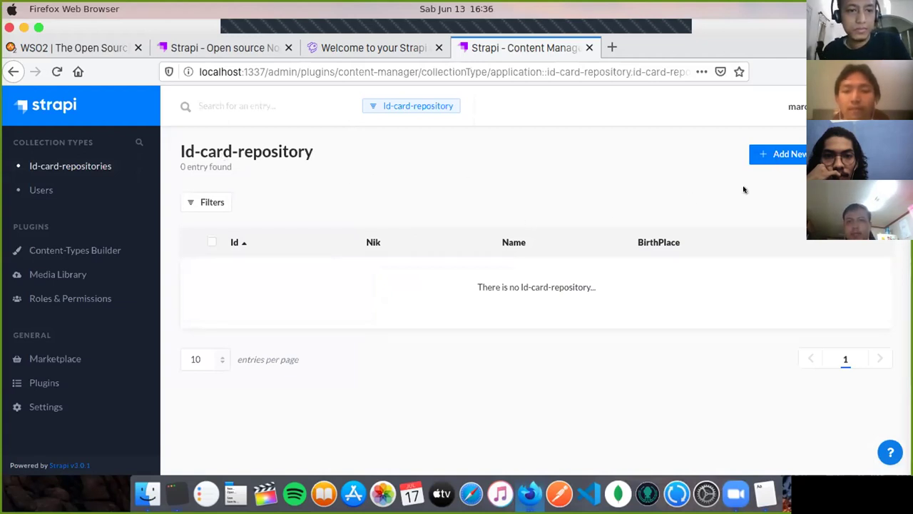
left_click(778, 157)
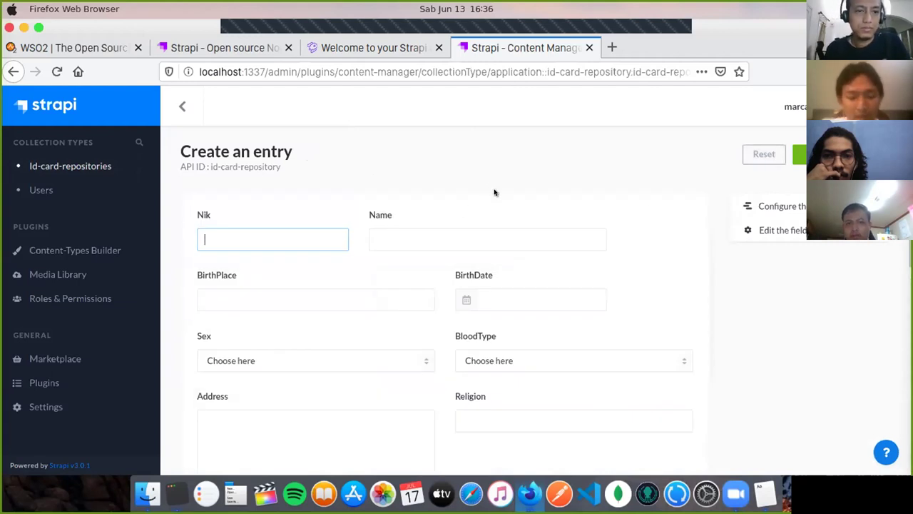
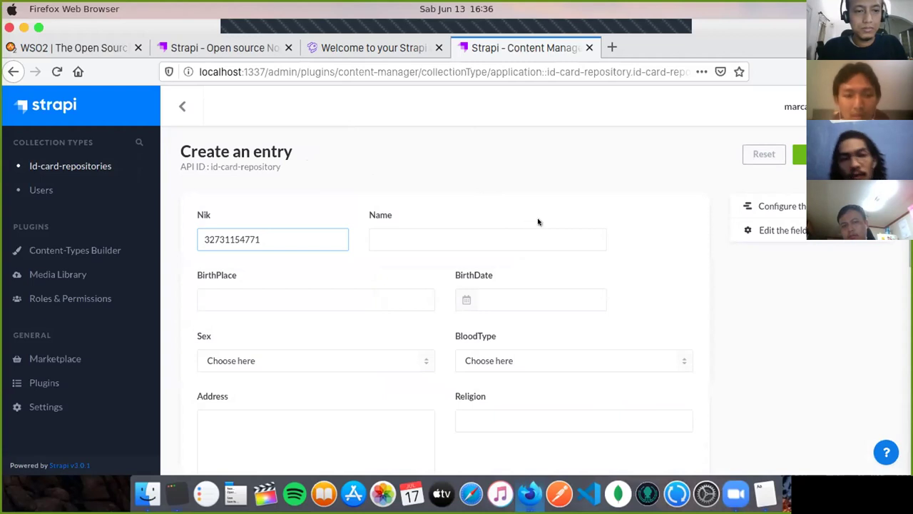
scroll(540, 214, "down", 1)
left_click(107, 247)
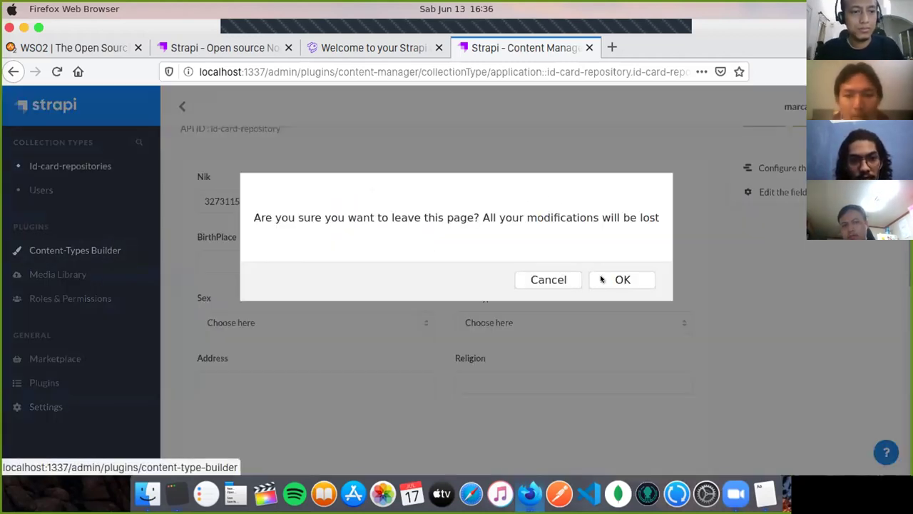
left_click(612, 279)
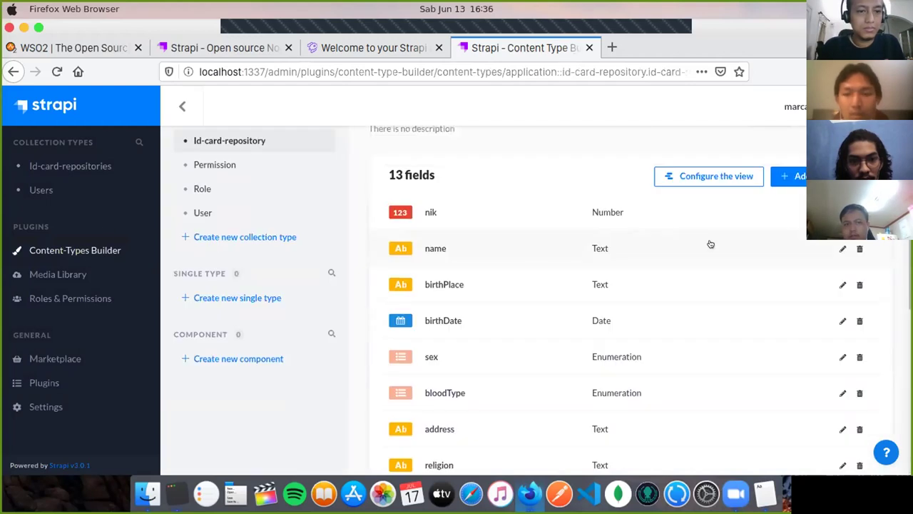
left_click(118, 167)
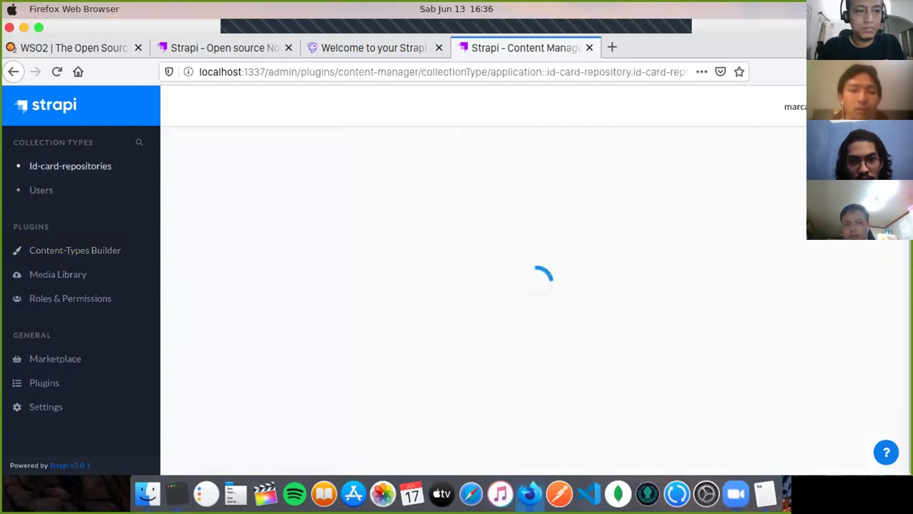
left_click(285, 236)
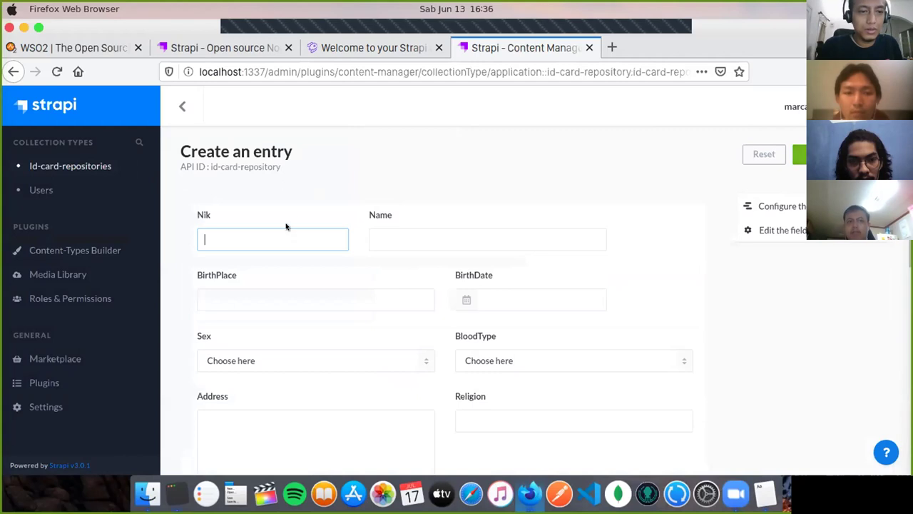
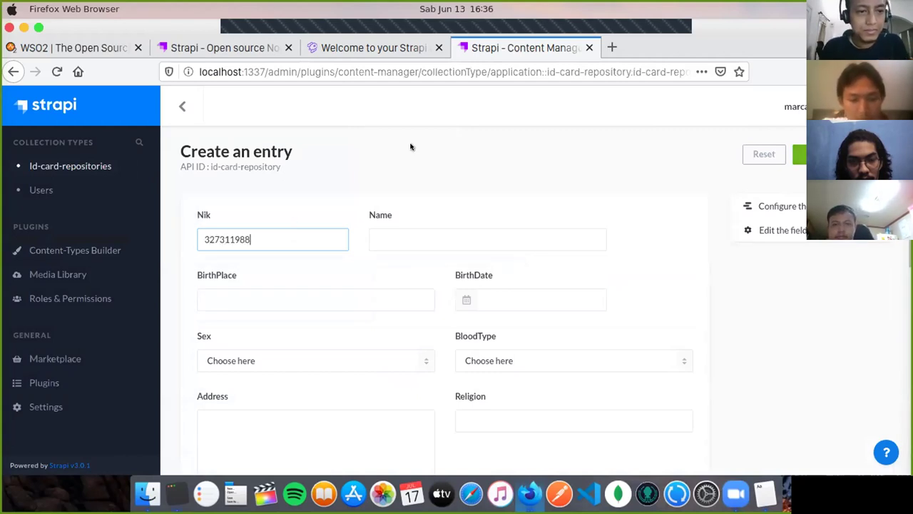
left_click(511, 235)
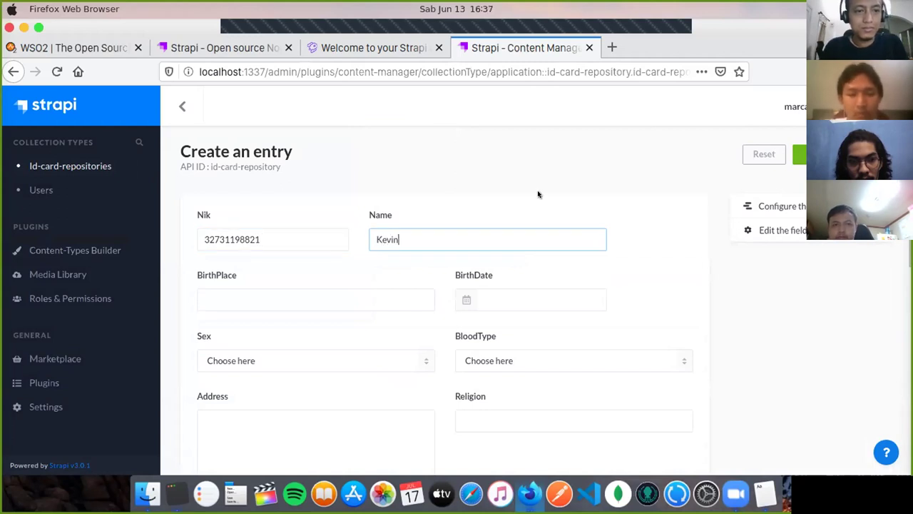
scroll(540, 193, "down", 2)
left_click(297, 215)
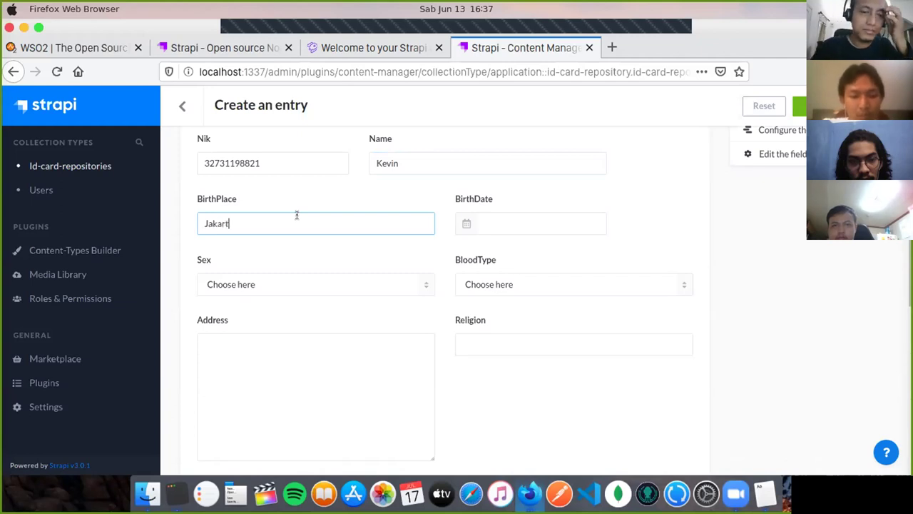
Step: Set BirthDate to day 12, Sex to LAKILAKI and BloodType to B
left_click(468, 224)
left_click(540, 261)
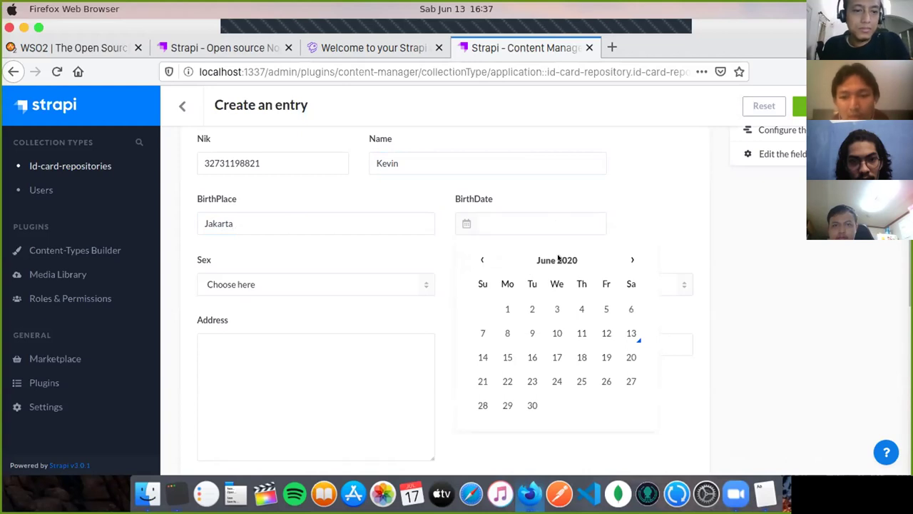
left_click(594, 333)
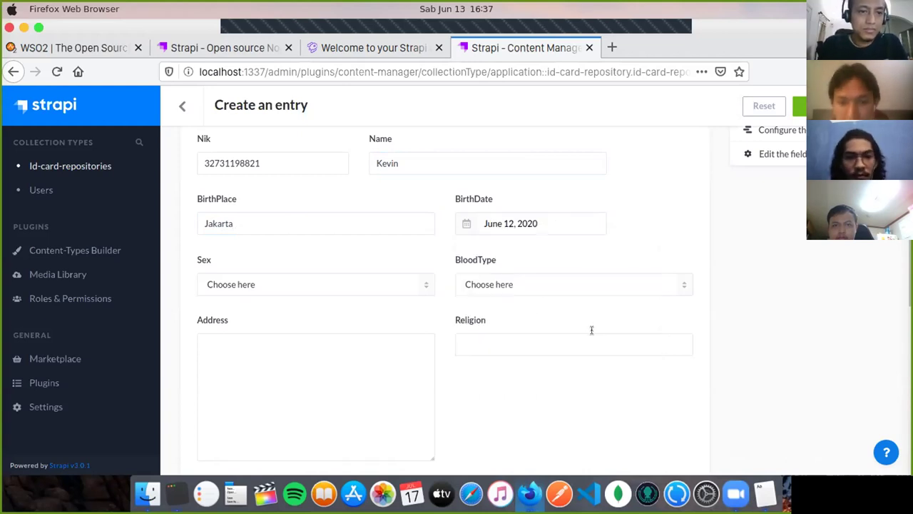
left_click(303, 283)
left_click(287, 306)
left_click(593, 285)
left_click(509, 324)
Step: Enter Address 'Bandung', Religion 'Islam' and MarriageStatus KAWIN
left_click(309, 353)
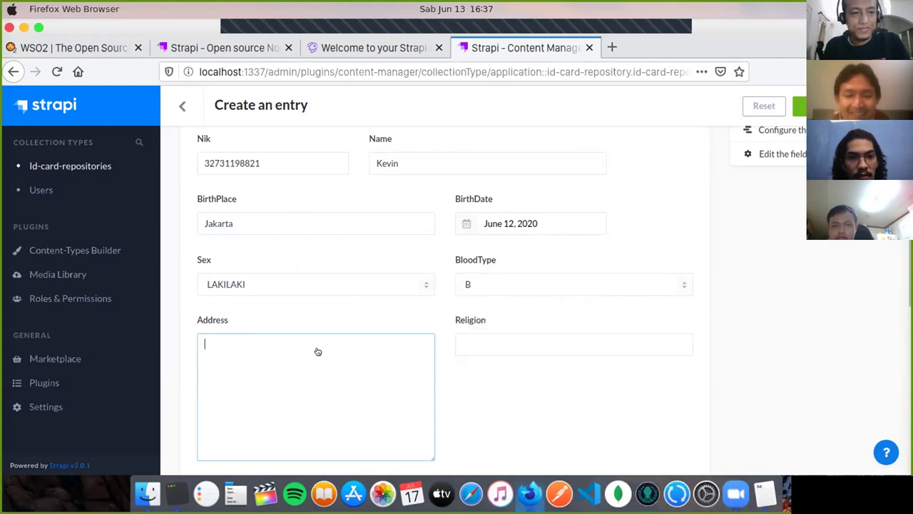
scroll(564, 271, "down", 2)
type("Bandung")
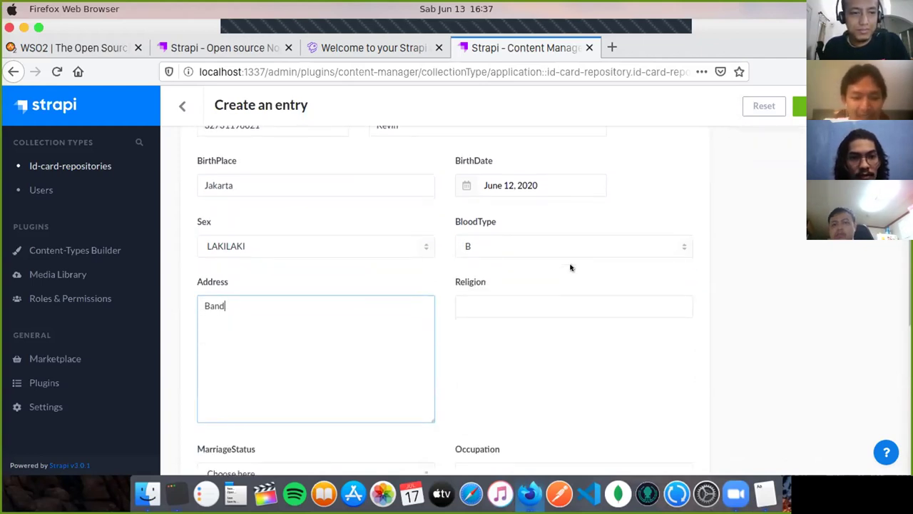
scroll(570, 271, "down", 2)
left_click(573, 260)
scroll(574, 309, "down", 2)
type("Islam")
scroll(581, 311, "down", 2)
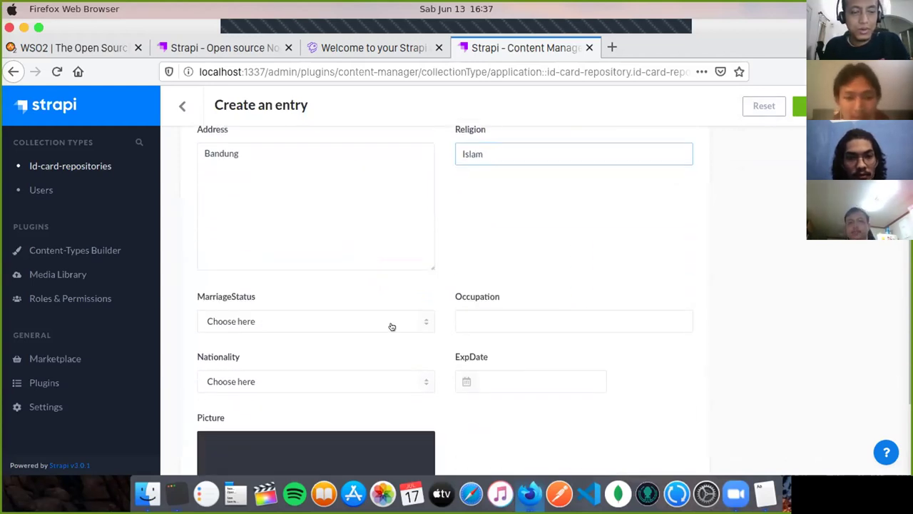
left_click(390, 327)
left_click(341, 344)
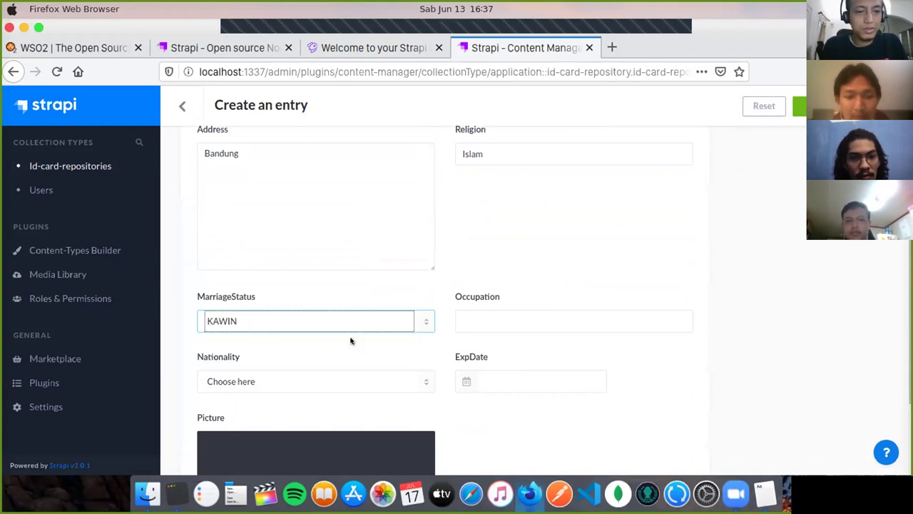
Step: Fill Occupation 'Pekerja swasta', ExpDate June 20, 2020 and Nationality WNI, then open the Picture chooser
left_click(601, 246)
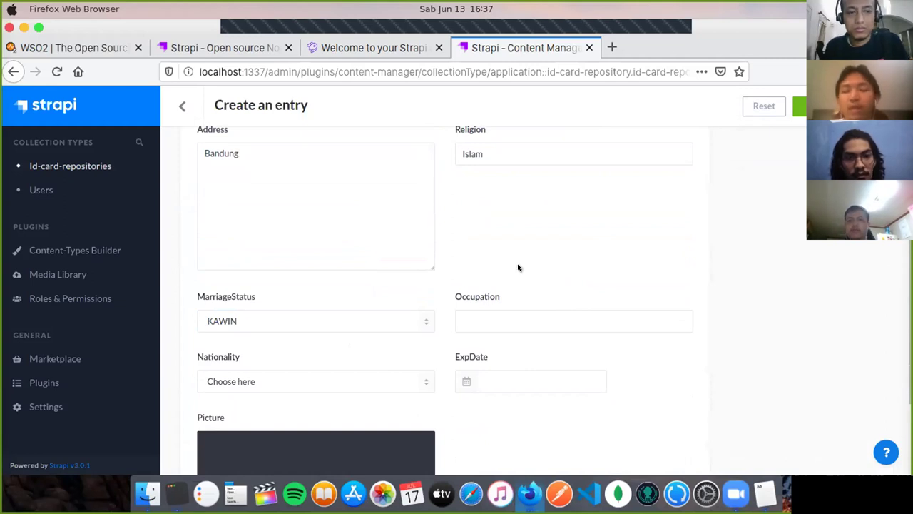
scroll(518, 267, "up", 5)
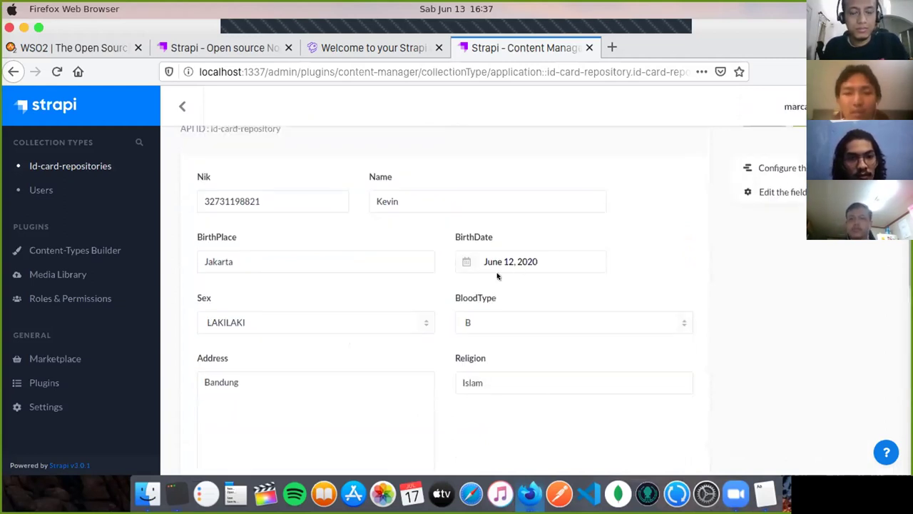
scroll(531, 315, "down", 5)
scroll(536, 300, "up", 2)
scroll(540, 307, "down", 1)
scroll(539, 292, "down", 3)
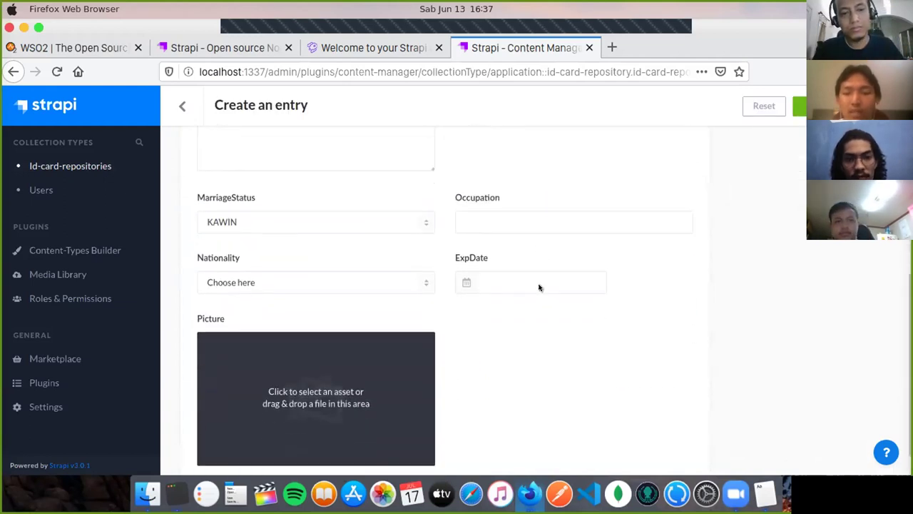
left_click(526, 181)
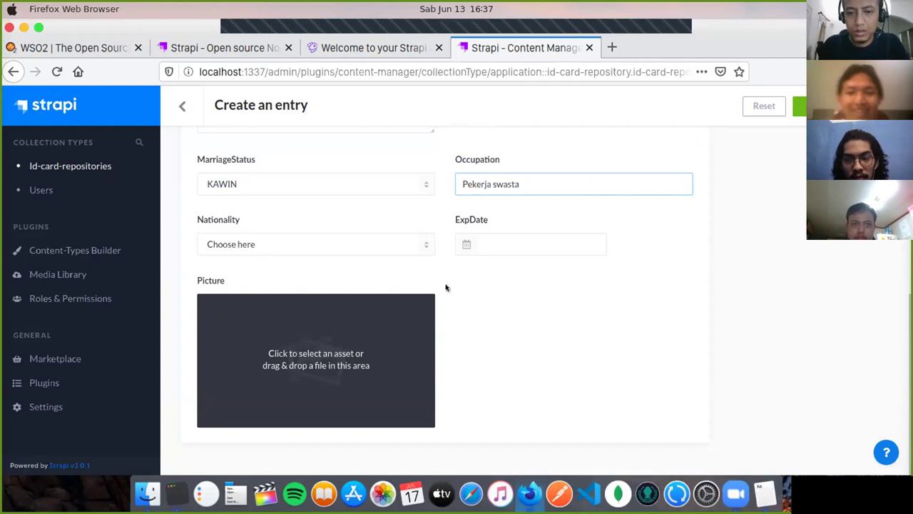
left_click(466, 244)
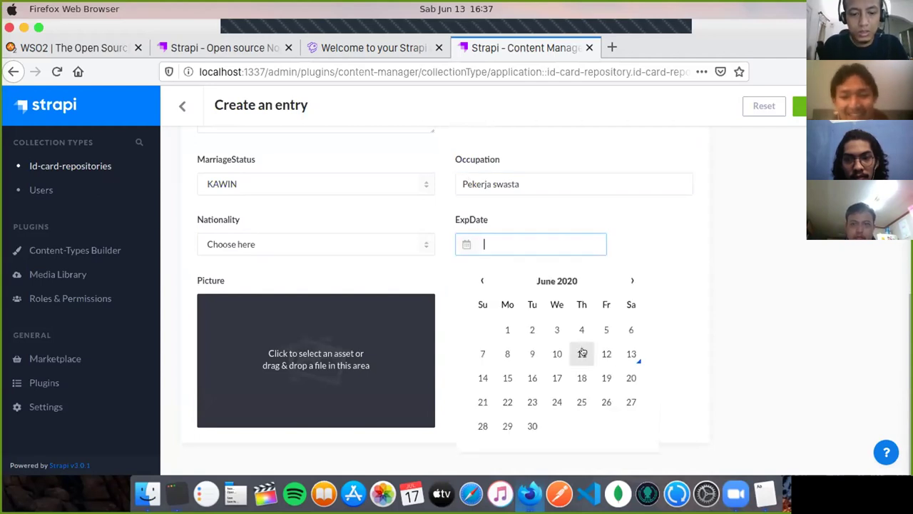
left_click(627, 378)
left_click(316, 252)
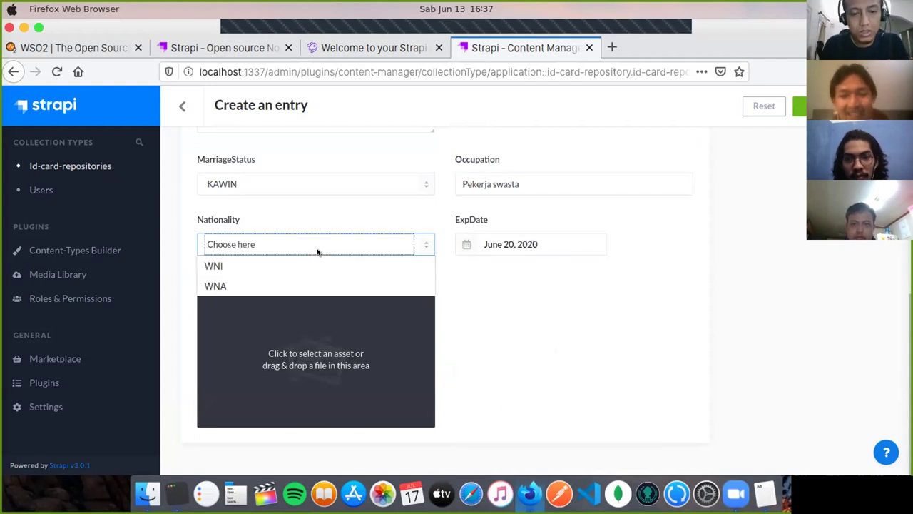
left_click(306, 265)
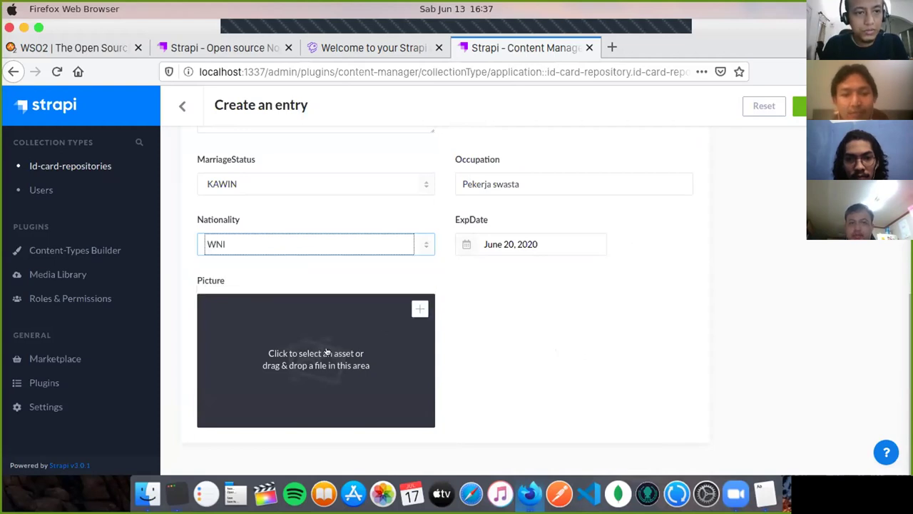
left_click(421, 307)
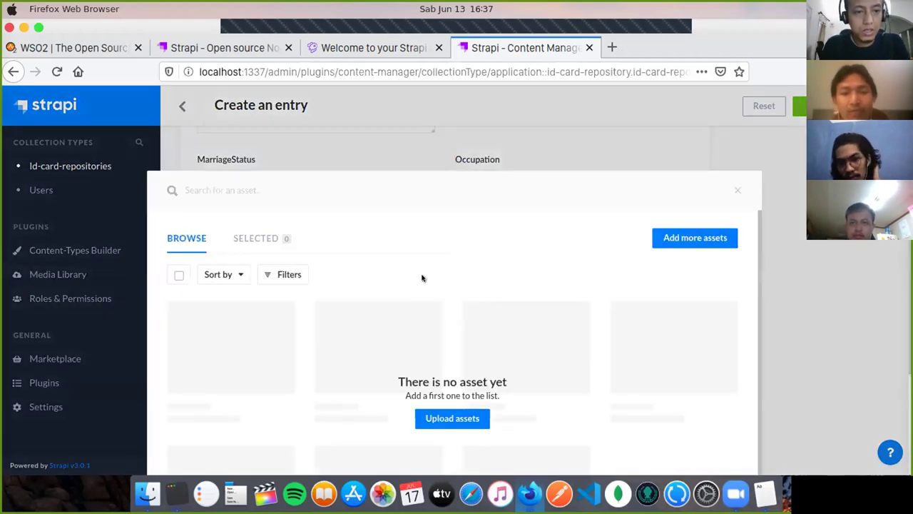
Step: Upload the 14-45-36 screenshot from Pictures to the media library and attach it as the Picture
scroll(433, 246, "down", 1)
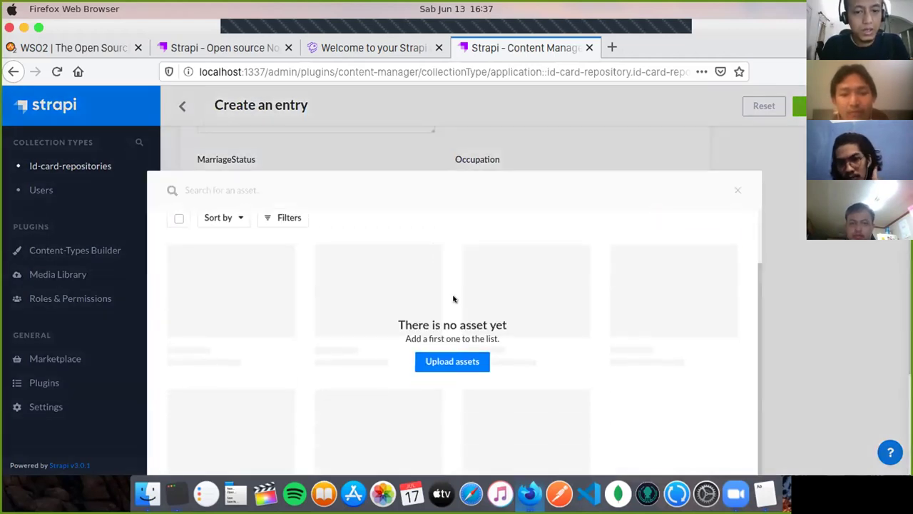
left_click(454, 360)
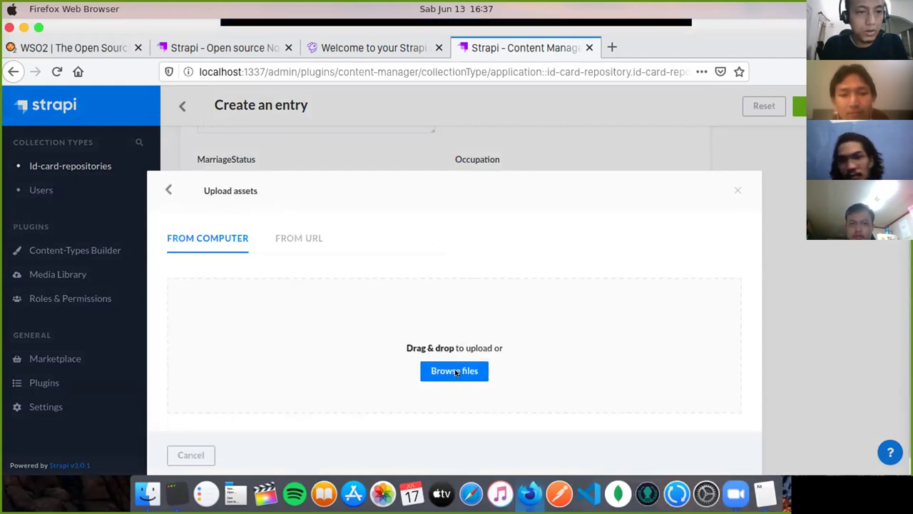
left_click(455, 372)
left_click(110, 147)
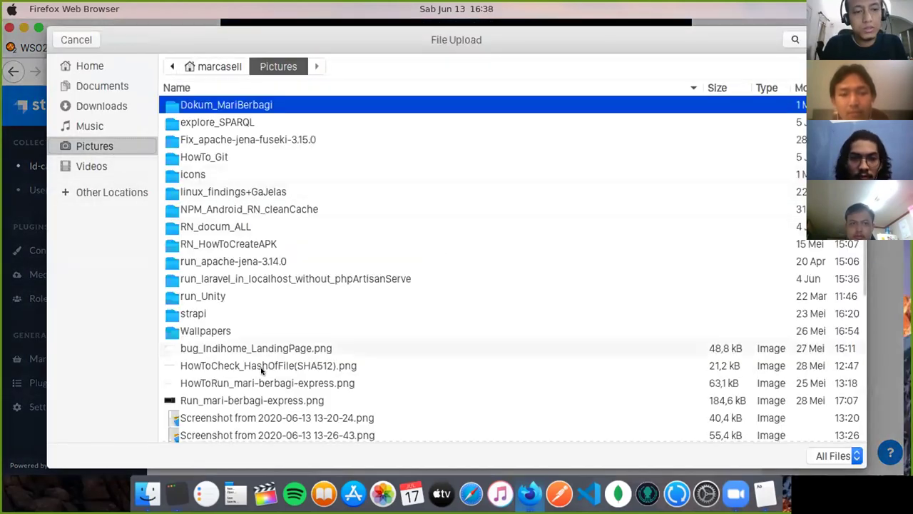
scroll(262, 370, "down", 5)
scroll(262, 235, "down", 2)
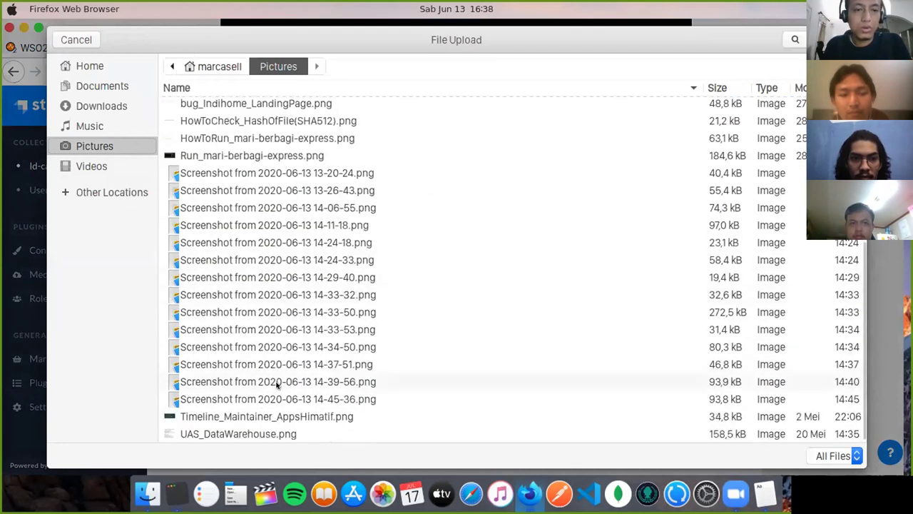
left_click(295, 398)
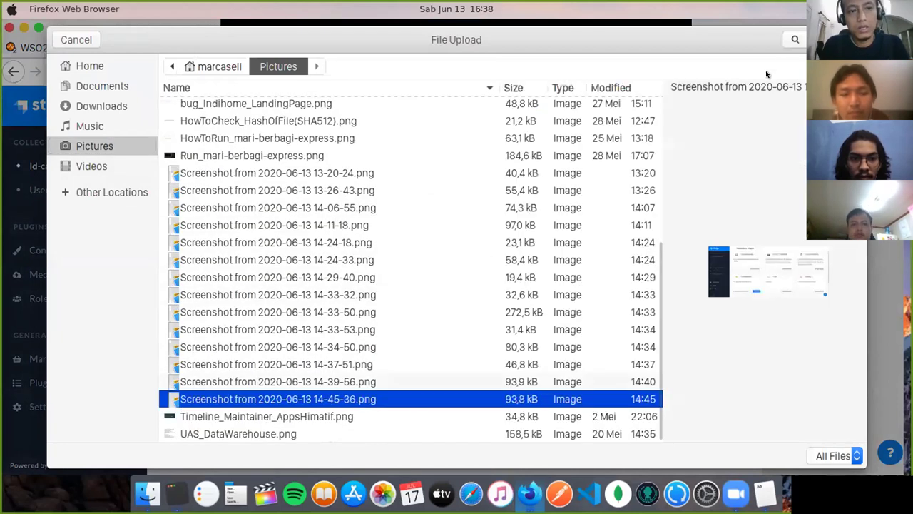
key("Return")
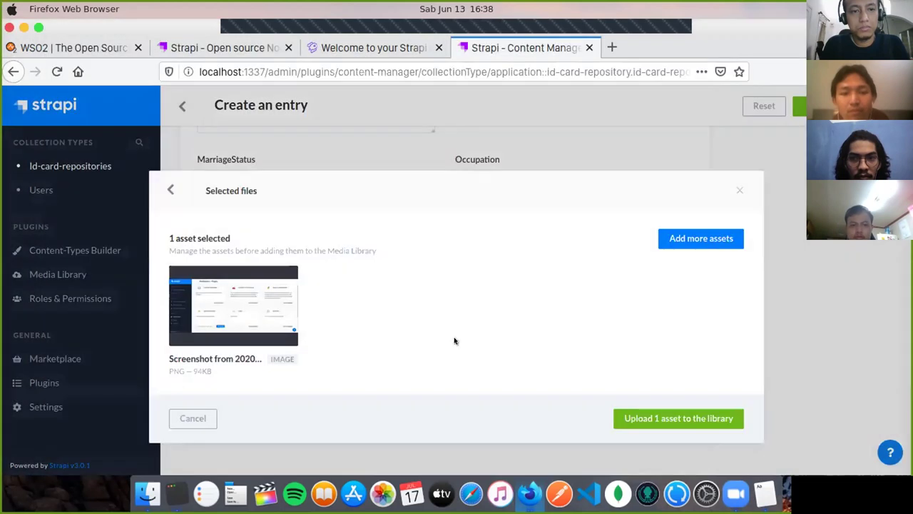
left_click(684, 418)
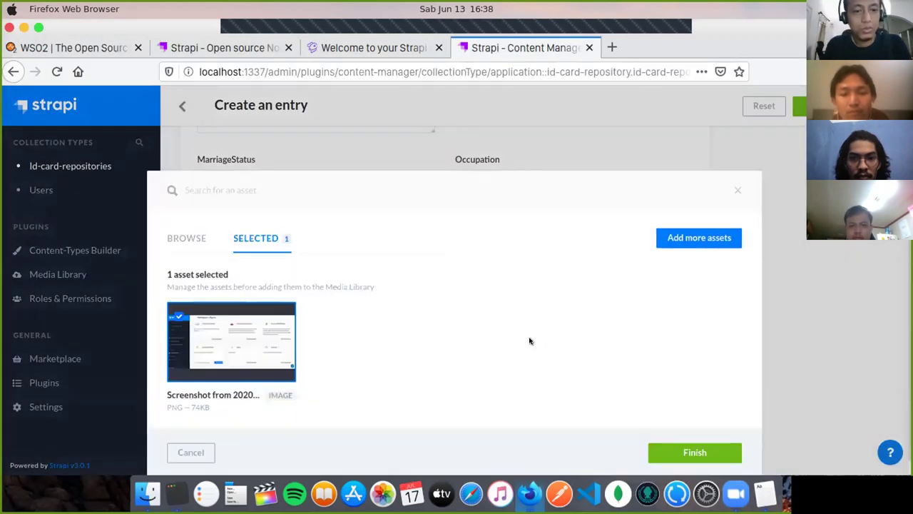
left_click(713, 454)
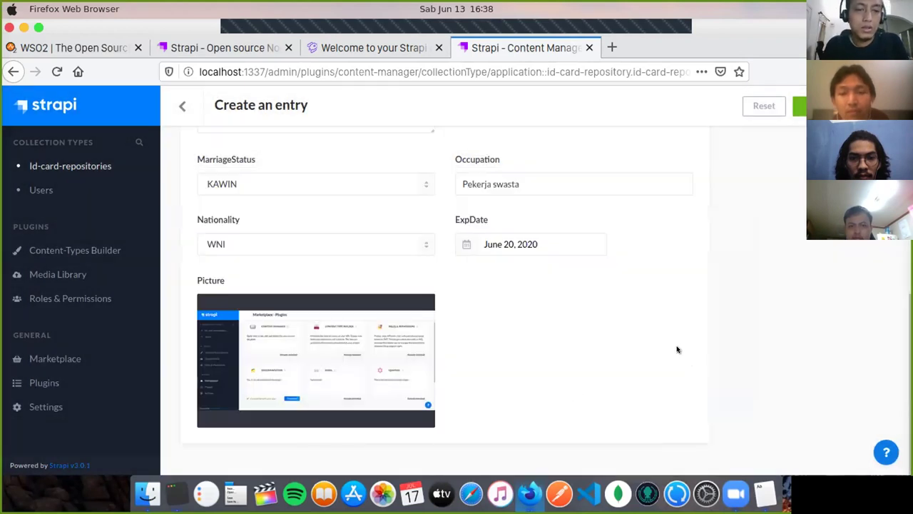
Step: Save the completed ID-card entry from the top of the form
scroll(703, 316, "up", 4)
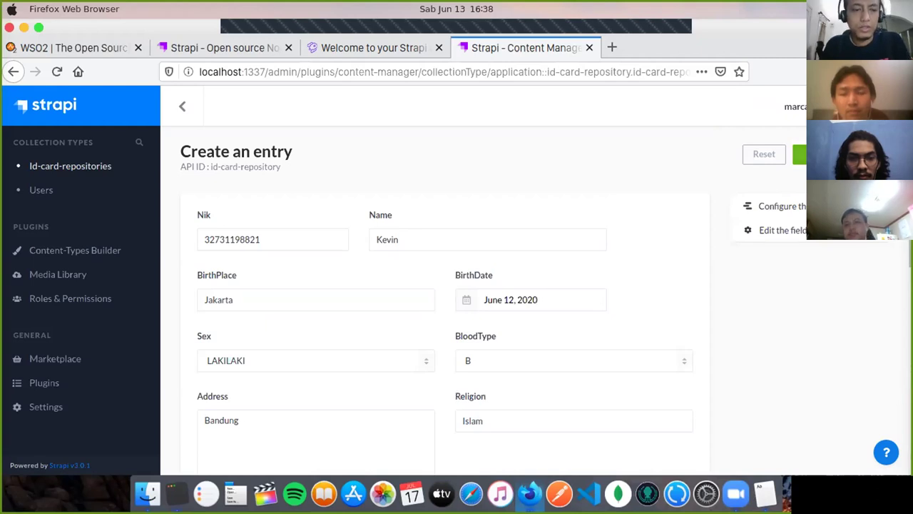
left_click(799, 154)
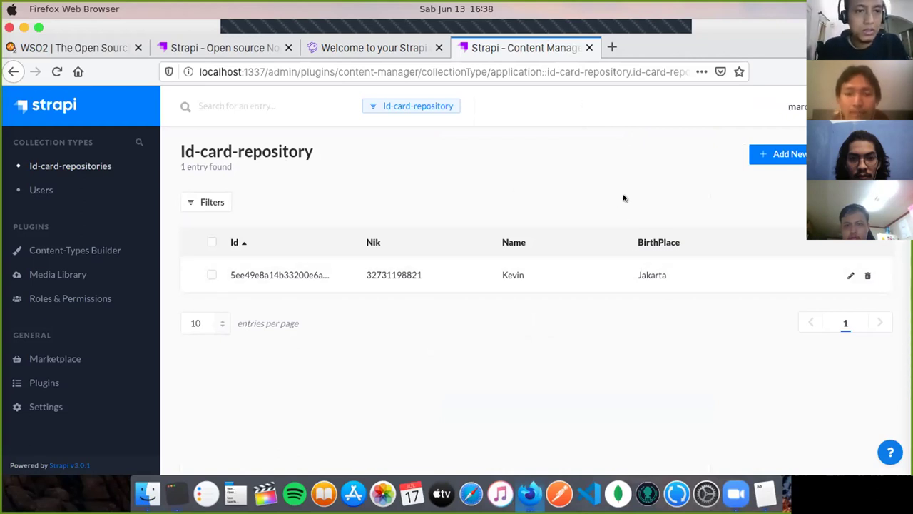
Step: View the Marketplace, then load localhost:1337/graphql in a new private tab
left_click(55, 358)
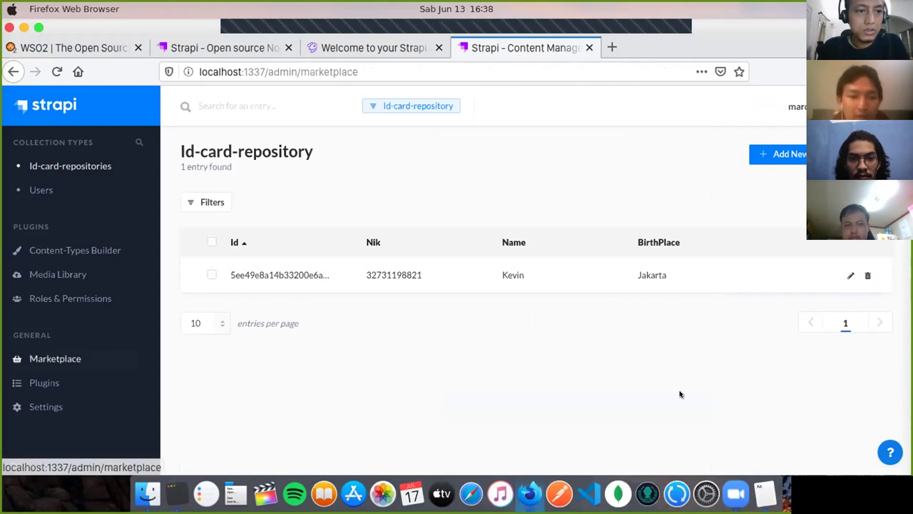
scroll(874, 348, "down", 2)
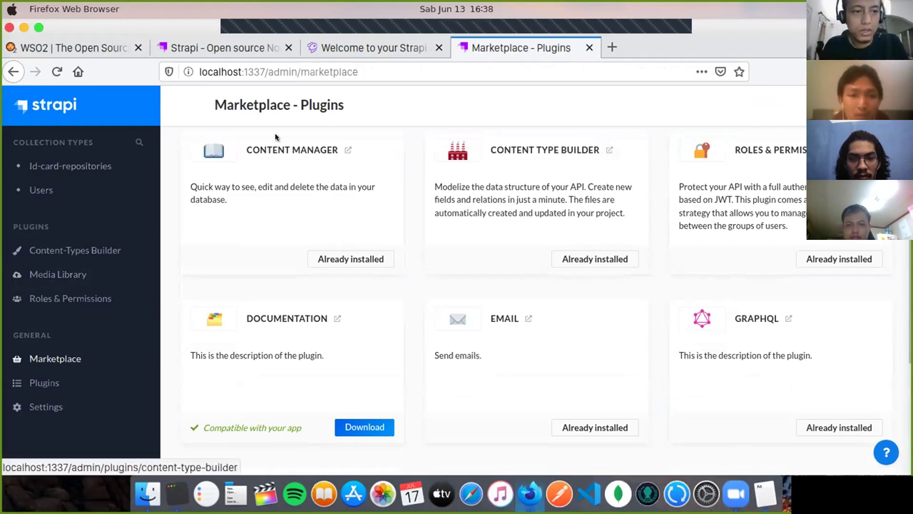
left_click(388, 66)
key("super+c")
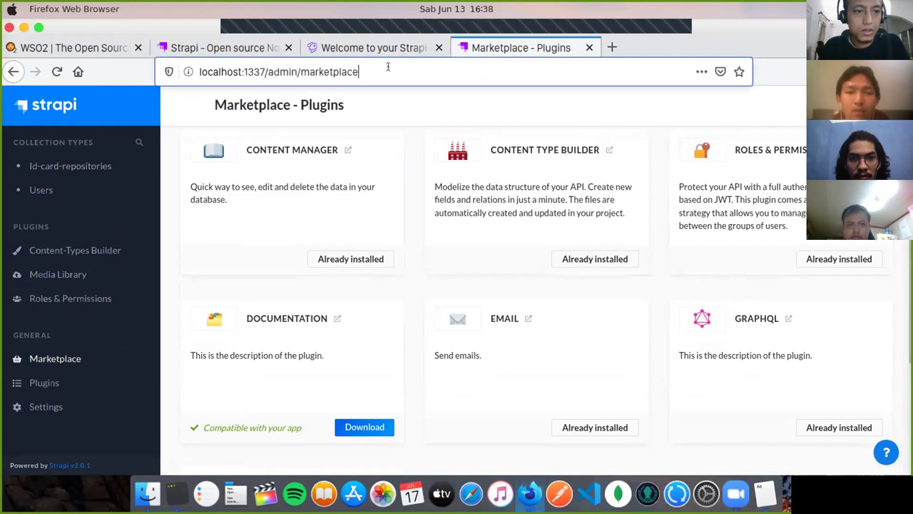
left_click(612, 47)
key("super+v")
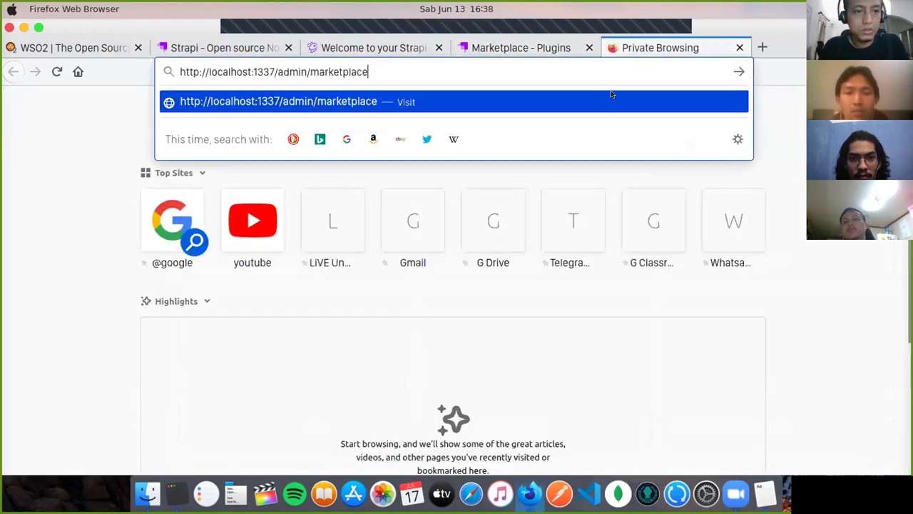
key("alt+shift+Left")
key("alt+shift+Left")
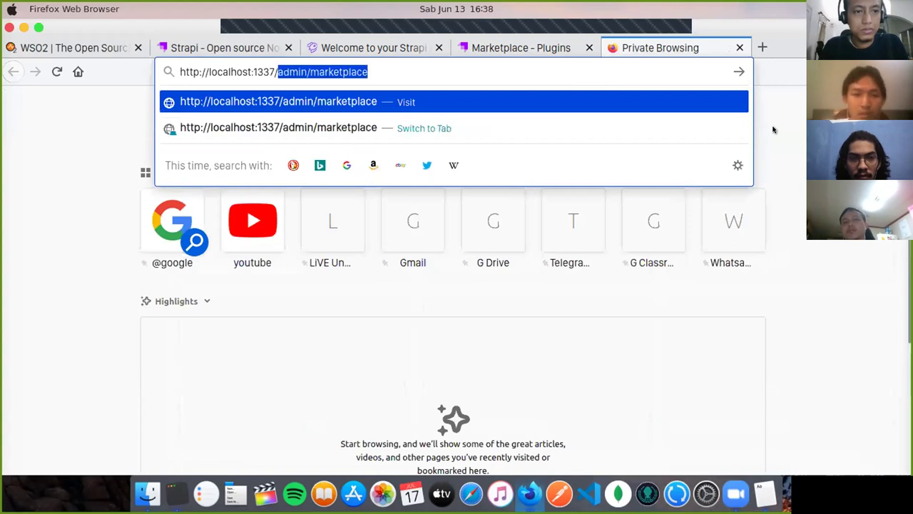
type("graphql")
key("Return")
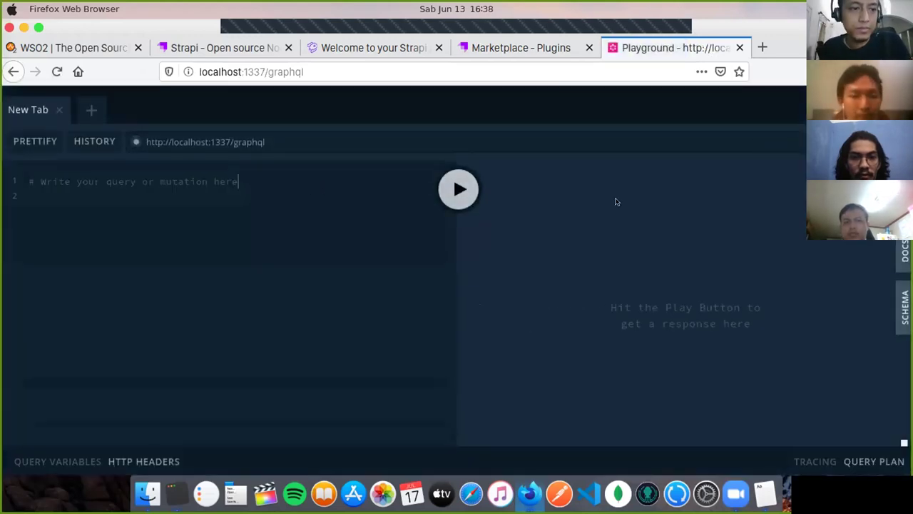
Step: Replace the placeholder with a query block on the idCardRepositories field
key("BackSpace")
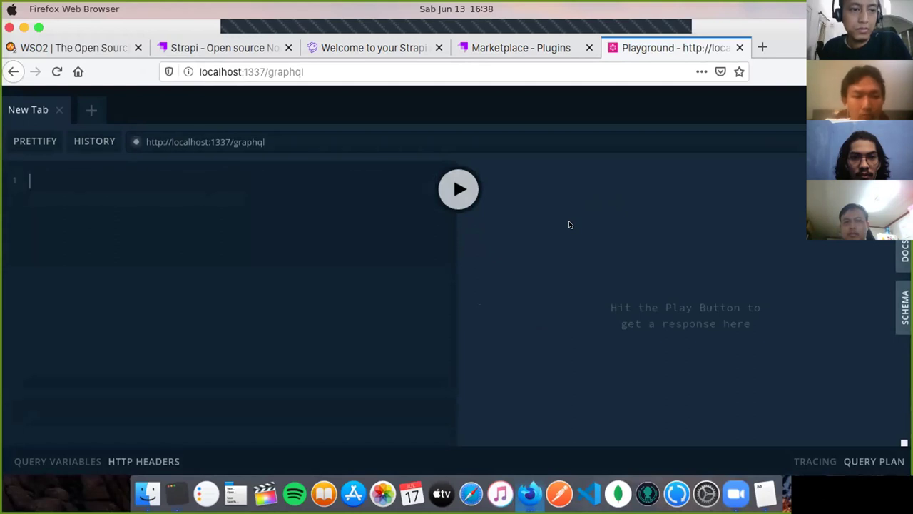
type("{")
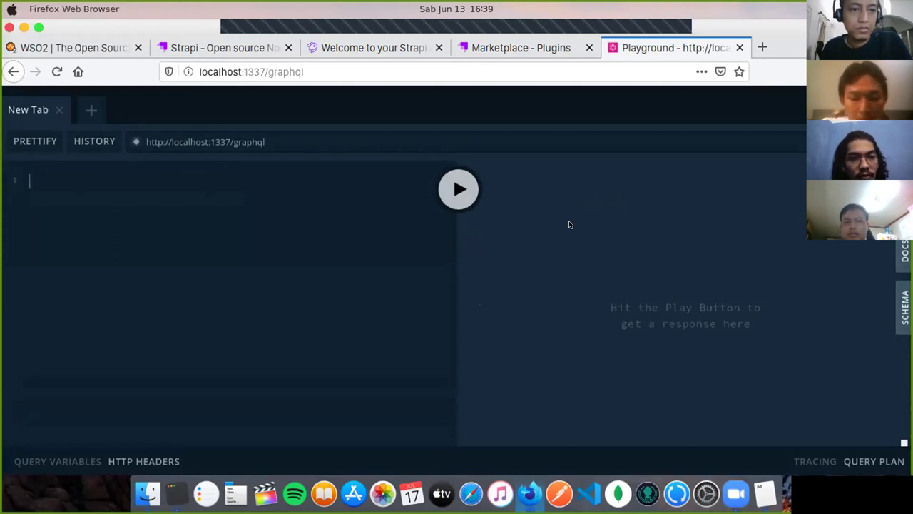
key("Return")
type("data")
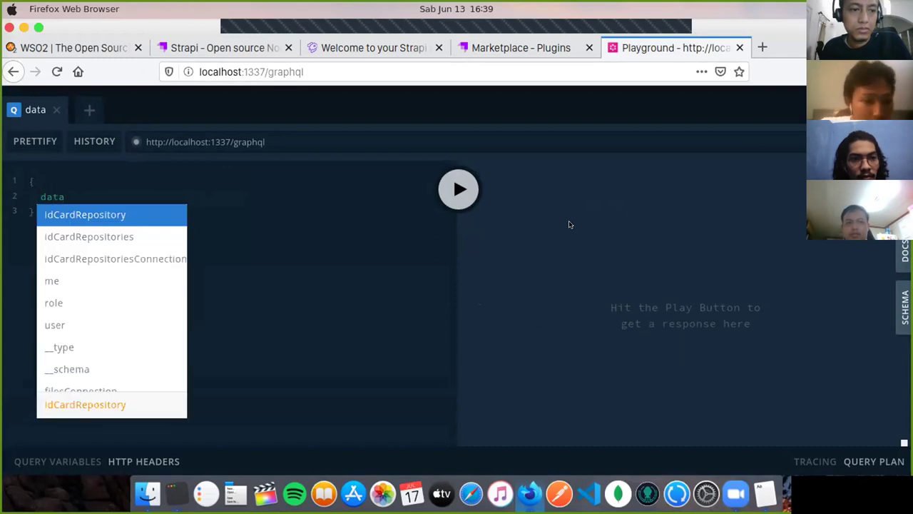
key("Down")
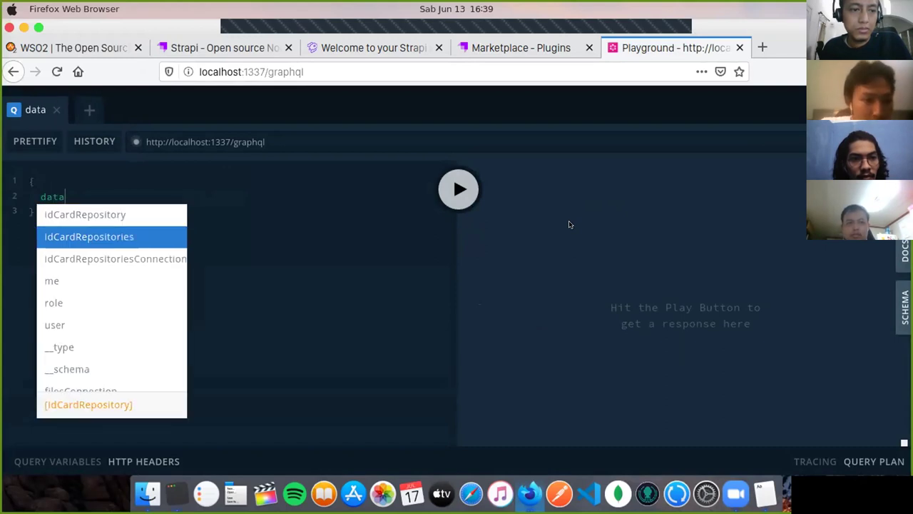
key("Up")
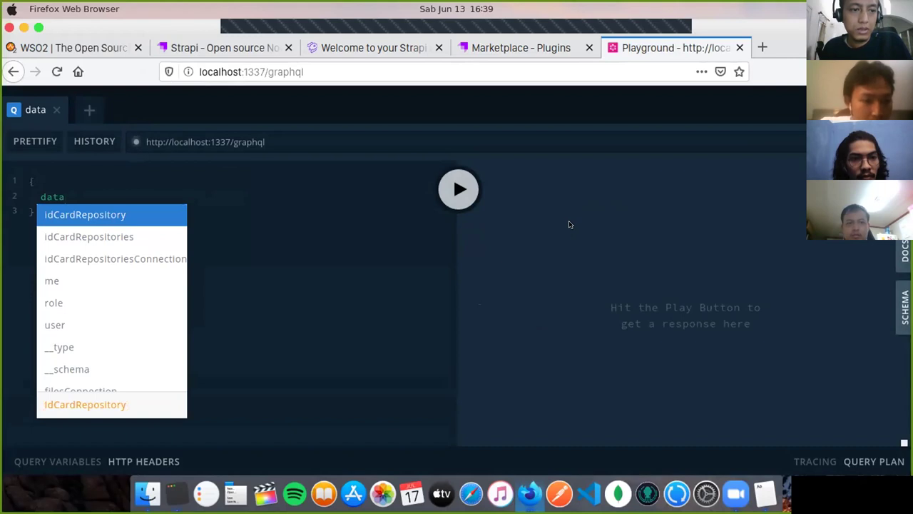
key("Return")
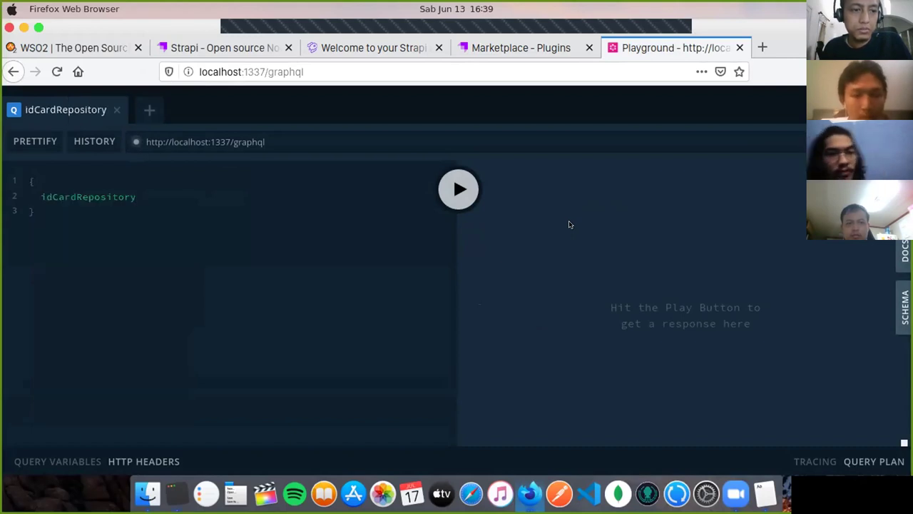
key("shift+Left")
key("shift+Left")
key("shift+Left")
key("shift+Left")
key("shift+Left")
key("shift+Left")
key("shift+Left")
key("shift+Left")
key("shift+Left")
key("shift+Left")
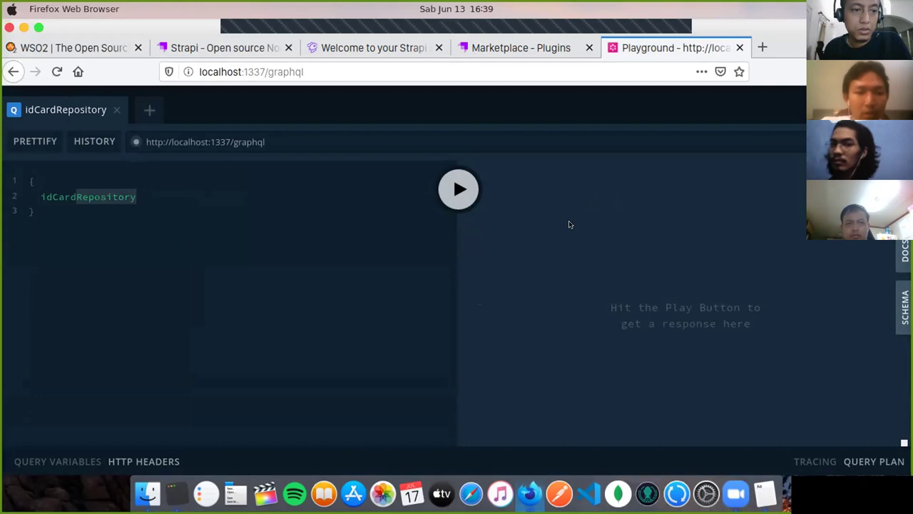
key("BackSpace")
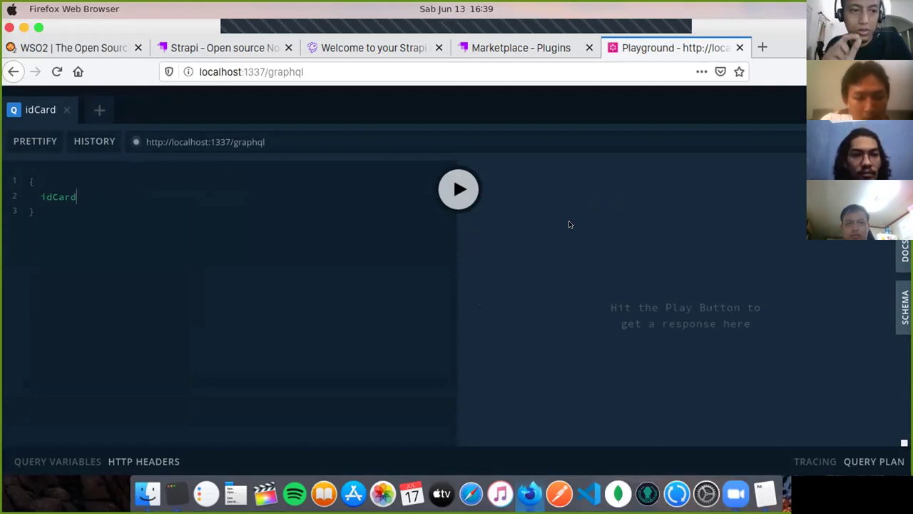
type("Re")
key("Down")
key("Return")
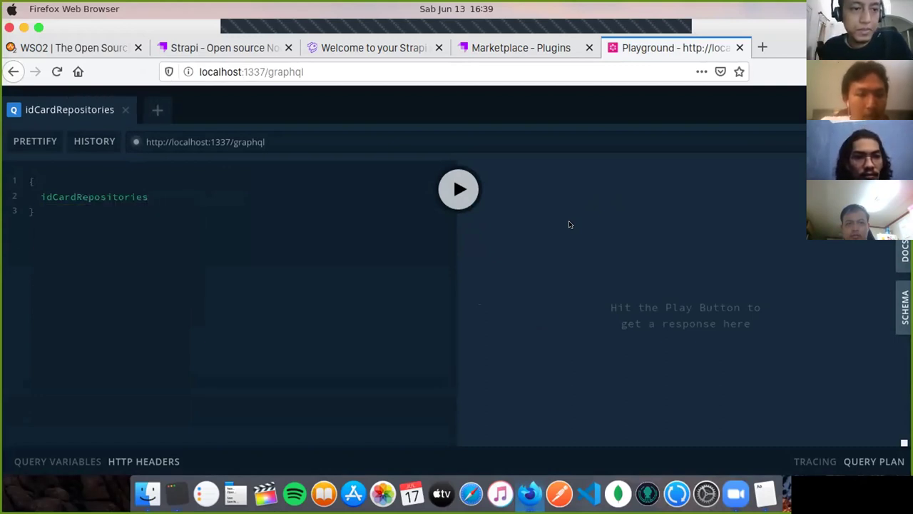
type("(")
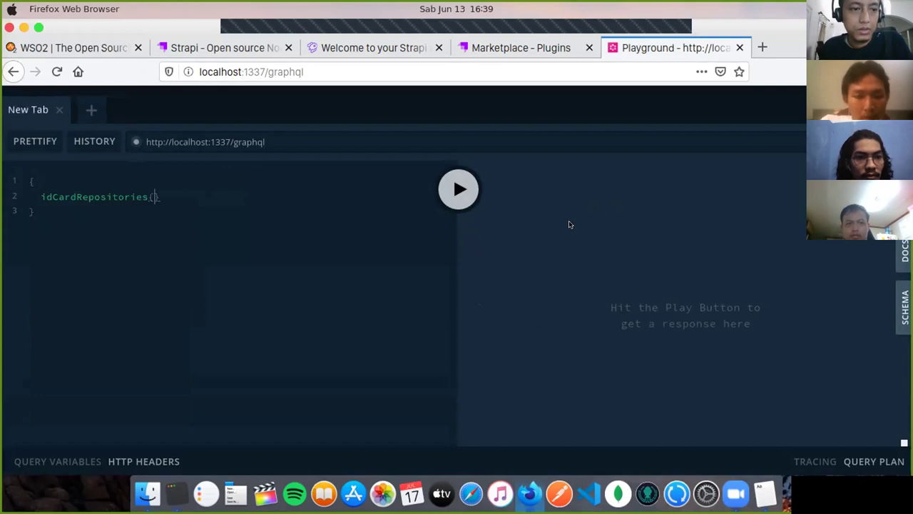
key("Return")
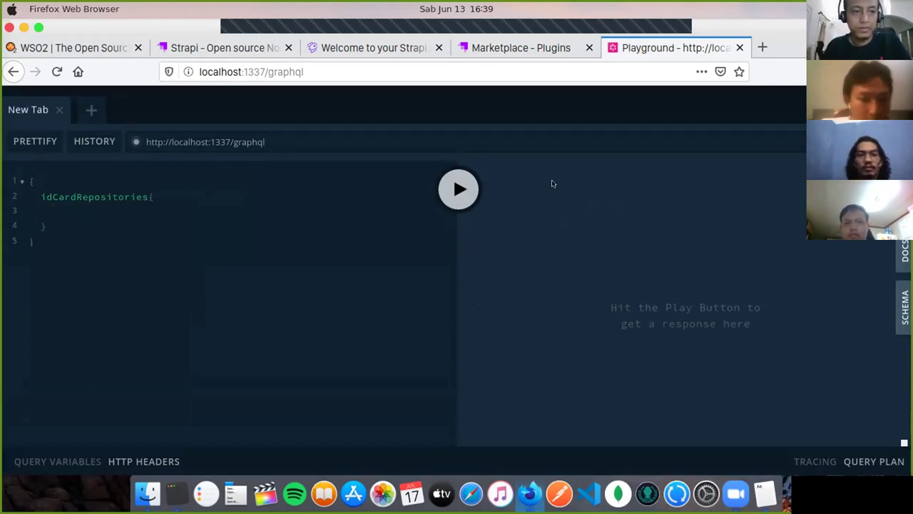
Step: Request the nik, name and nationality fields inside idCardRepositories
type("nik")
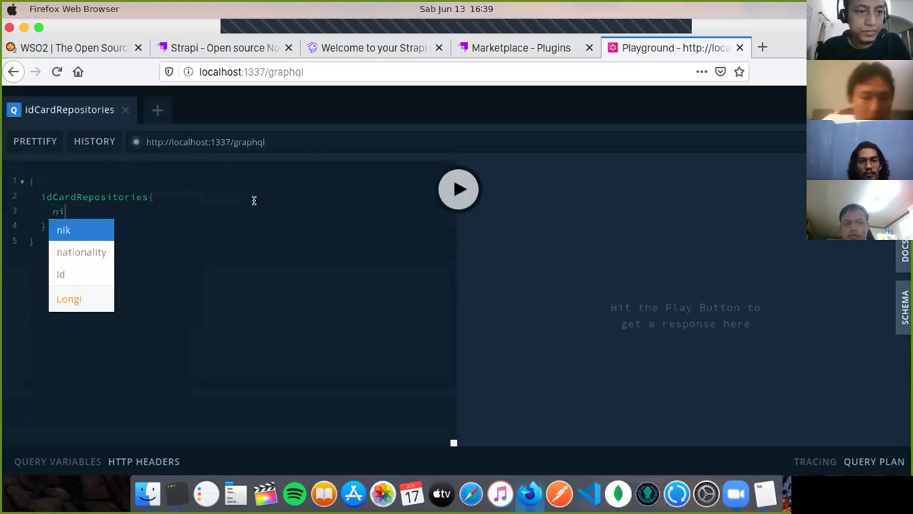
key("Escape")
key("Return")
type("na")
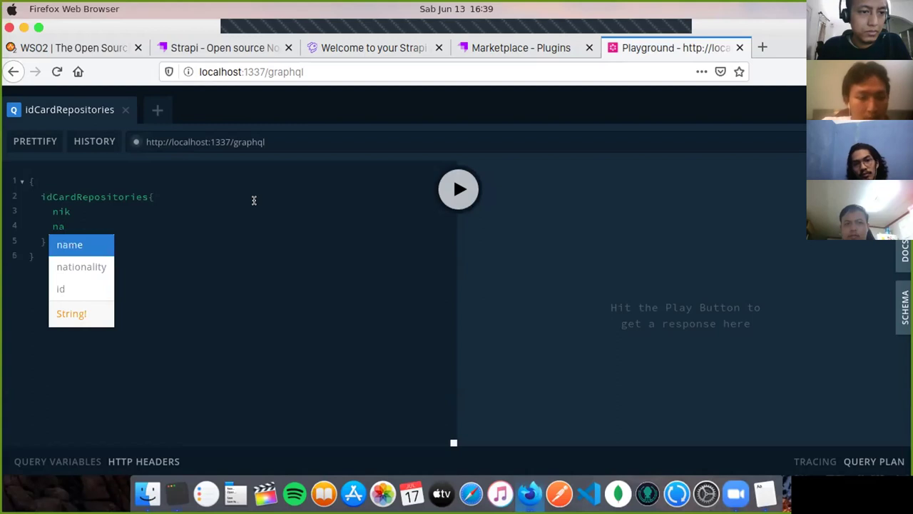
key("Return")
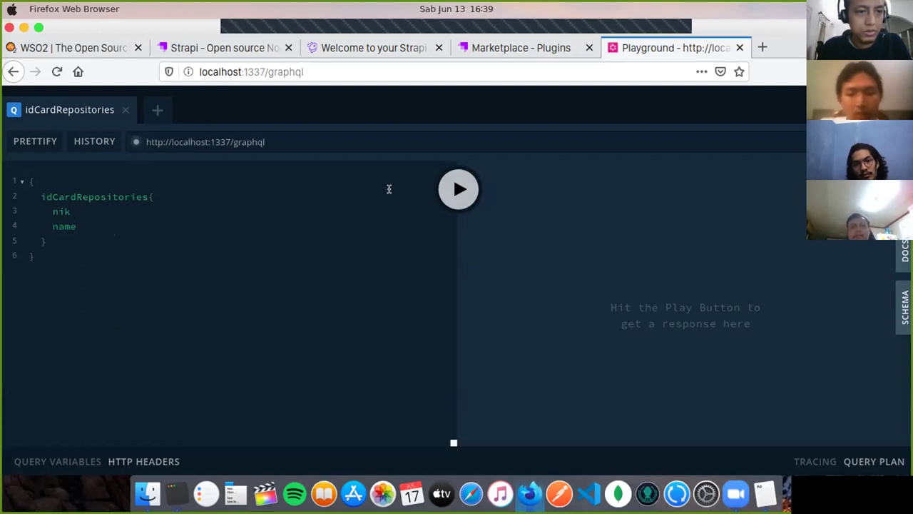
key("Return")
type("na")
key("Down")
key("Return")
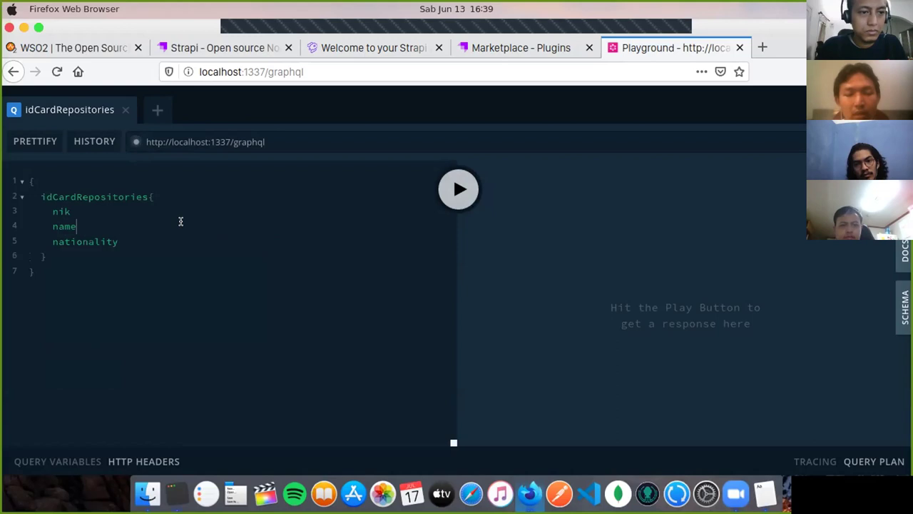
key("Return")
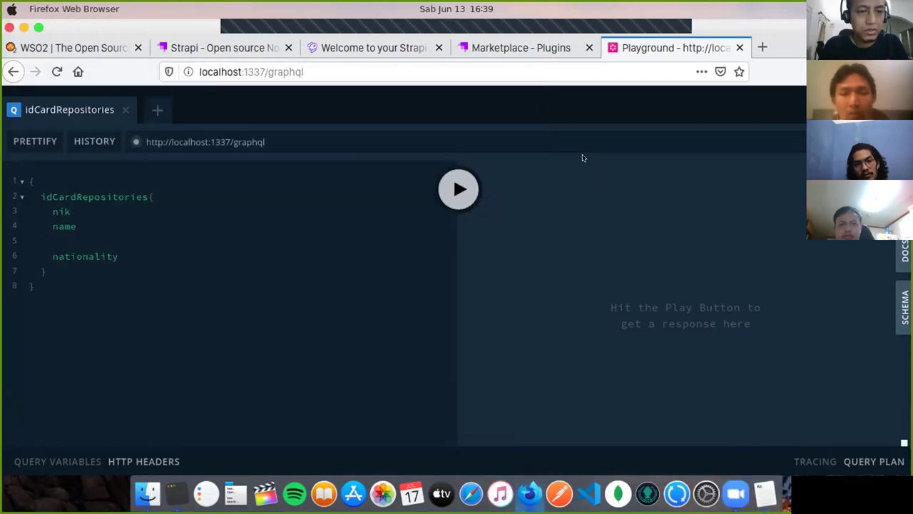
Step: Check the stored entry's fields in Strapi's Content Manager
left_click(550, 48)
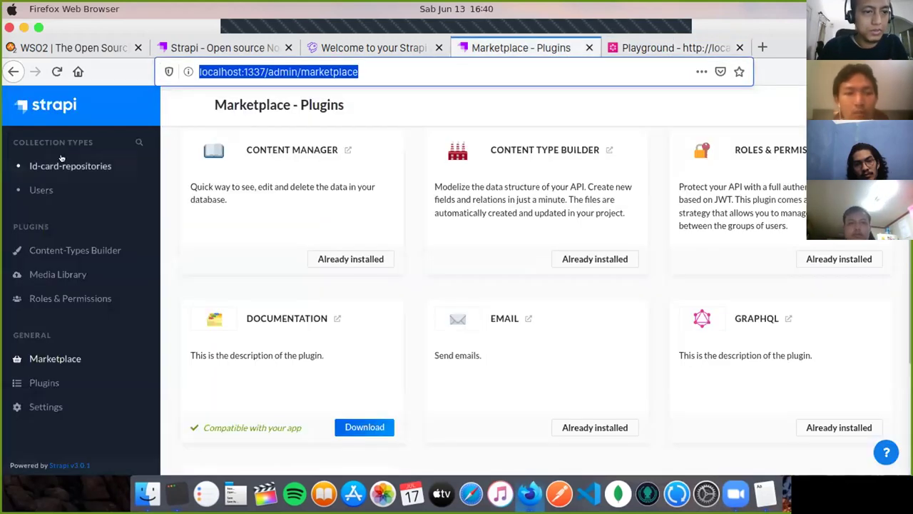
left_click(70, 165)
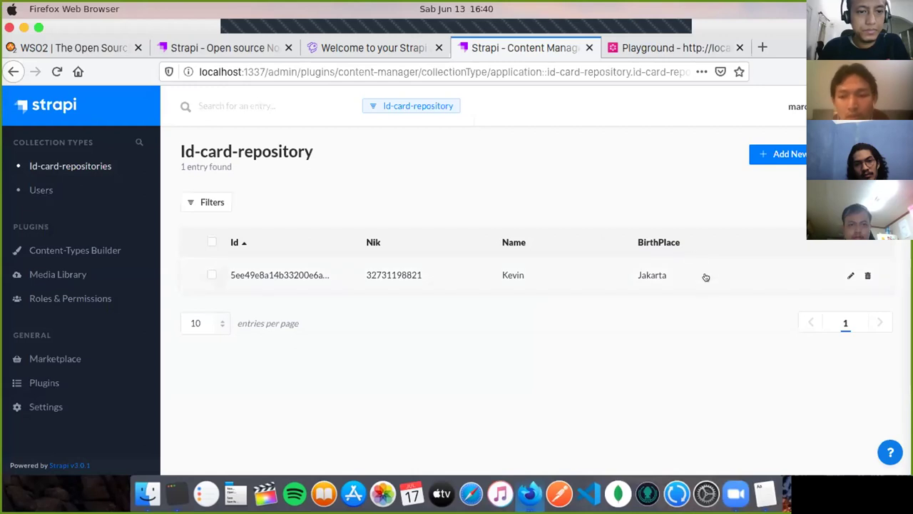
left_click(705, 277)
scroll(681, 288, "down", 1)
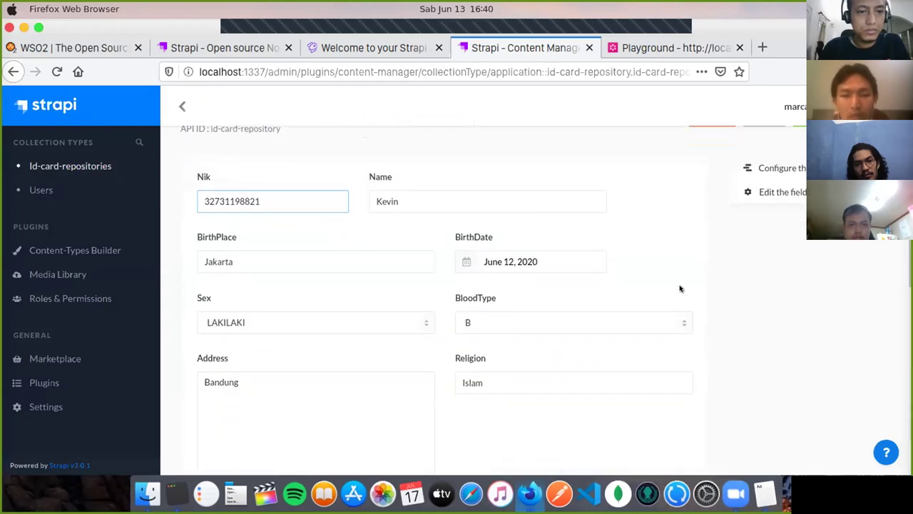
left_click(674, 47)
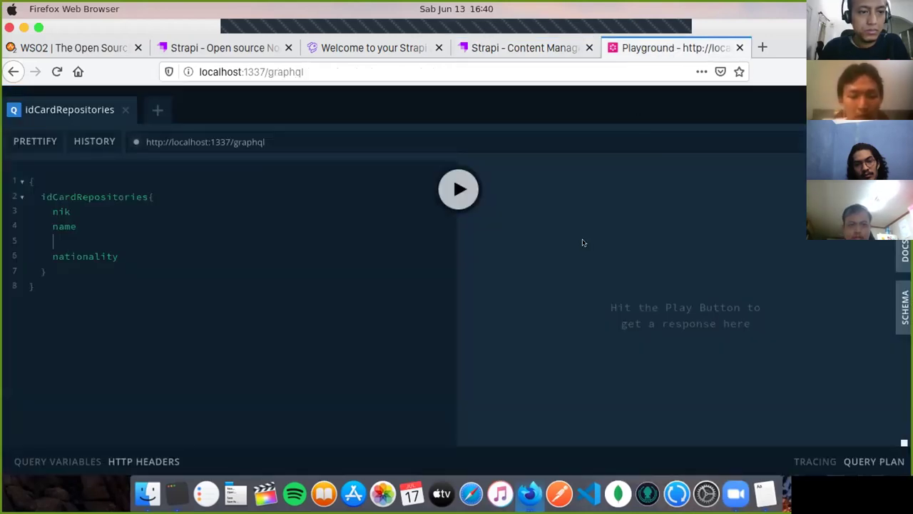
Step: Add birthPlace and birthDate to the idCardRepositories query
type("bir")
key("Down")
key("Return")
key("Return")
type("bir")
key("Down")
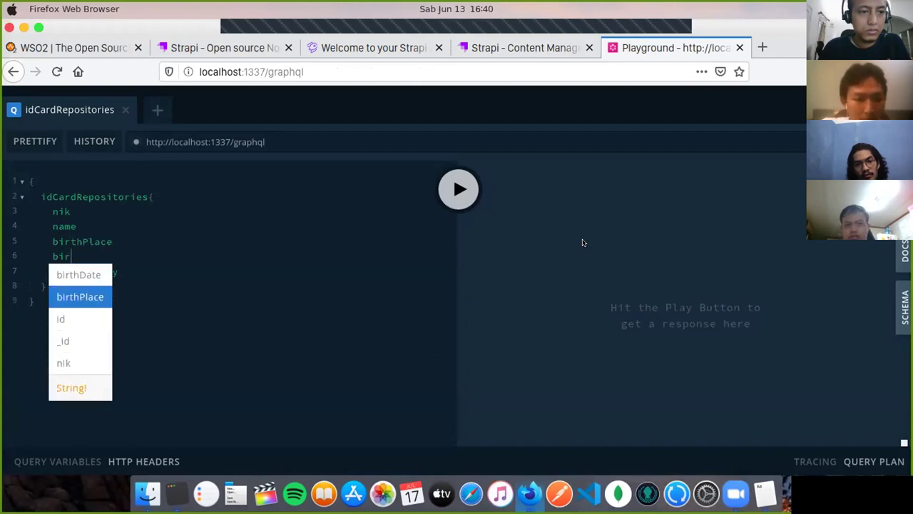
key("Up")
key("Return")
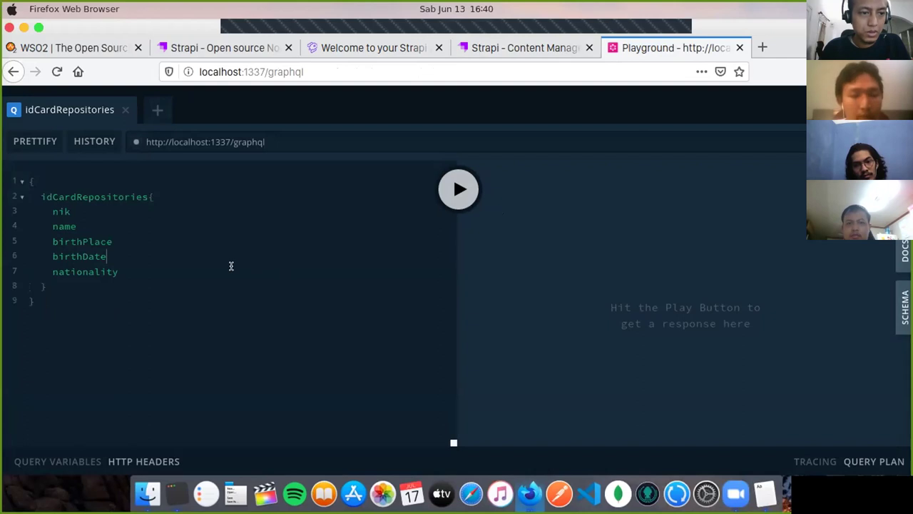
Step: Add sex and bloodType fields after nationality in the query
left_click(146, 265)
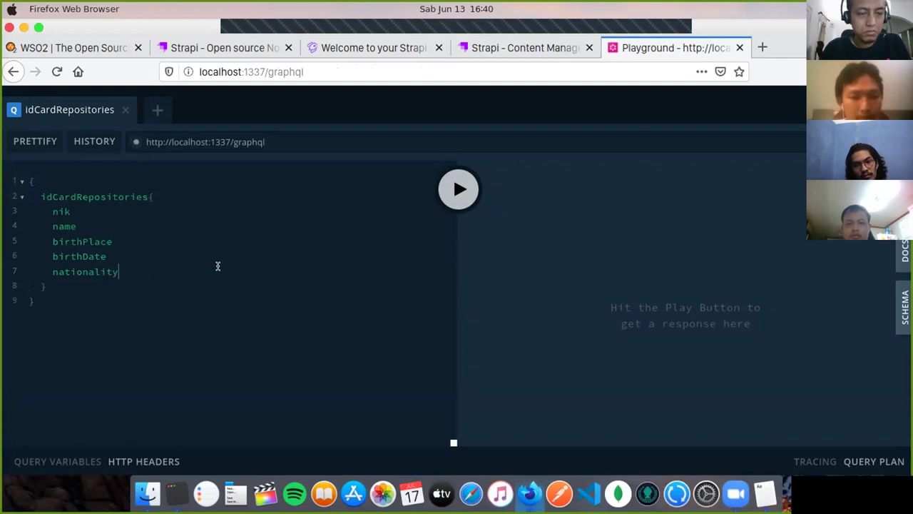
key("Return")
key("ctrl+space")
key("Down")
key("Down")
key("Down")
key("Down")
key("Down")
key("Down")
key("Down")
key("Down")
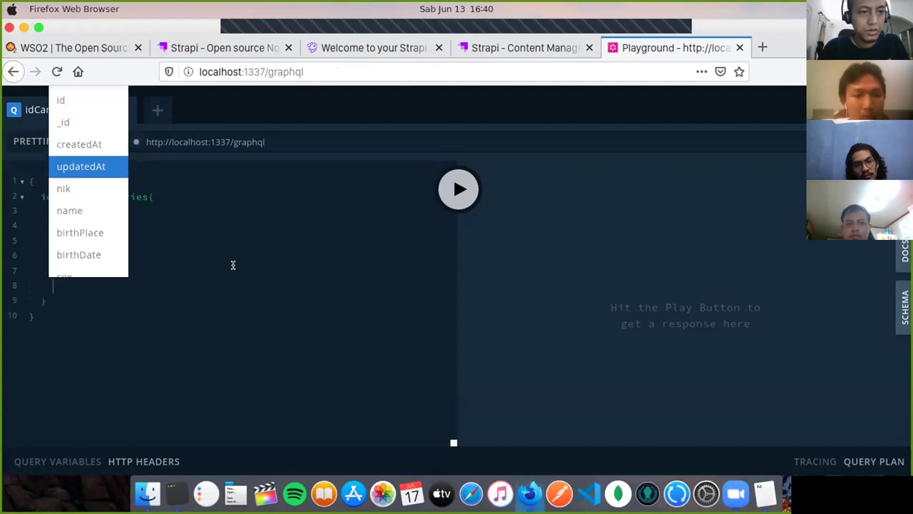
key("Down")
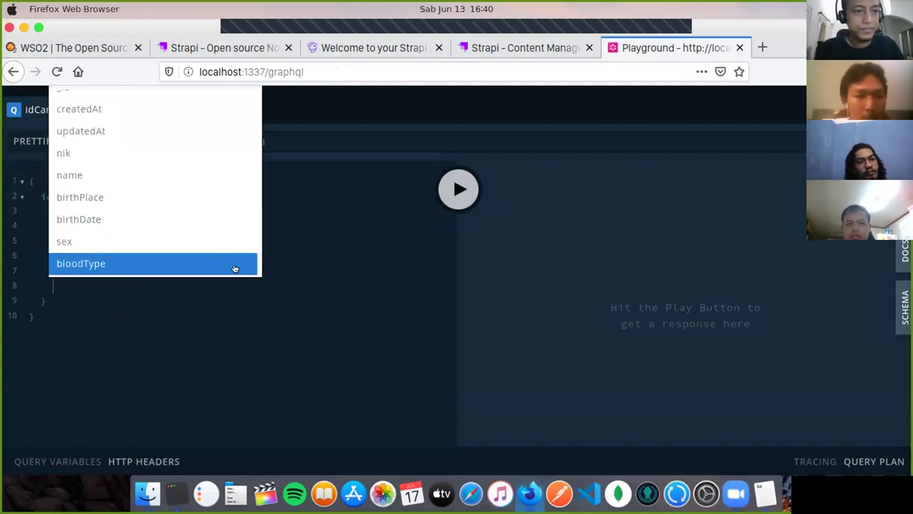
key("Up")
key("Return")
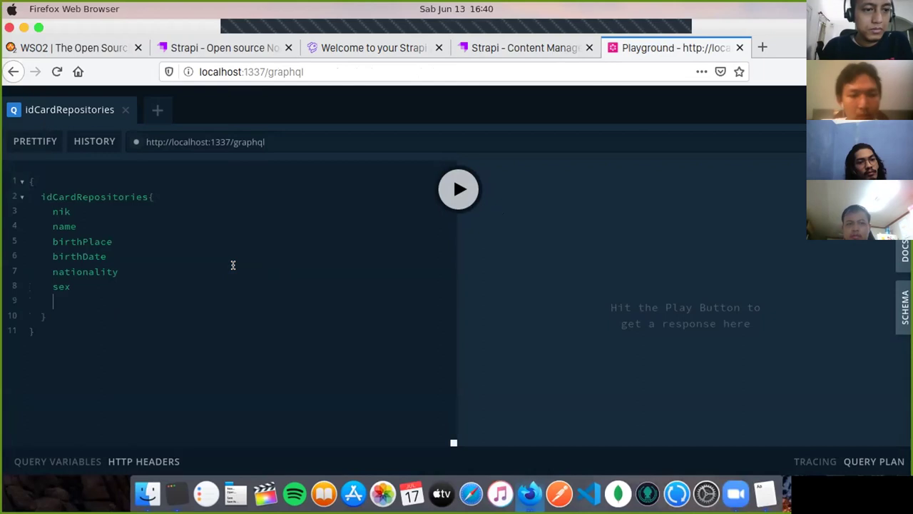
key("ctrl+space")
key("Down")
key("Down")
key("Down")
key("Down")
key("Down")
key("Down")
key("Down")
key("Down")
key("Down")
key("Up")
key("Down")
key("Return")
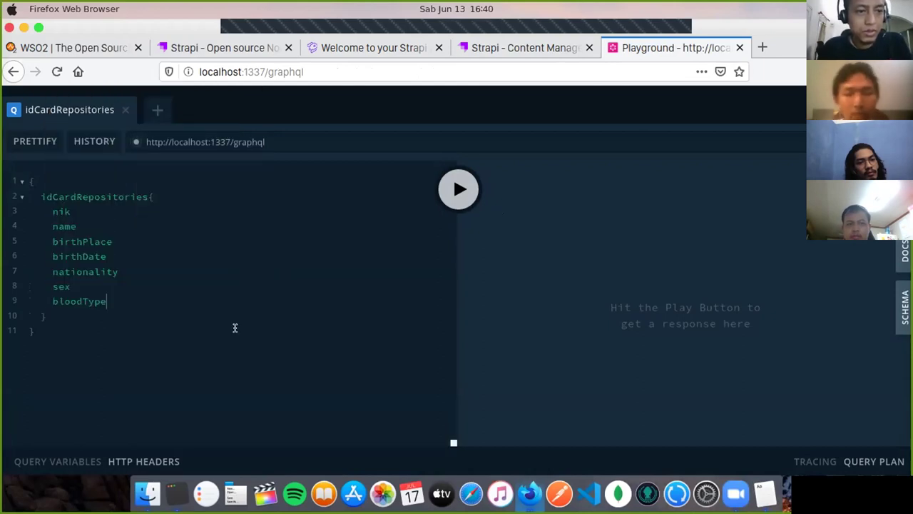
Step: Run the idCardRepositories query, then open the Public role in Roles & Permissions
left_click(457, 198)
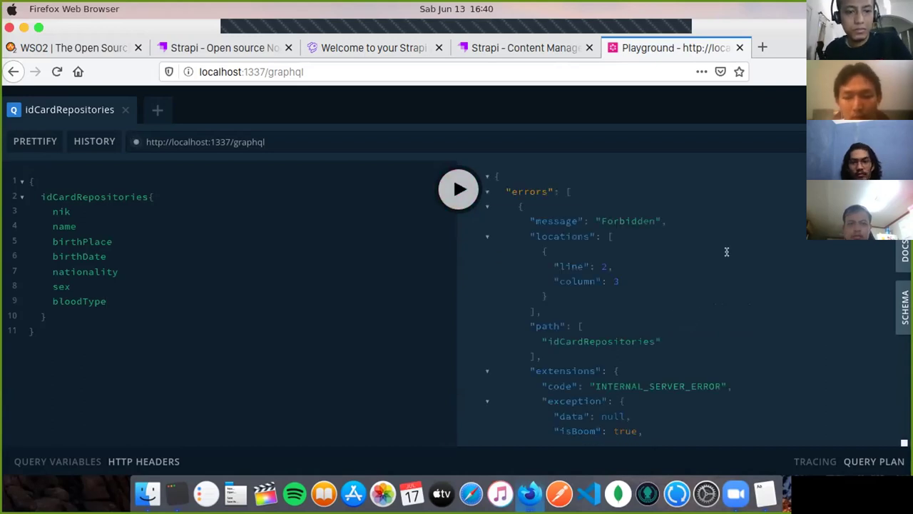
scroll(725, 253, "down", 2)
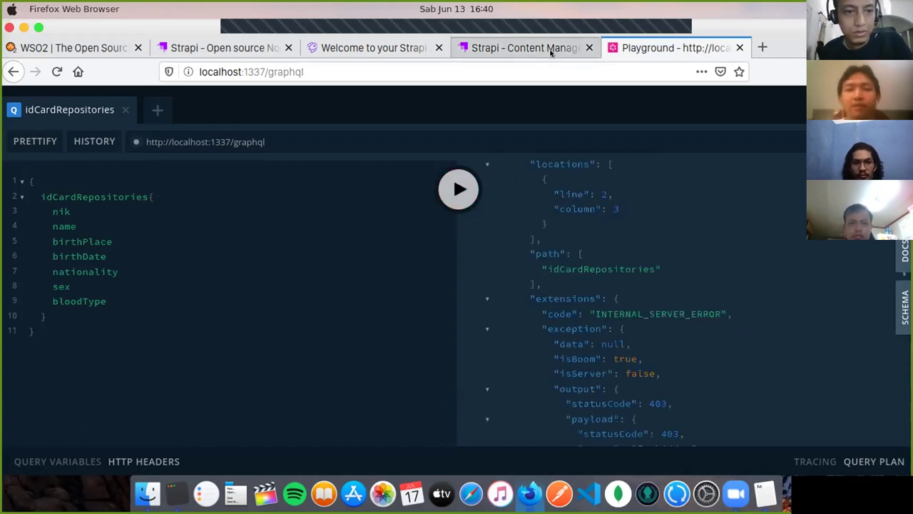
left_click(553, 48)
left_click(82, 246)
left_click(71, 296)
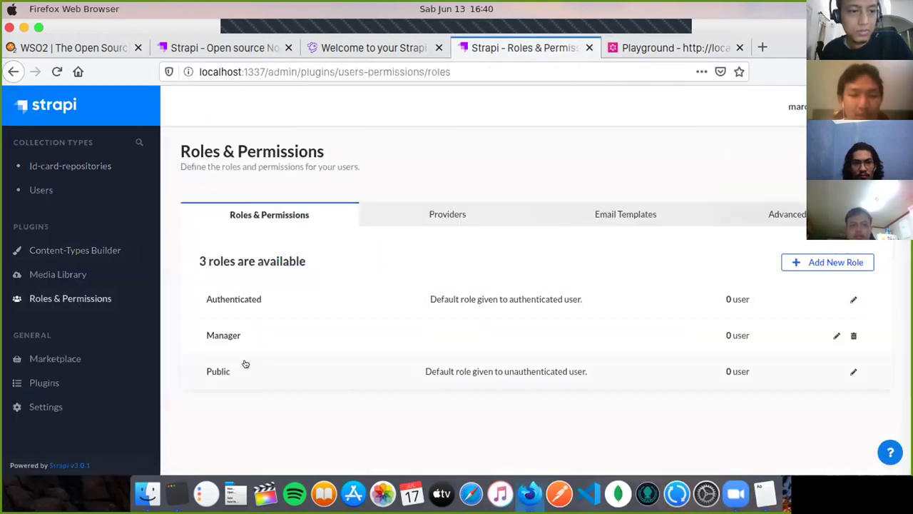
left_click(247, 367)
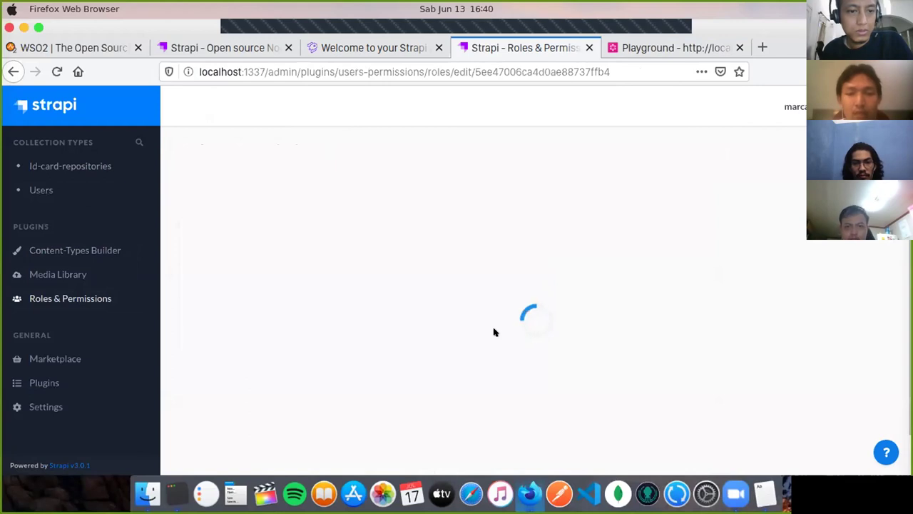
Step: Tick find and findone for Id-card-repository and save the Public role
scroll(466, 326, "down", 5)
scroll(271, 260, "down", 1)
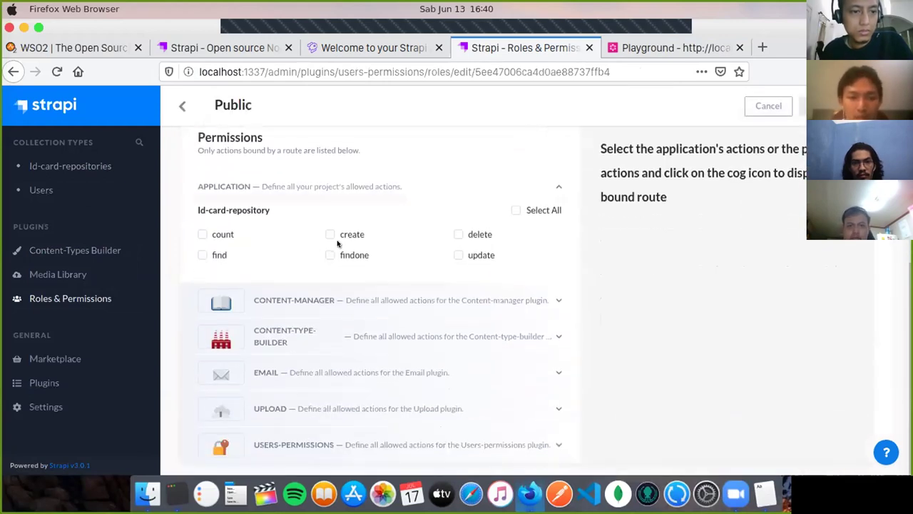
left_click(202, 255)
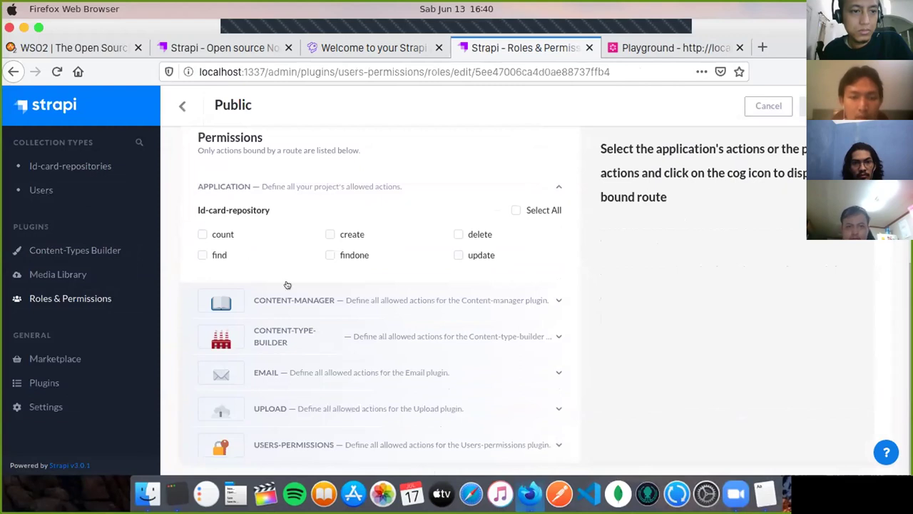
left_click(330, 256)
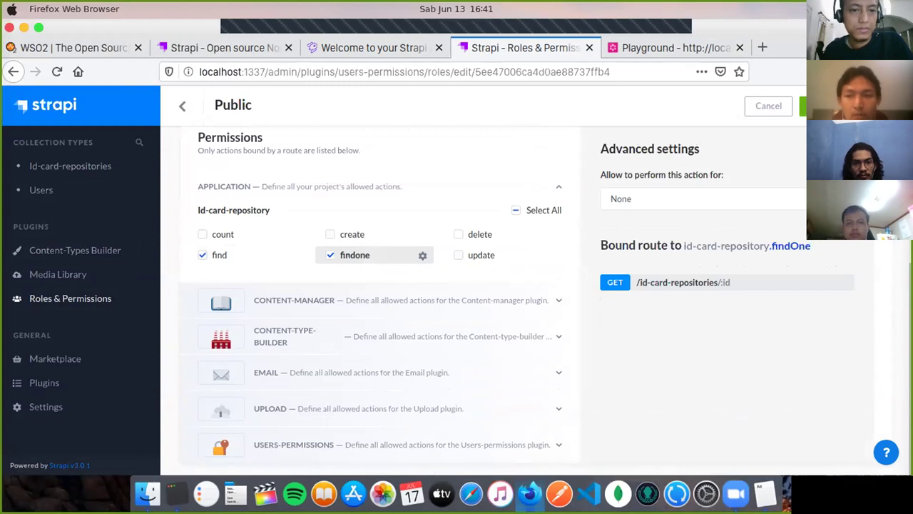
left_click(802, 106)
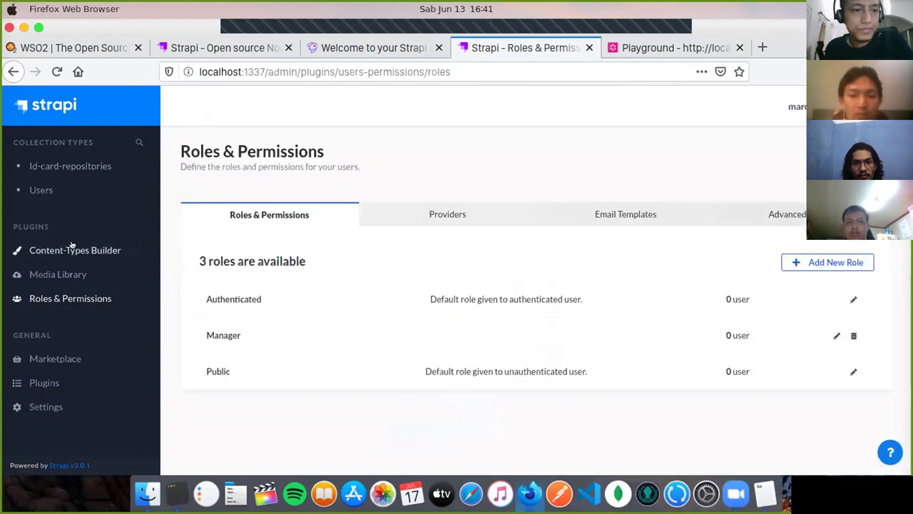
left_click(656, 50)
Step: Reload the Playground and rerun the query, then list Id-card-repository entries sorted by Name
left_click(57, 71)
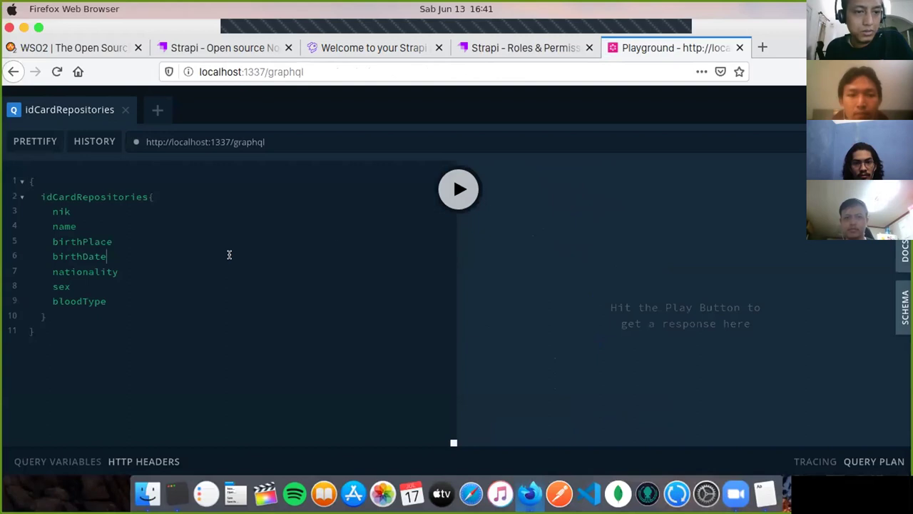
left_click(457, 188)
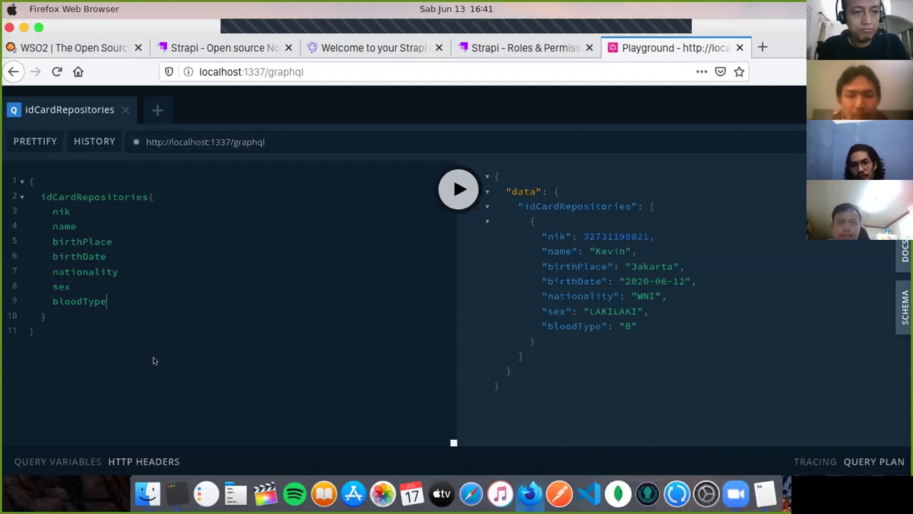
left_click(489, 49)
left_click(57, 167)
left_click(568, 254)
Step: Open the single entry's edit form to review it, then return to the Playground results
left_click(573, 245)
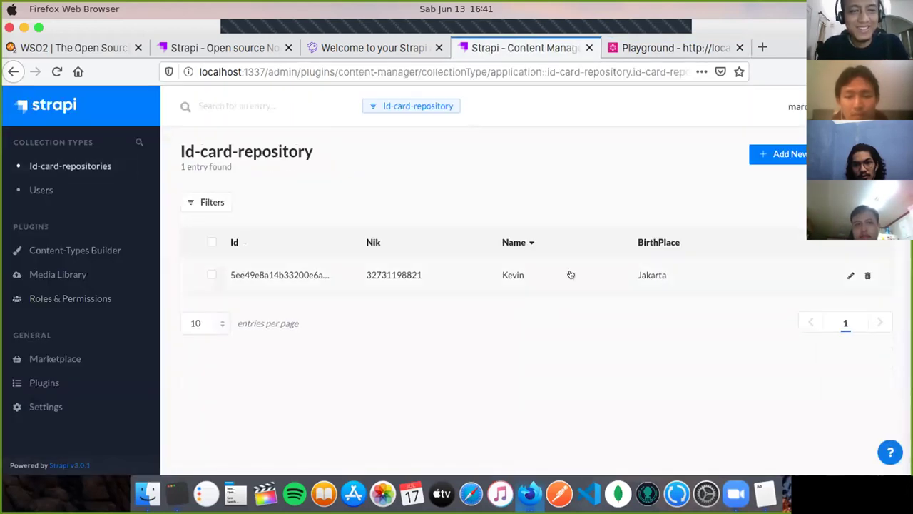
left_click(571, 275)
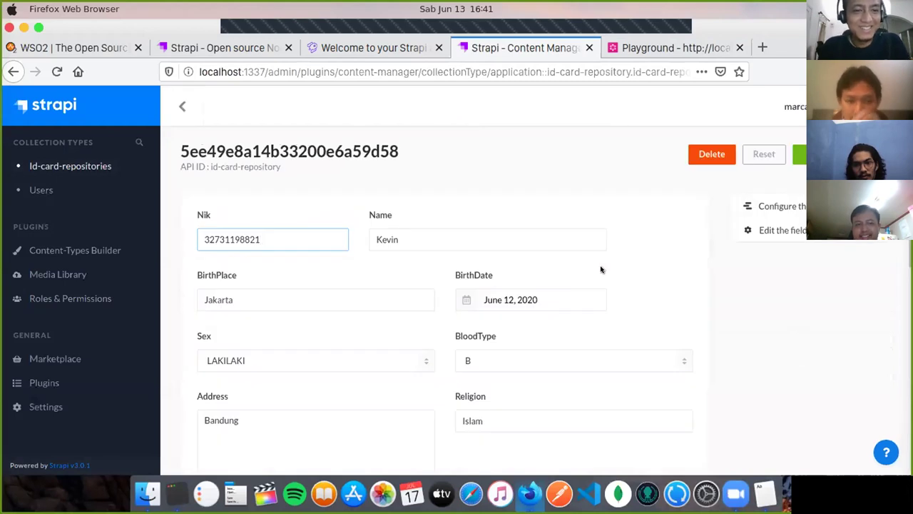
scroll(636, 283, "down", 2)
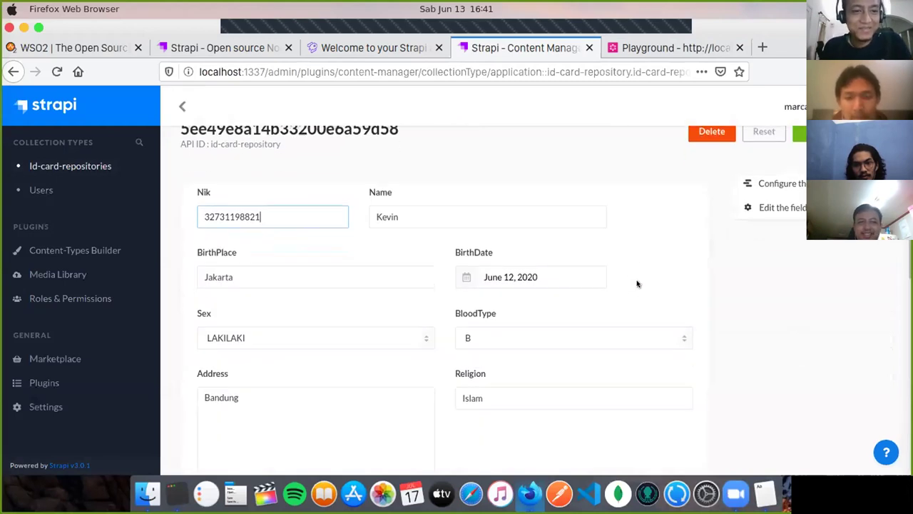
scroll(660, 275, "up", 2)
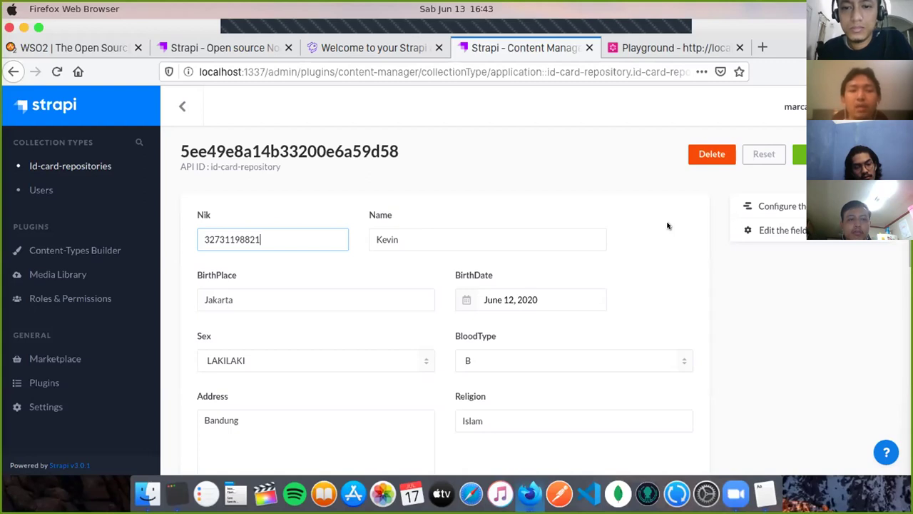
left_click(660, 48)
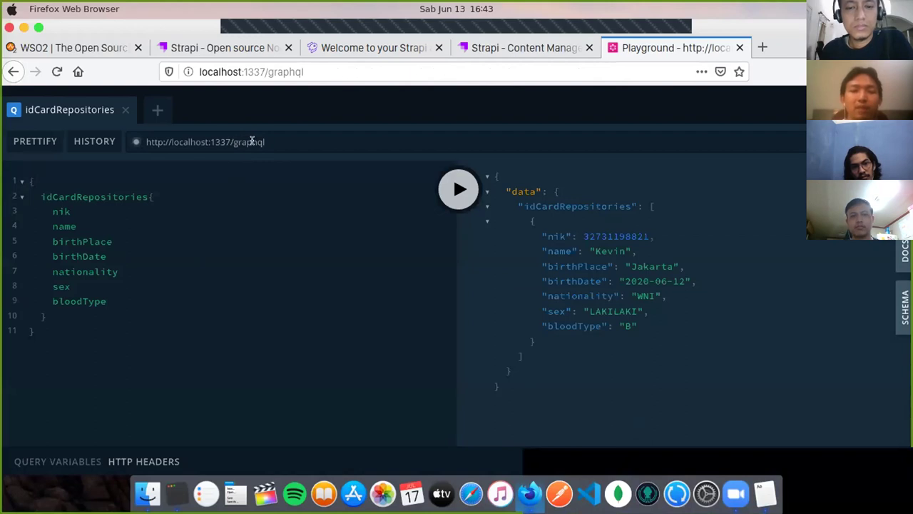
Step: Open Strapi's Marketplace and scroll to the uninstalled Documentation plugin card
left_click(521, 47)
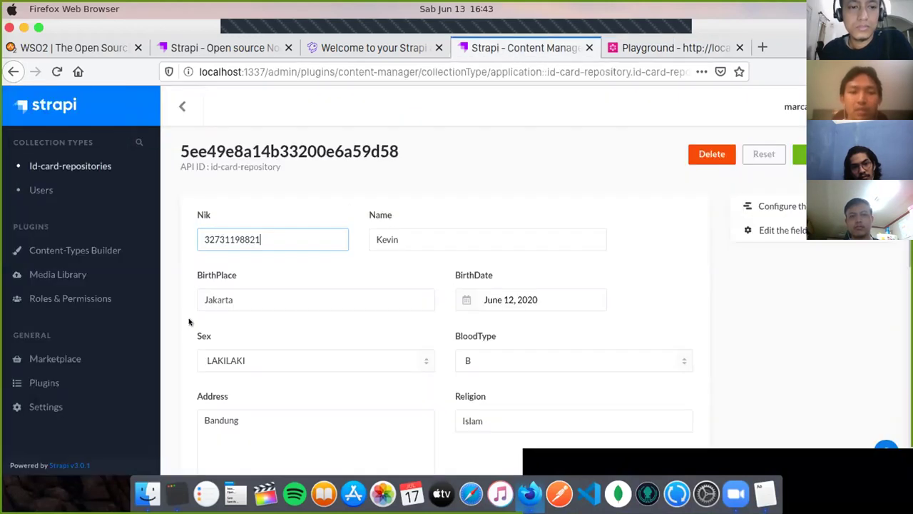
left_click(70, 360)
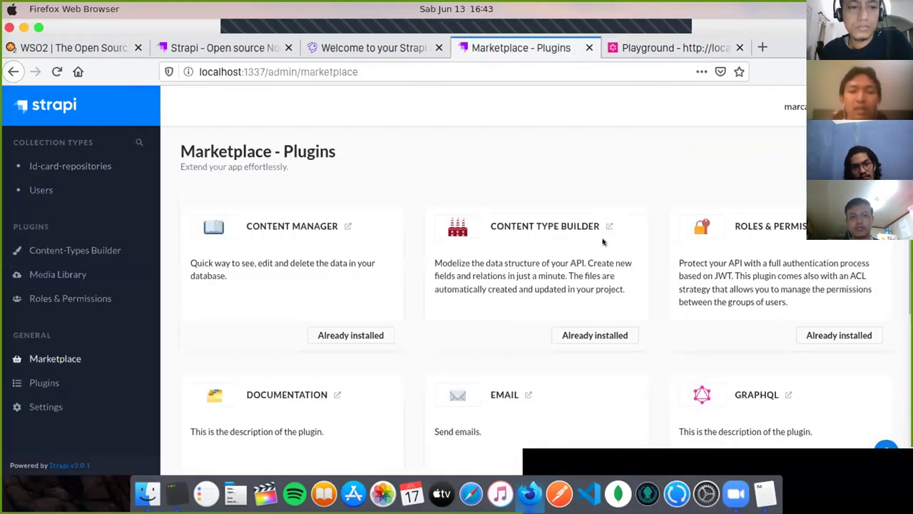
scroll(838, 296, "down", 5)
scroll(789, 320, "up", 3)
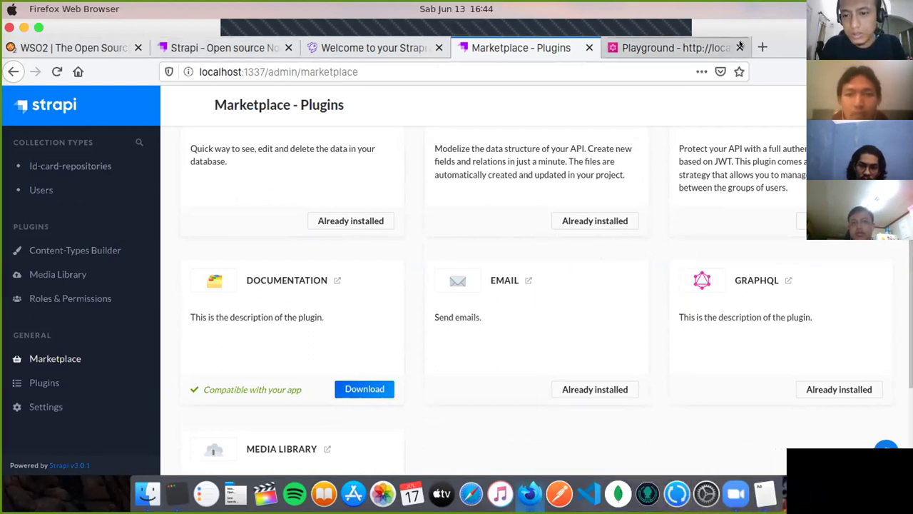
Step: In a new Firefox tab, search Google for 'Swagger Strapi'
left_click(761, 48)
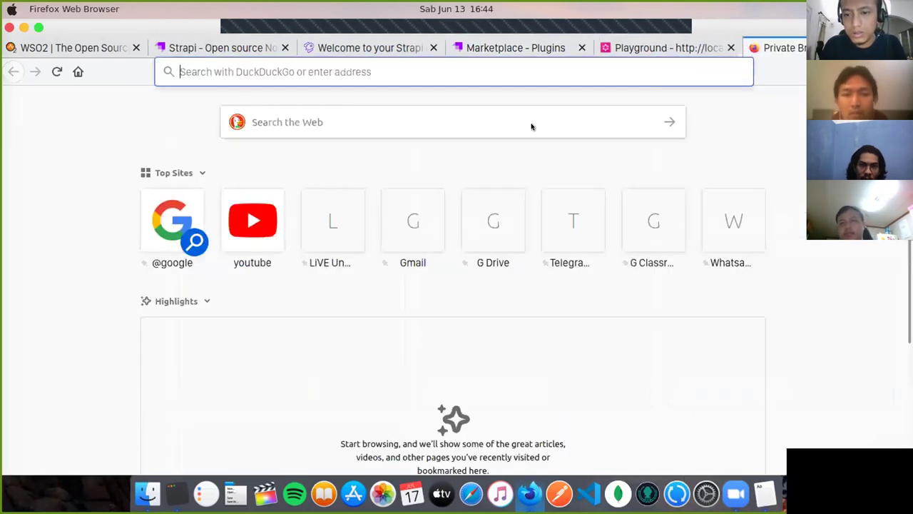
left_click(172, 221)
type("S")
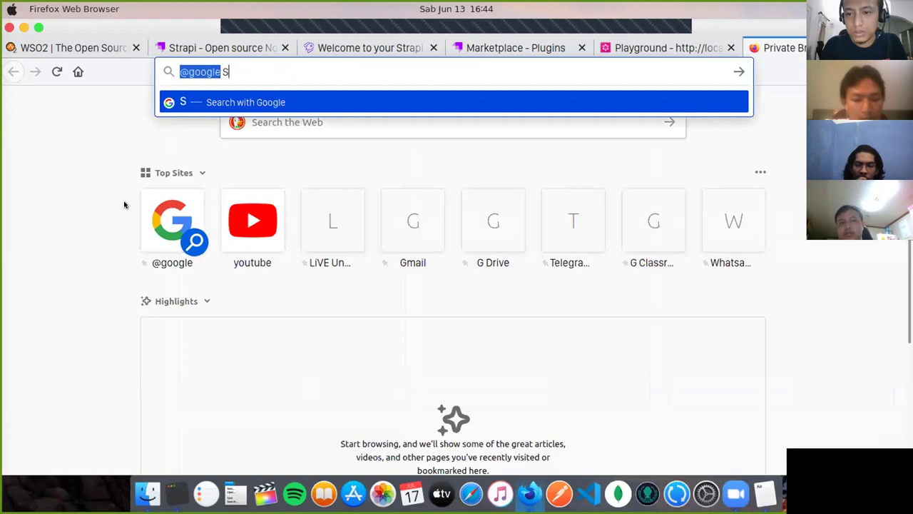
type("trapi")
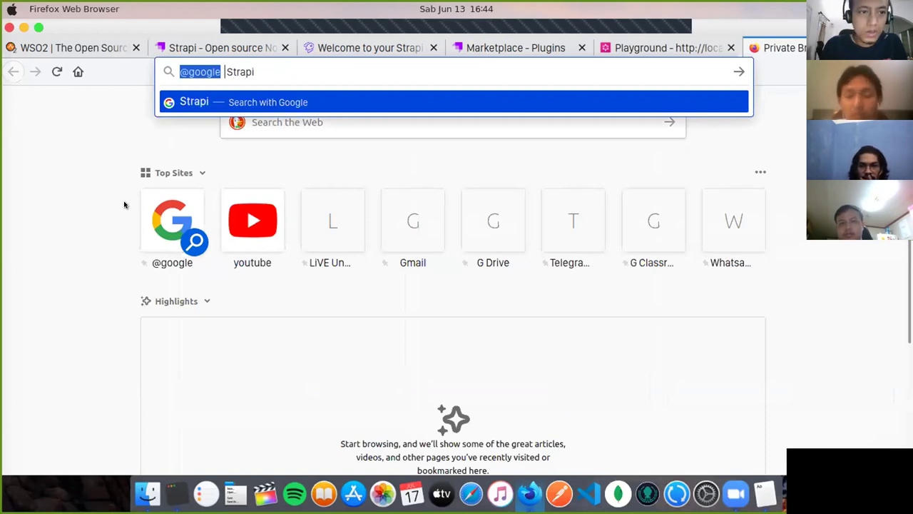
key("alt+Left")
type("Swa gger")
key("Return")
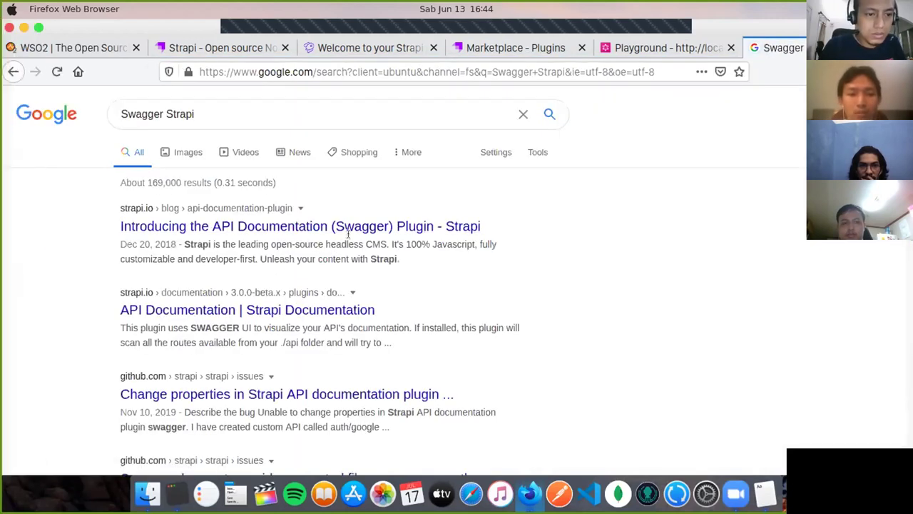
Step: Open the 'API Documentation | Strapi Documentation' result instead of the Strapi blog post
left_click(358, 227)
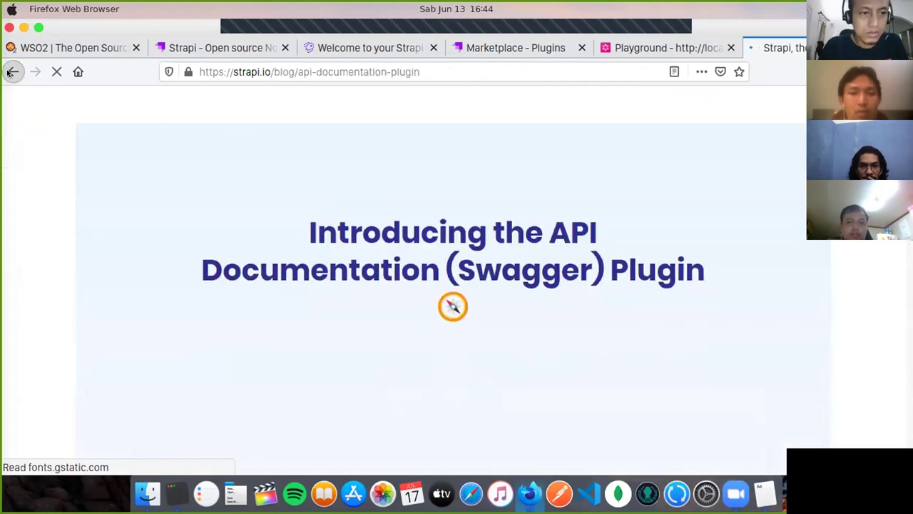
left_click(12, 72)
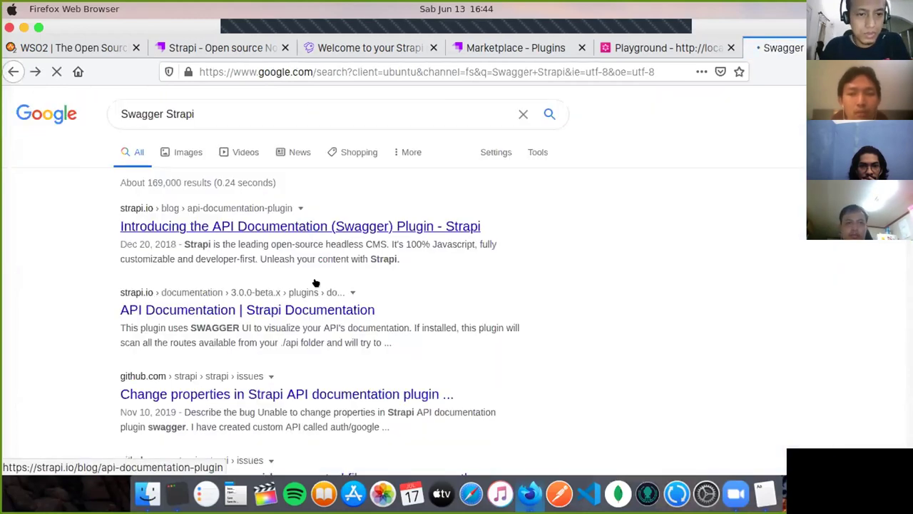
left_click(295, 310)
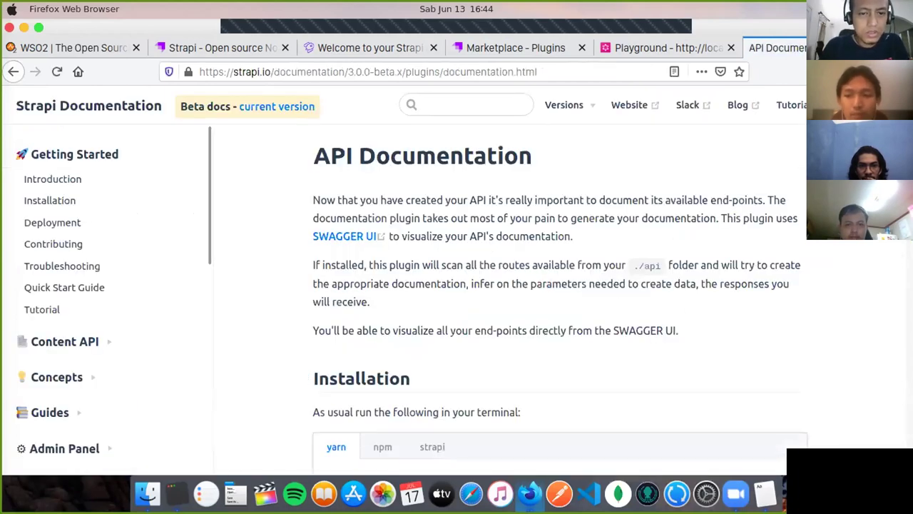
Step: Find and copy the 'yarn strapi install documentation' command from the plugin page
scroll(542, 243, "down", 1)
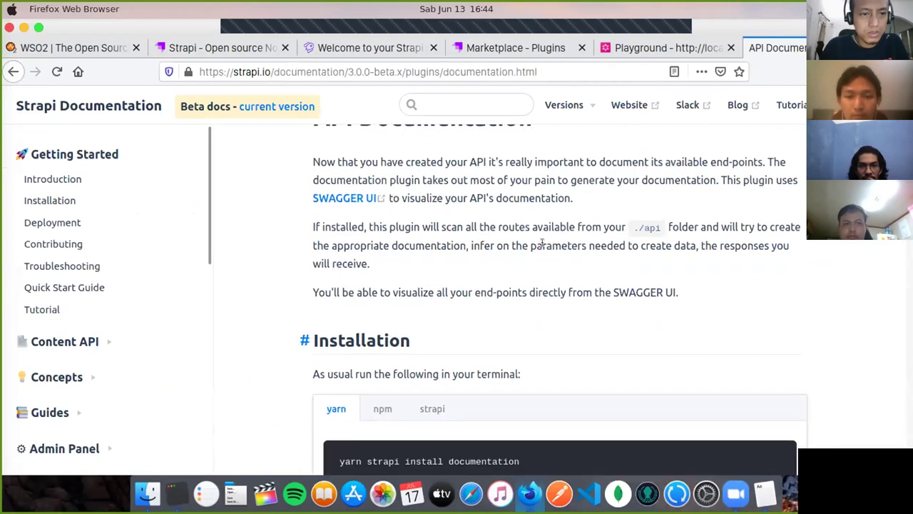
scroll(649, 240, "down", 2)
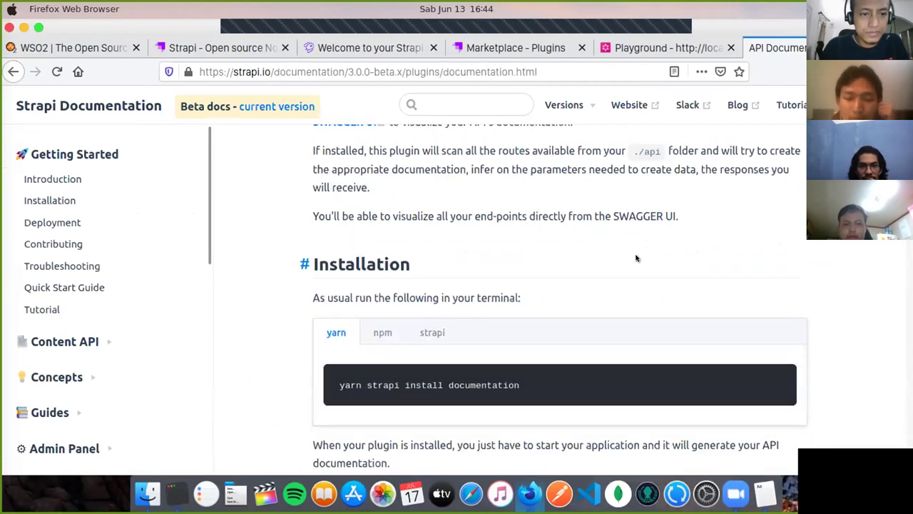
scroll(637, 258, "down", 2)
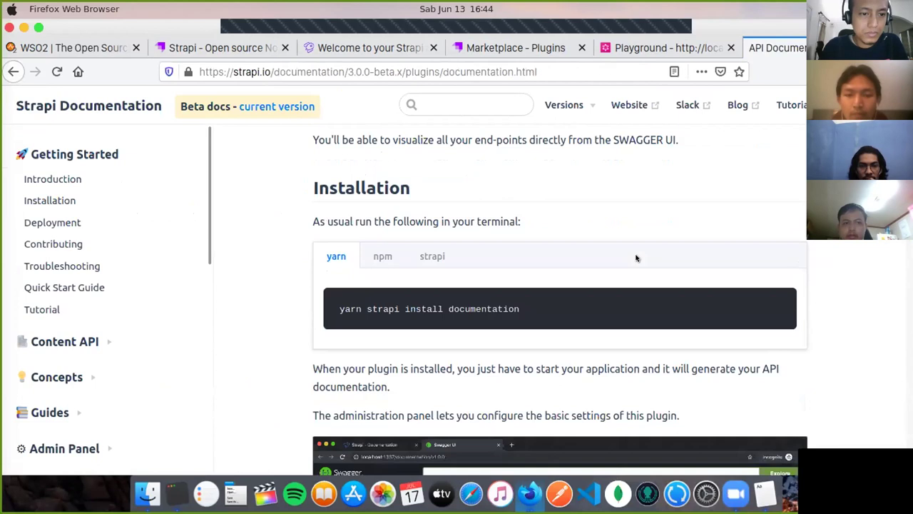
scroll(637, 259, "down", 3)
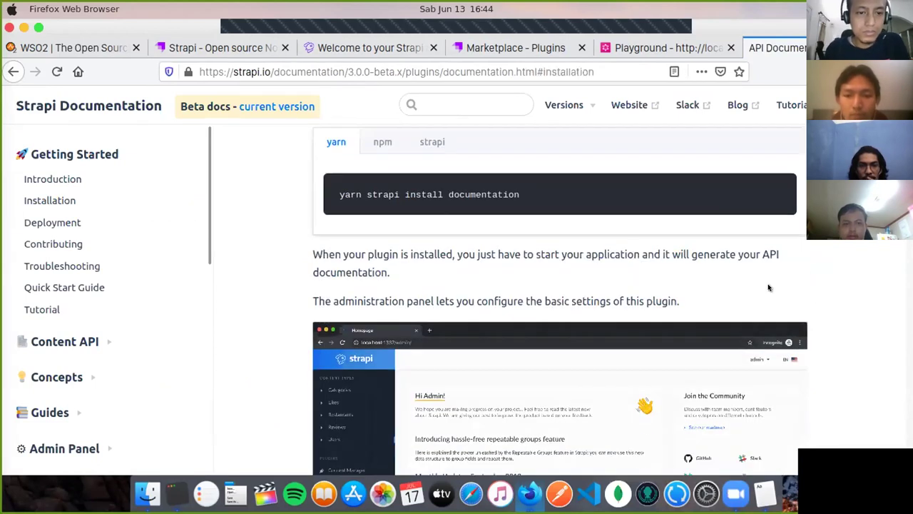
scroll(763, 287, "down", 4)
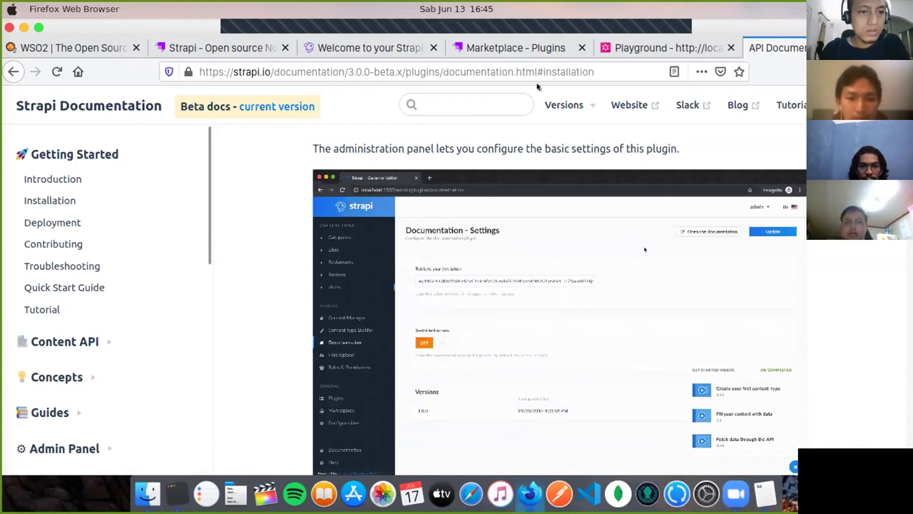
scroll(566, 202, "up", 1)
scroll(563, 214, "up", 5)
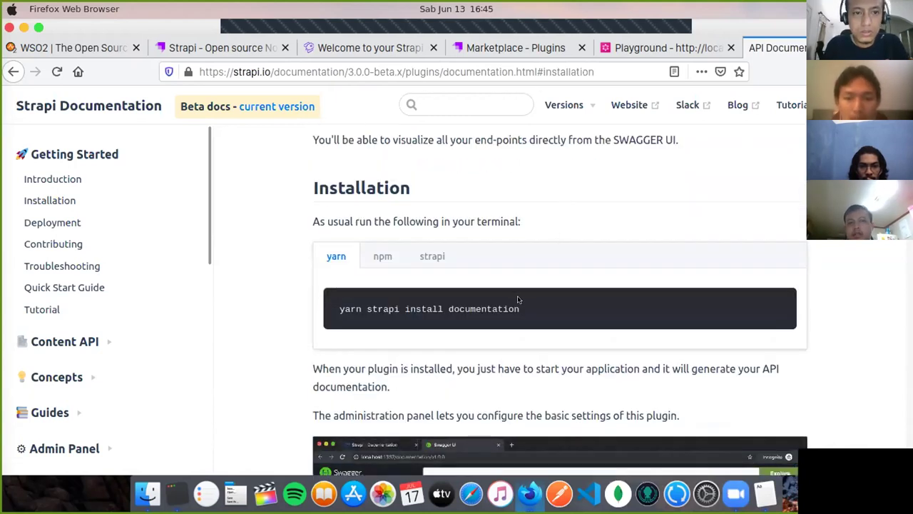
left_click_drag(518, 308, 339, 309)
key("super+c")
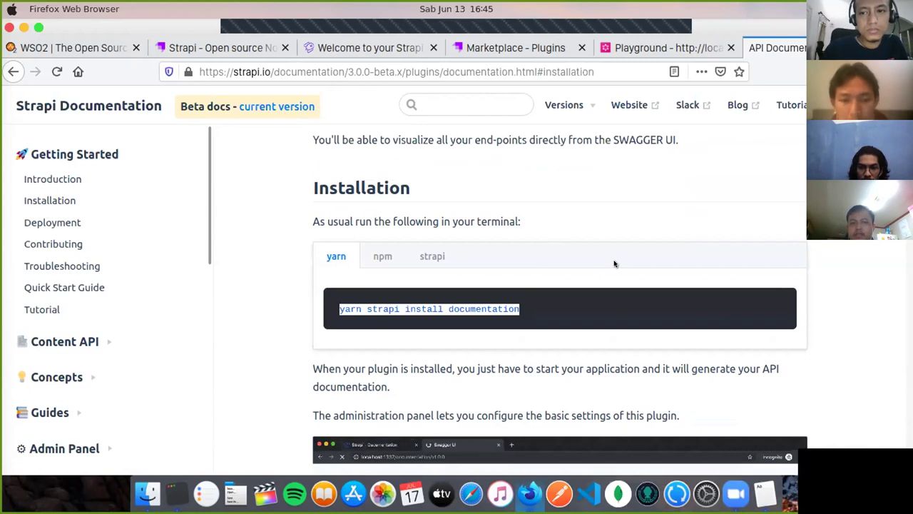
left_click(628, 236)
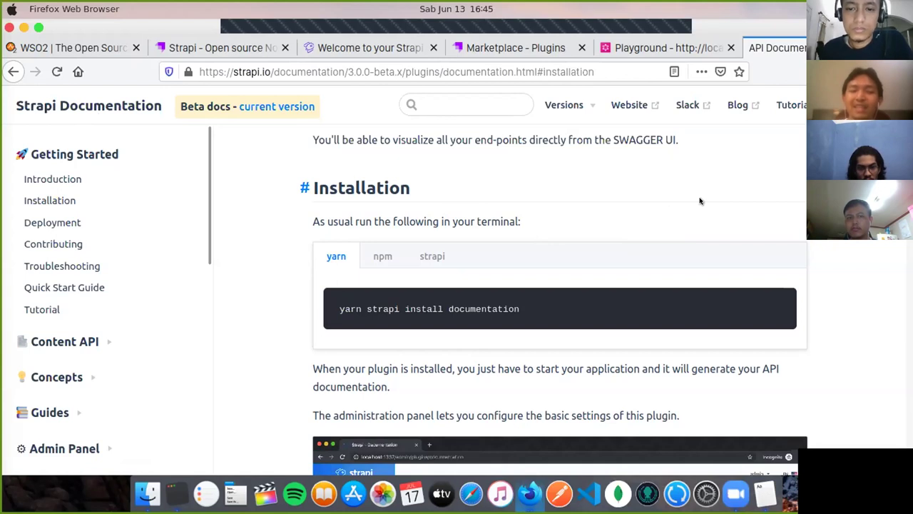
Step: Run 'yarn strapi install documentation' in a new Terminal tab in the id-card-repository project
scroll(699, 204, "down", 8)
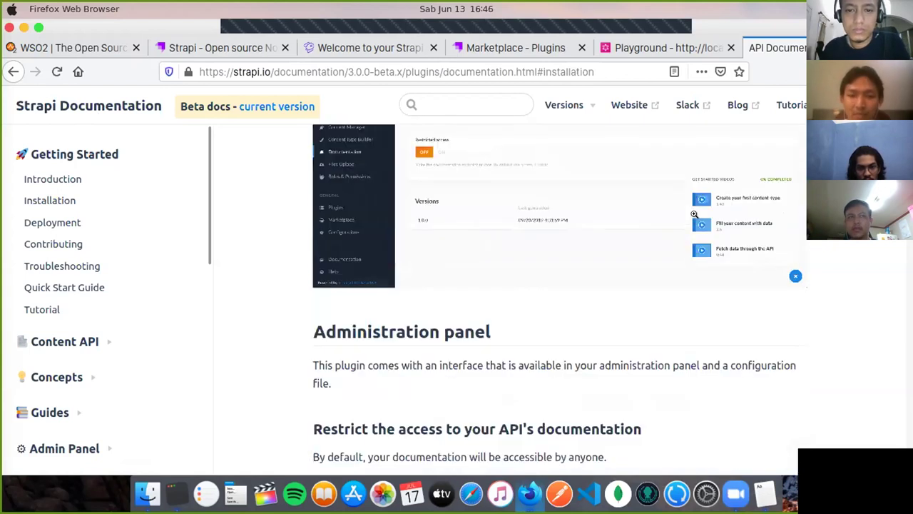
scroll(696, 217, "down", 5)
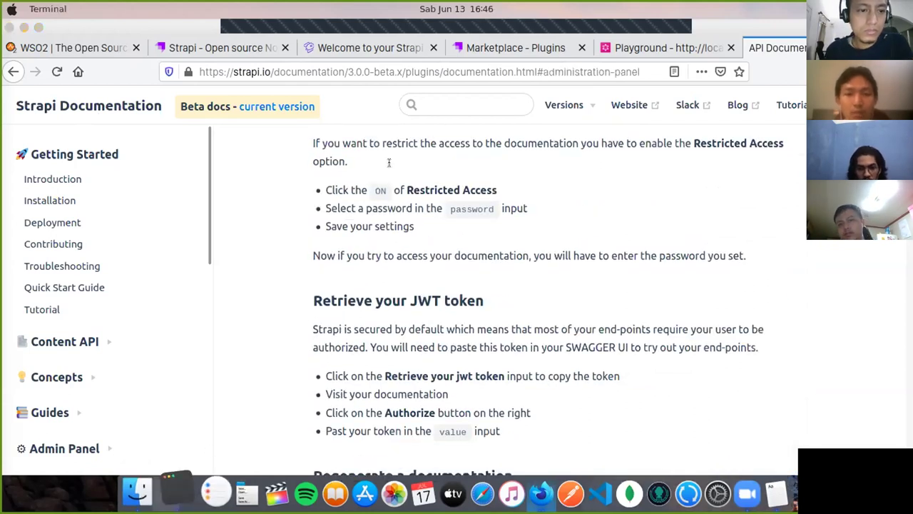
key("super+t")
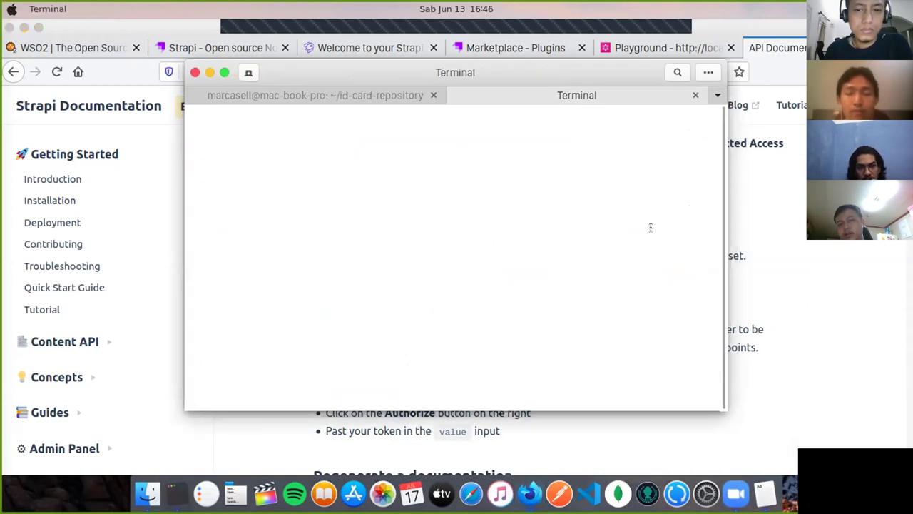
key("super+v")
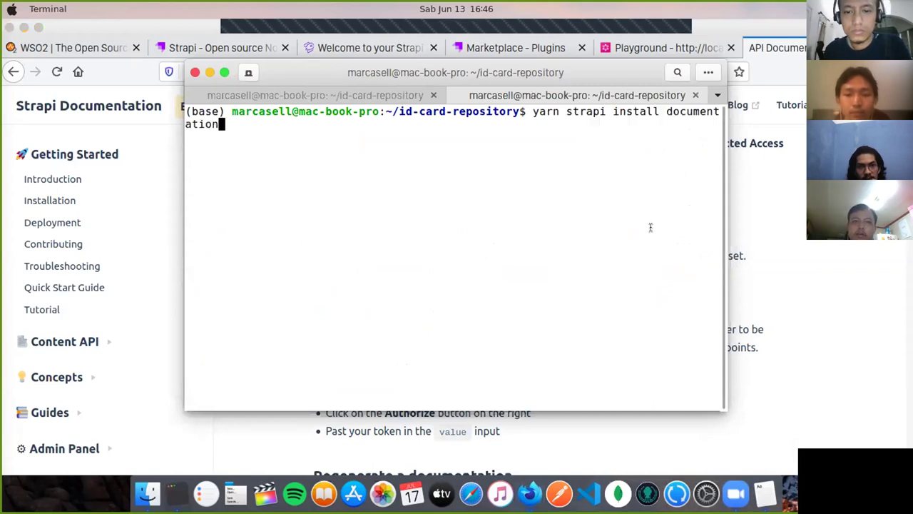
key("Return")
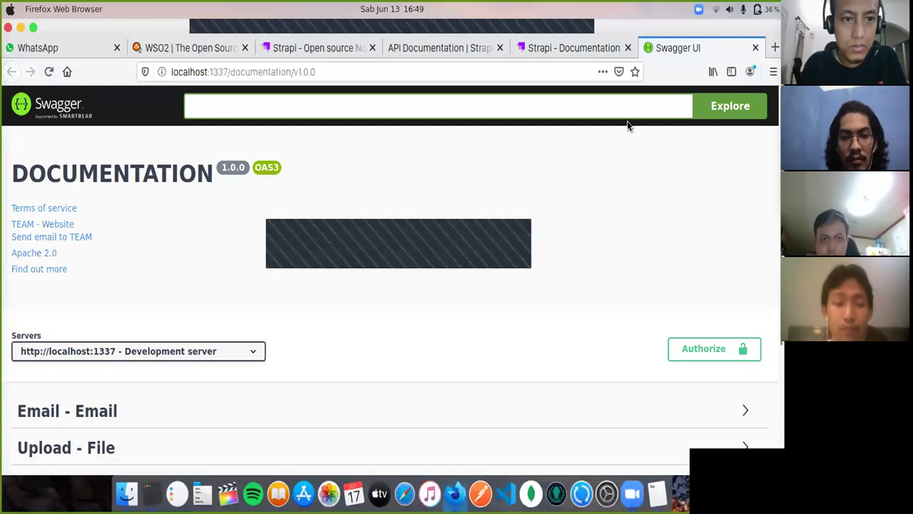
Step: Expand Id-card-repository in Swagger UI to show its GET, POST, count and GET/PUT/DELETE {id} endpoints
scroll(580, 207, "down", 1)
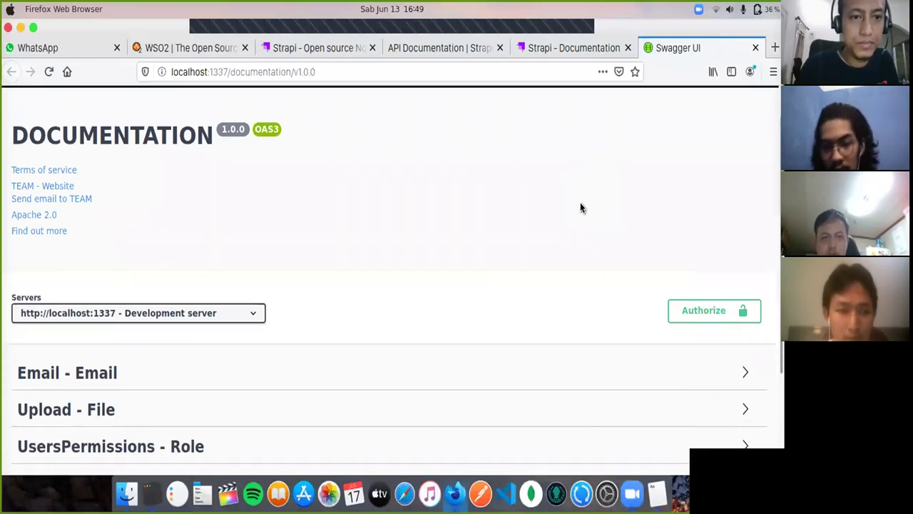
scroll(581, 207, "down", 1)
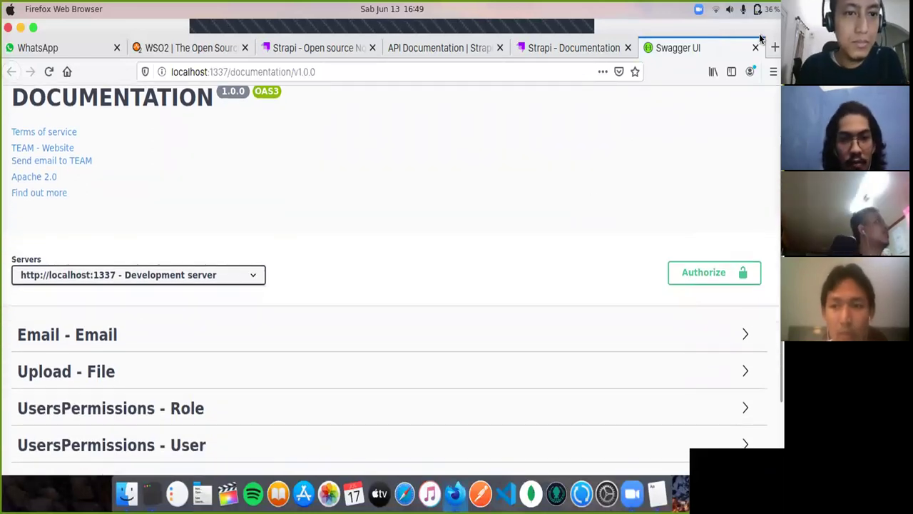
left_click(757, 9)
left_click(758, 9)
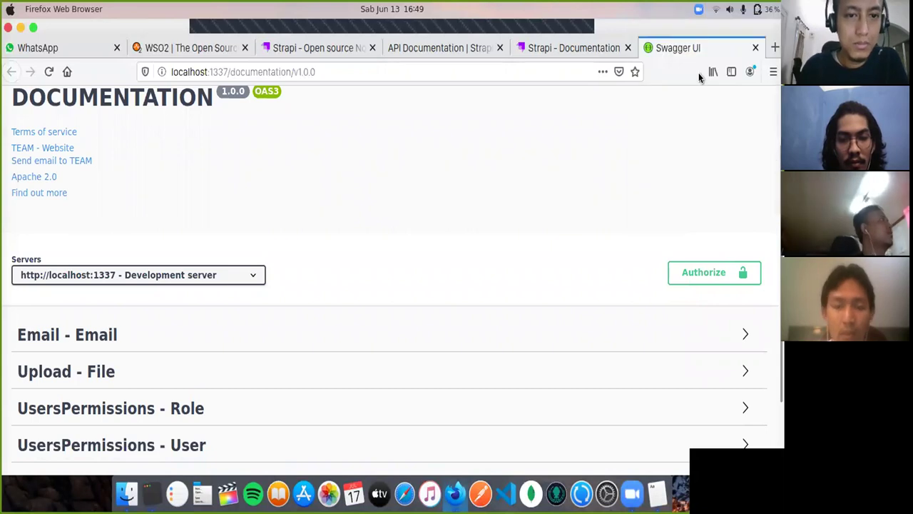
scroll(510, 246, "down", 3)
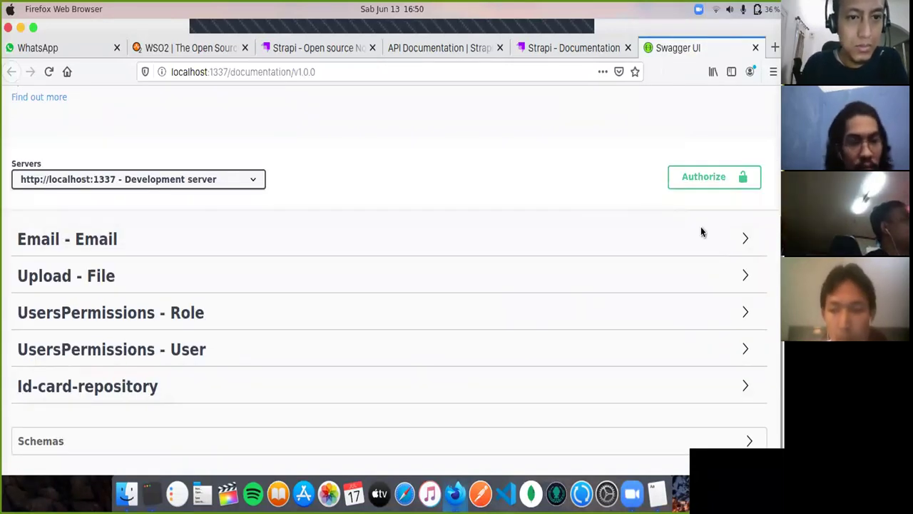
left_click(744, 386)
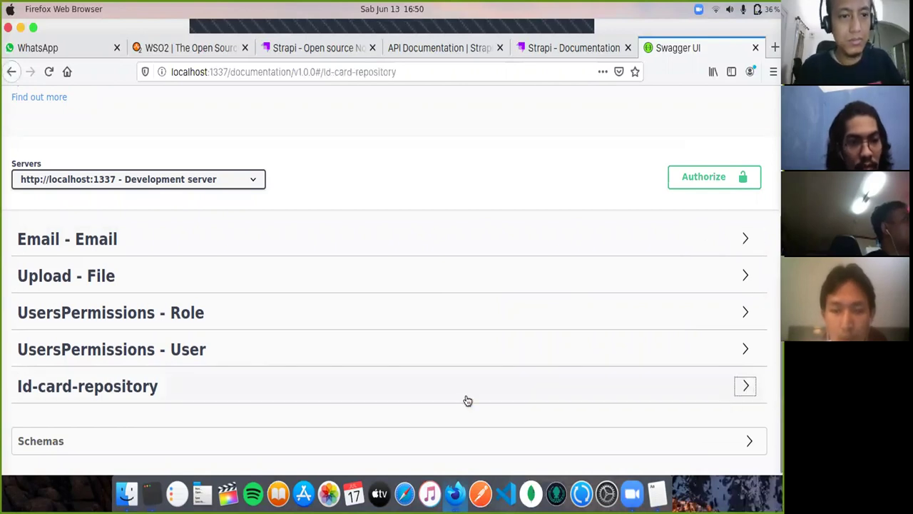
scroll(465, 328, "down", 3)
scroll(465, 317, "down", 2)
scroll(465, 317, "down", 2)
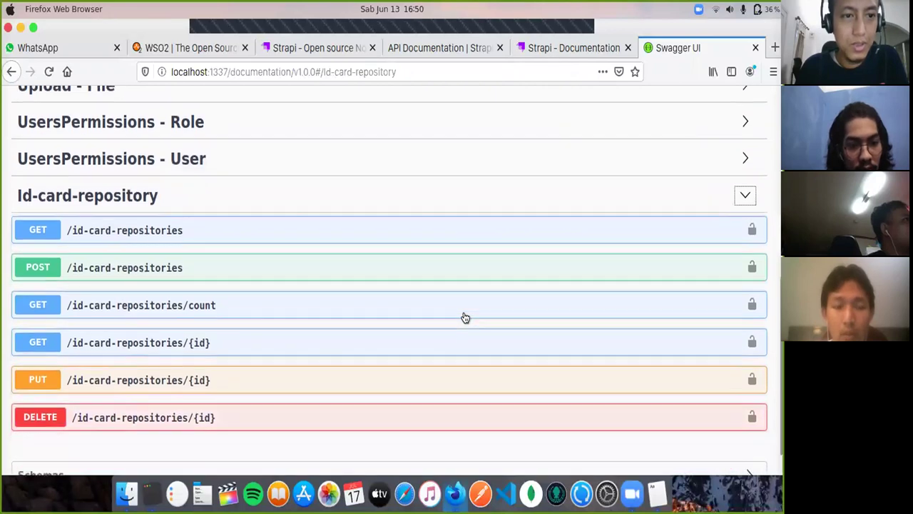
scroll(465, 318, "down", 2)
scroll(464, 316, "up", 2)
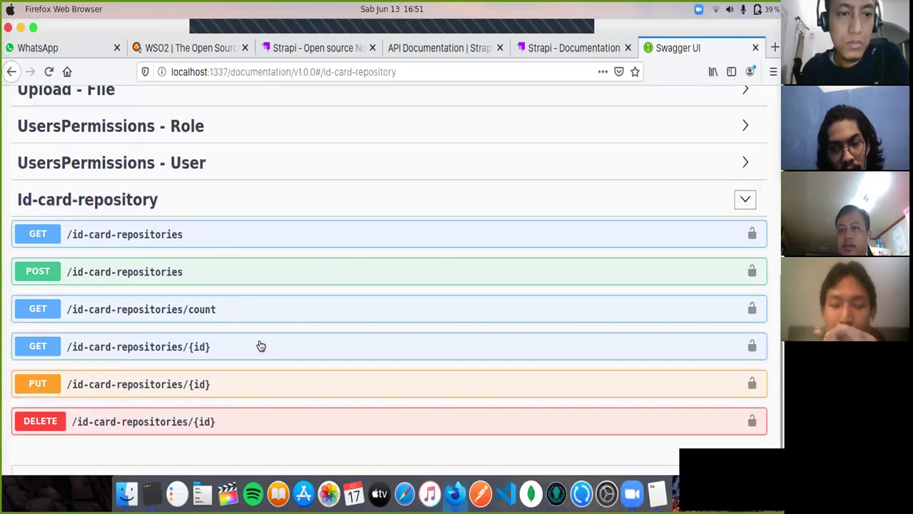
Step: Return to the Google results tab and replace the query with 'strapi sandbox'
left_click(527, 48)
left_click(469, 49)
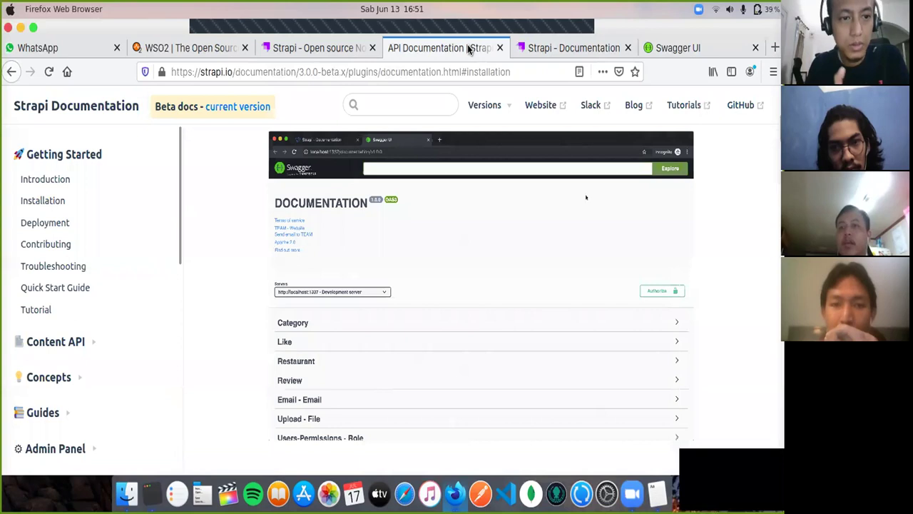
left_click(311, 50)
left_click(11, 71)
type("ndbox")
key("Return")
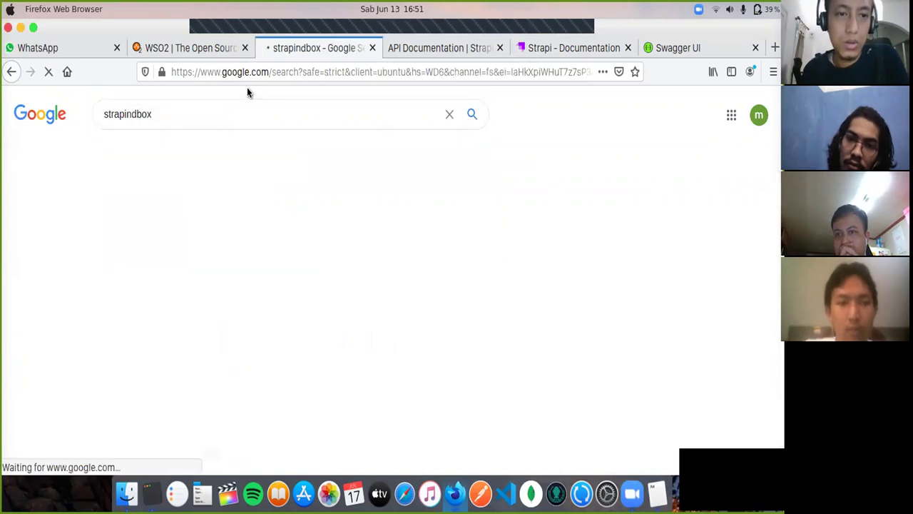
double_click(244, 113)
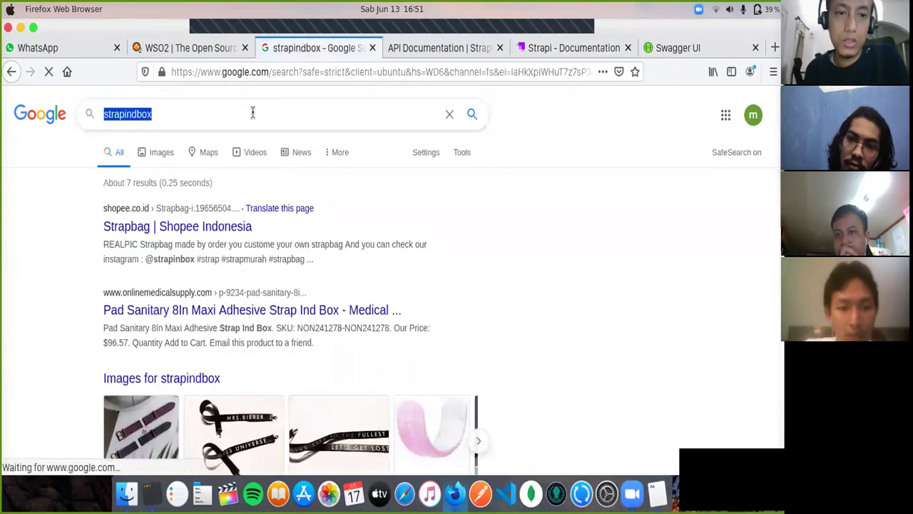
type("strapi sandbox")
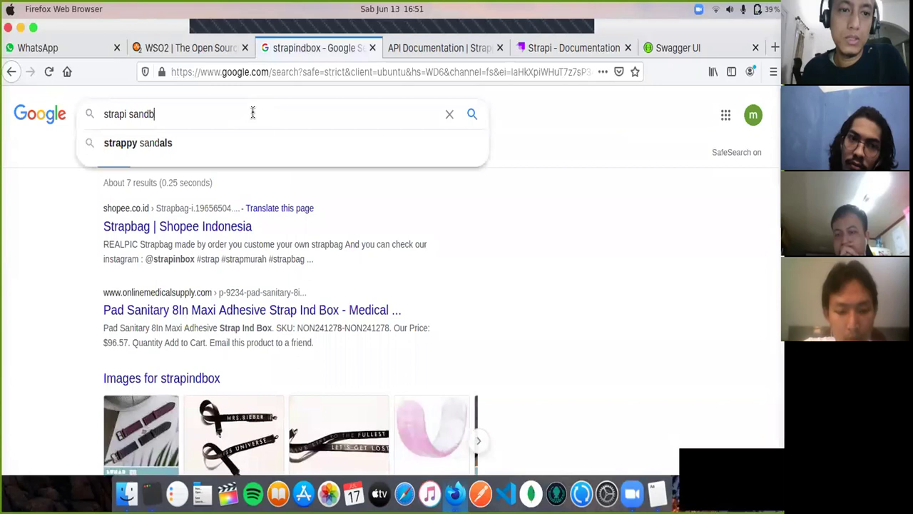
key("Return")
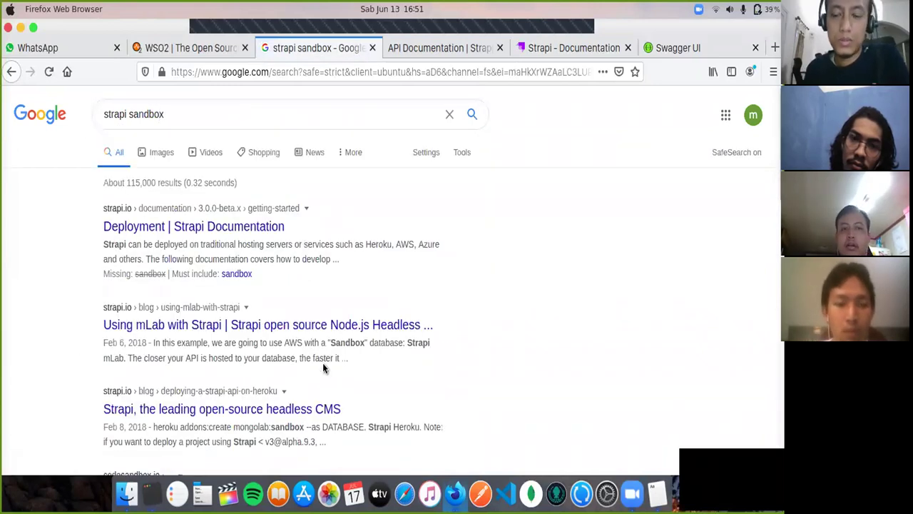
scroll(519, 356, "down", 1)
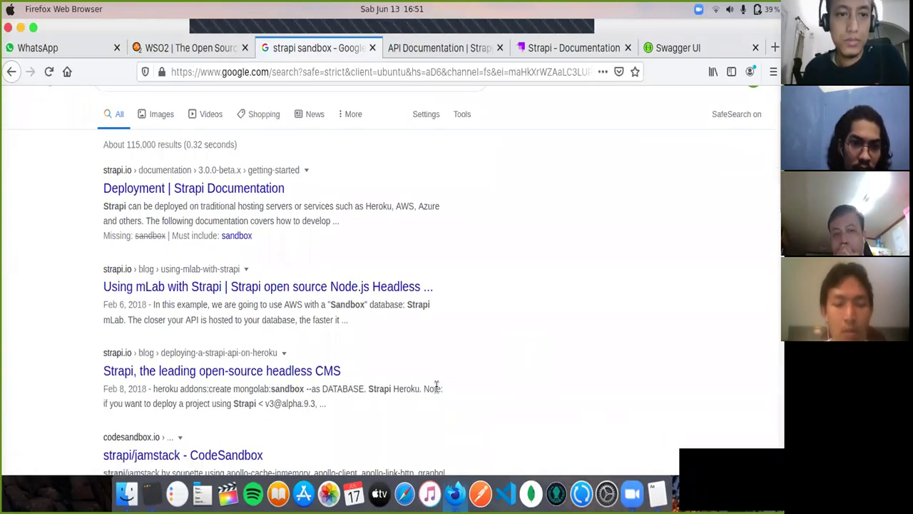
scroll(521, 335, "up", 1)
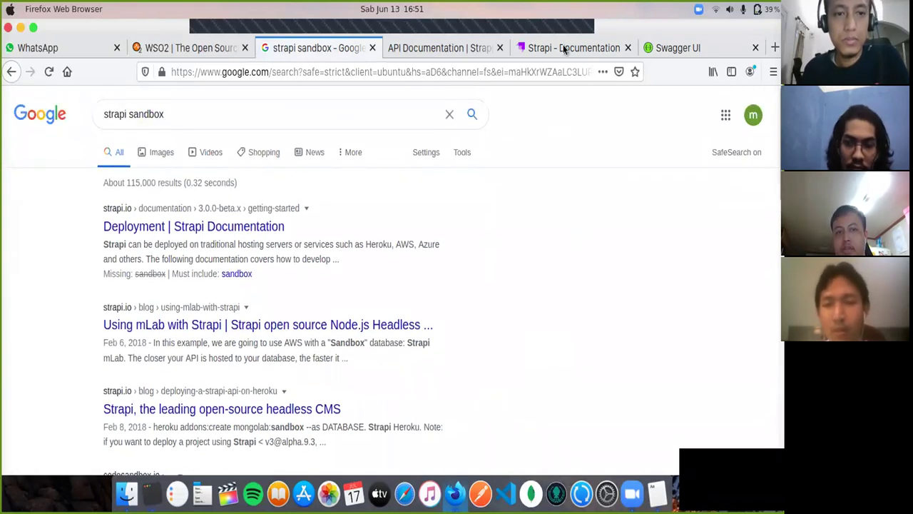
Step: Expand GET /id-card-repositories/{id} in Swagger UI and review its id parameter and 200 response
left_click(678, 47)
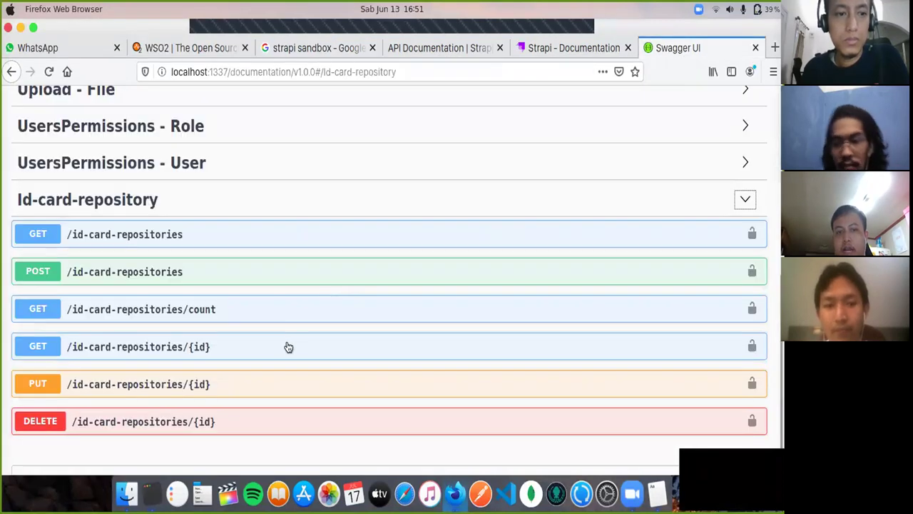
left_click(287, 347)
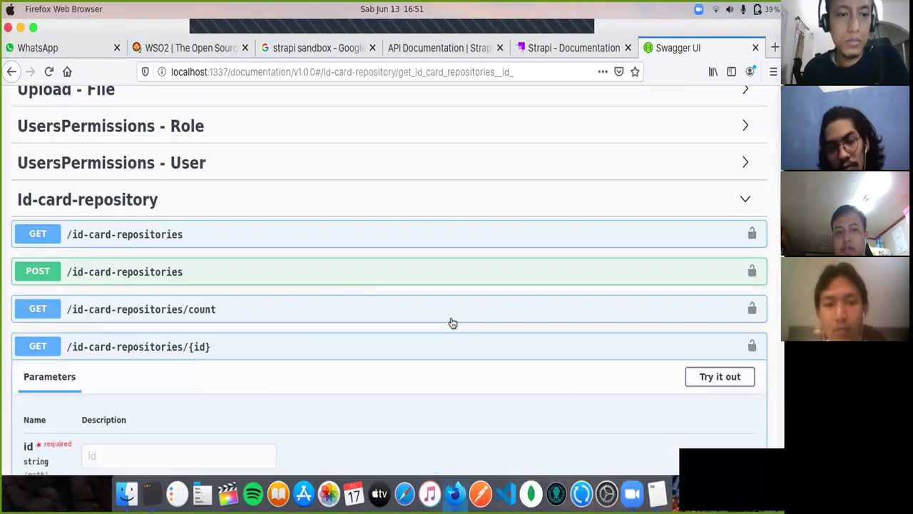
scroll(453, 322, "down", 3)
scroll(455, 320, "down", 5)
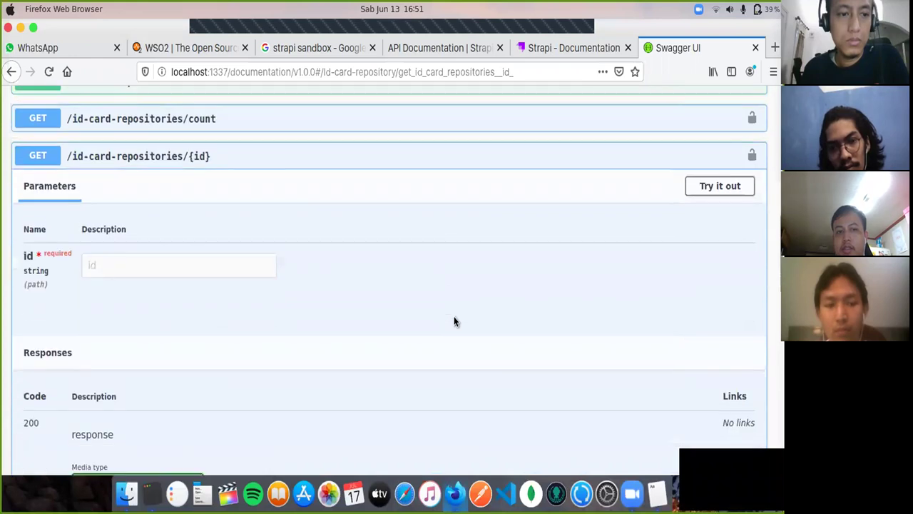
scroll(453, 321, "down", 3)
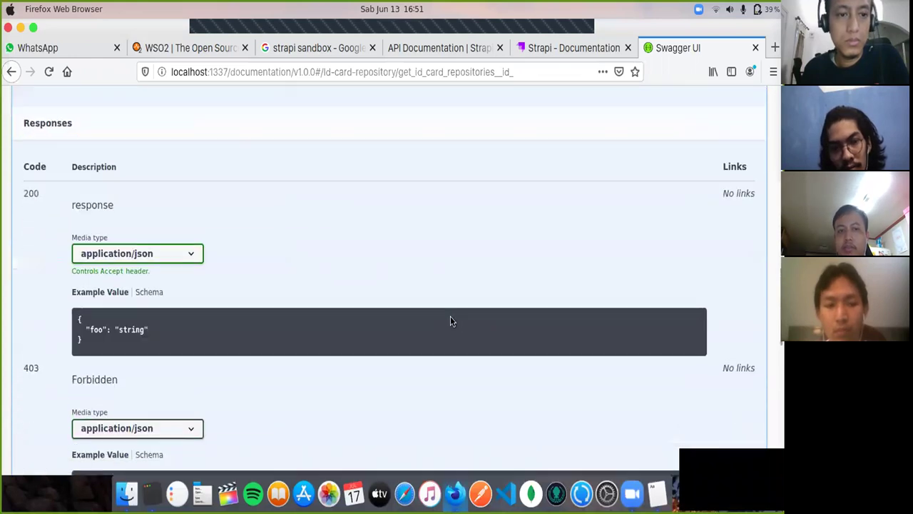
scroll(450, 321, "down", 8)
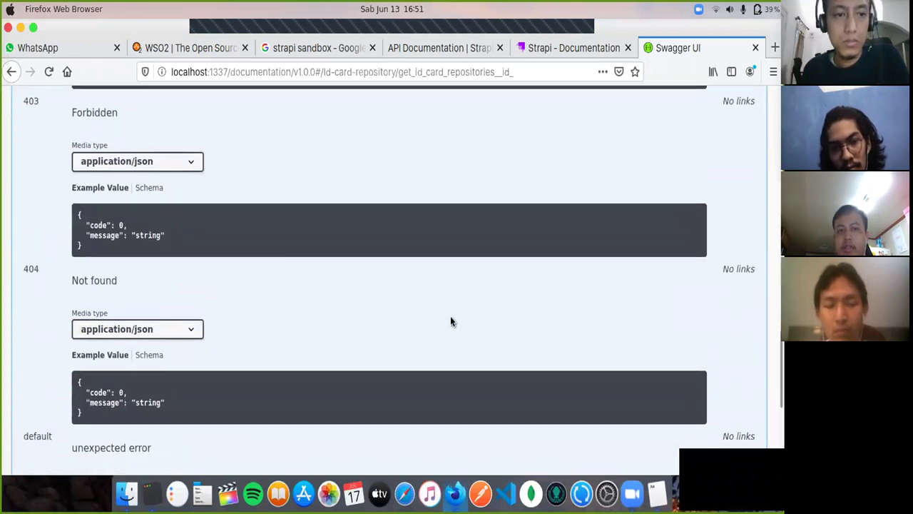
scroll(451, 322, "down", 2)
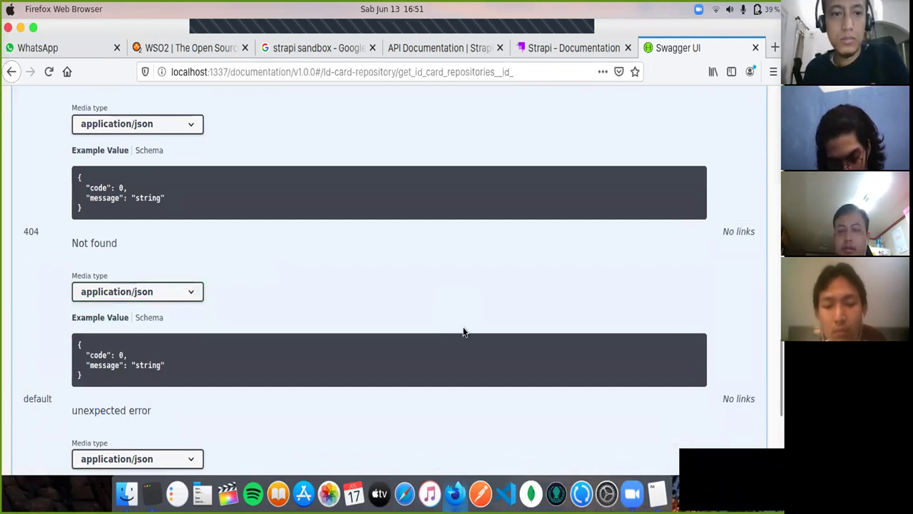
scroll(463, 332, "down", 1)
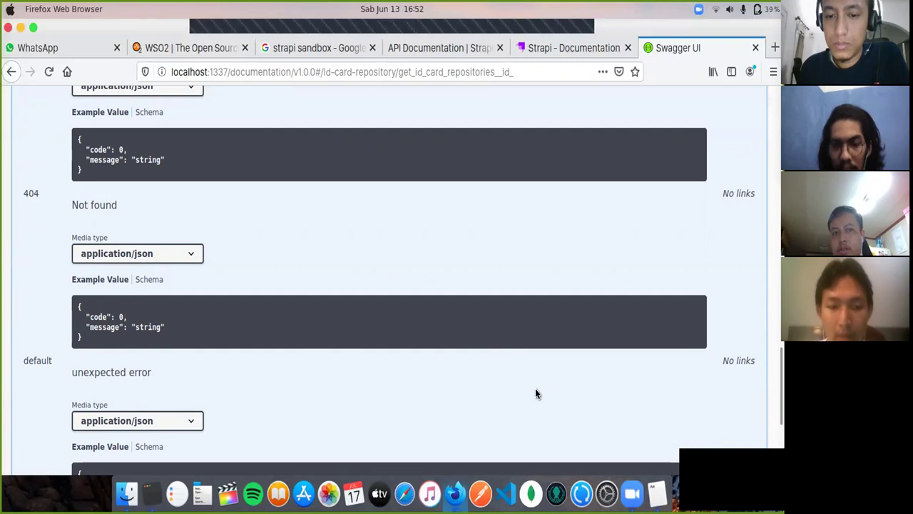
scroll(535, 393, "down", 1)
scroll(536, 393, "up", 15)
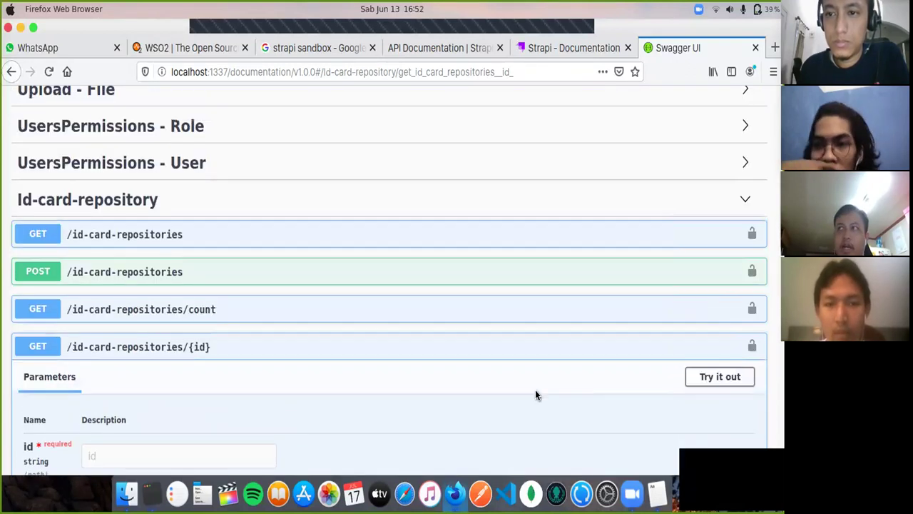
scroll(536, 394, "down", 3)
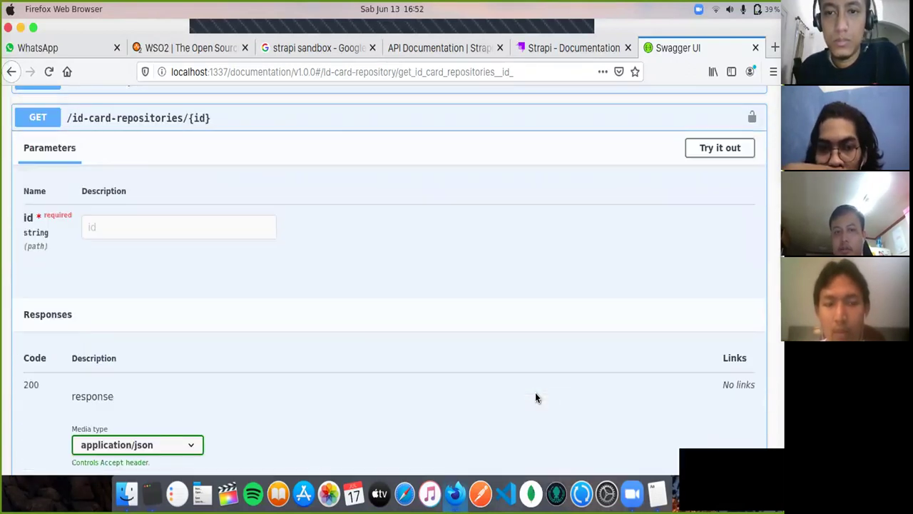
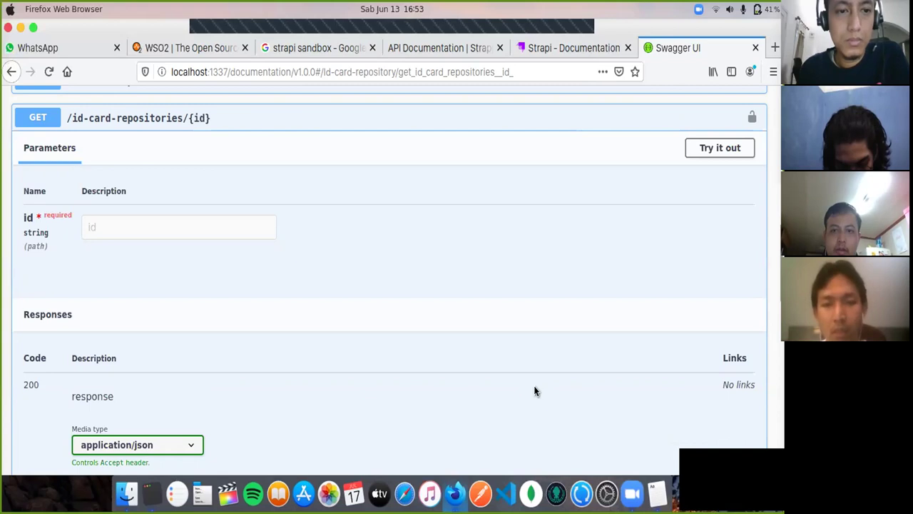
Step: Scroll through the 200/403/404 responses of GET /id-card-repositories/{id}, then switch to VS Code
scroll(536, 385, "down", 3)
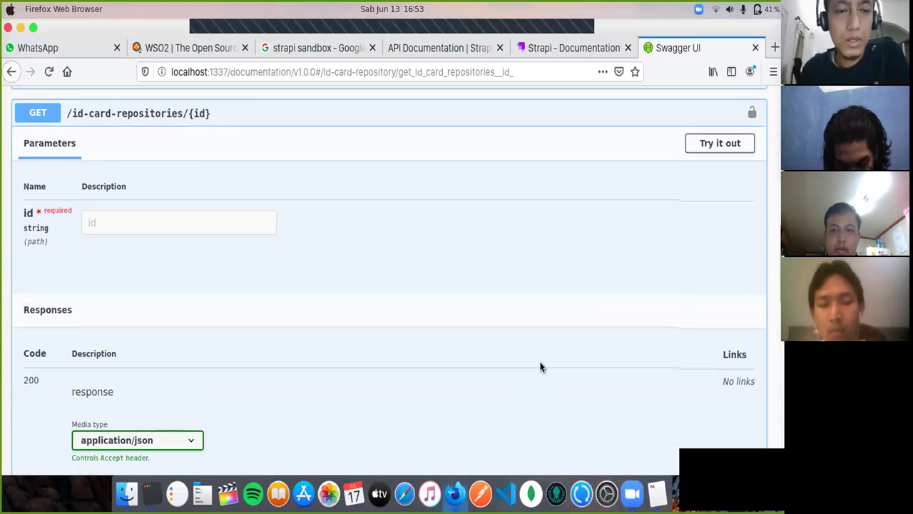
scroll(540, 367, "down", 4)
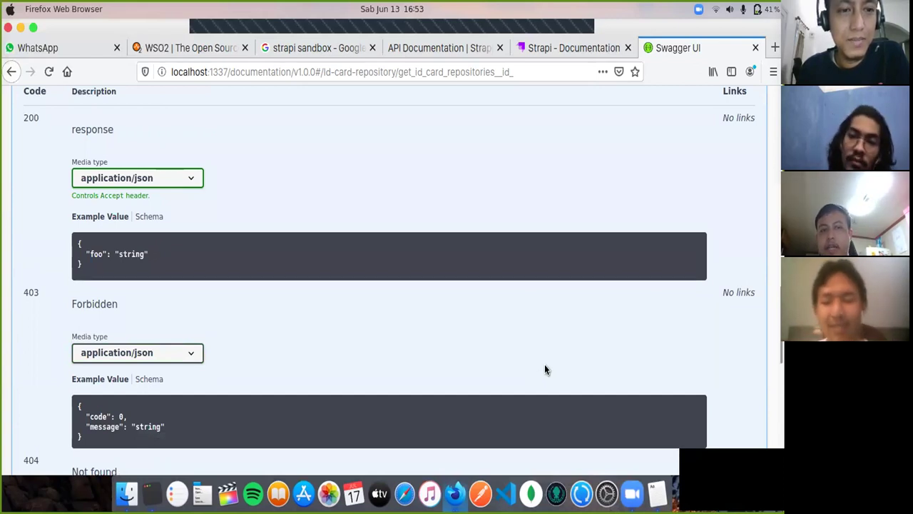
scroll(546, 369, "up", 3)
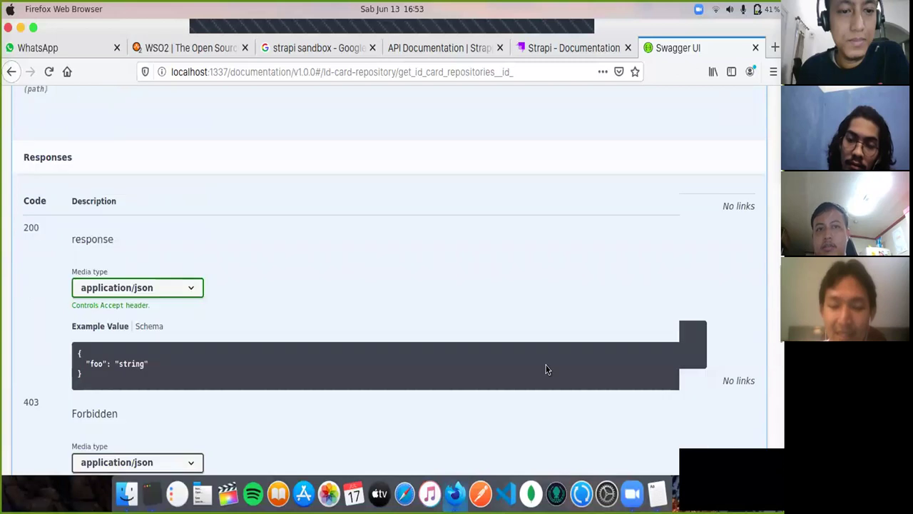
scroll(545, 369, "up", 3)
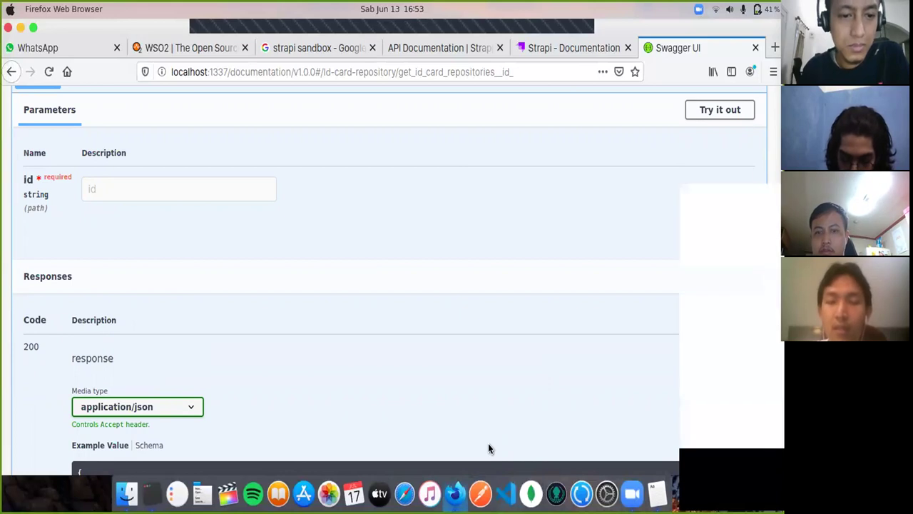
key("super+Tab")
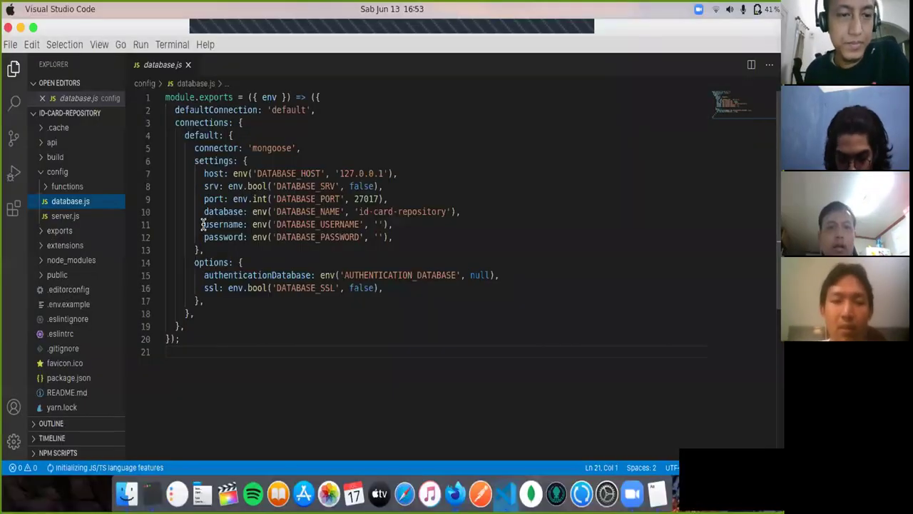
Step: Highlight the username/password lines and the 'mongoose' connector in database.js, then bring Terminal forward
left_click_drag(204, 224, 393, 236)
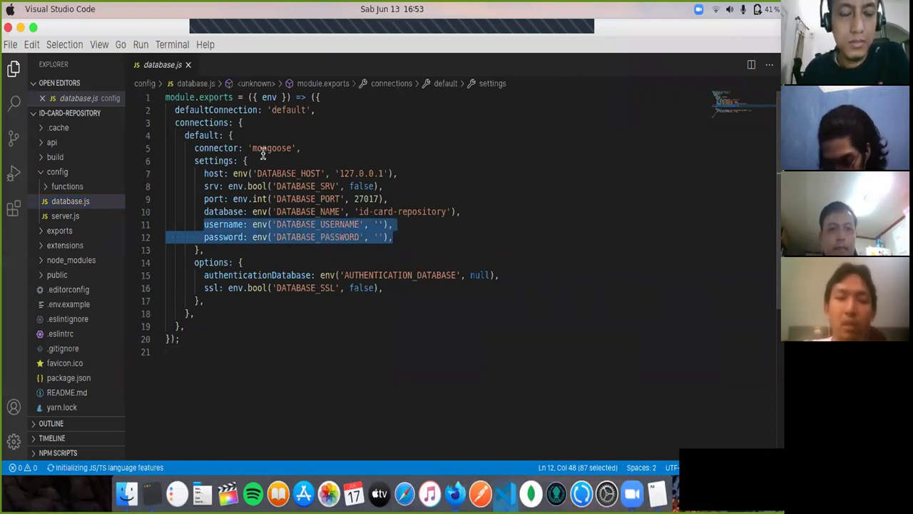
left_click_drag(252, 147, 293, 150)
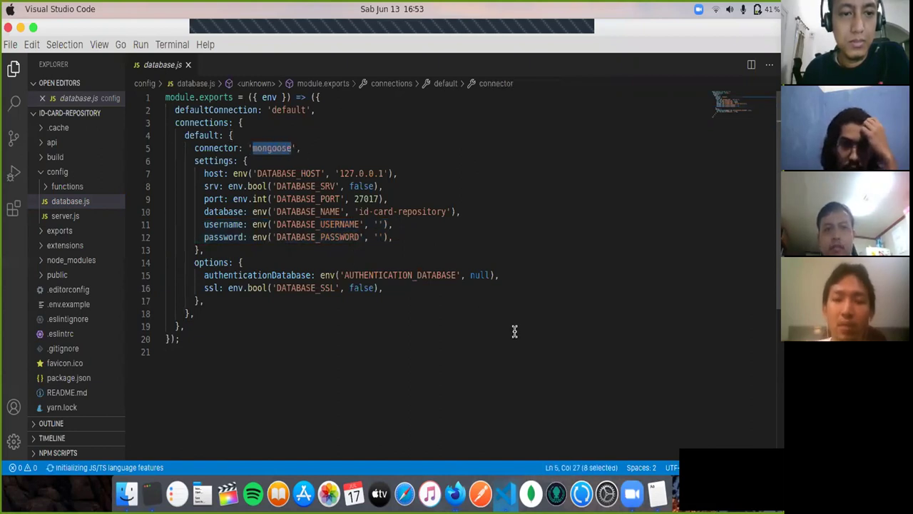
left_click(149, 491)
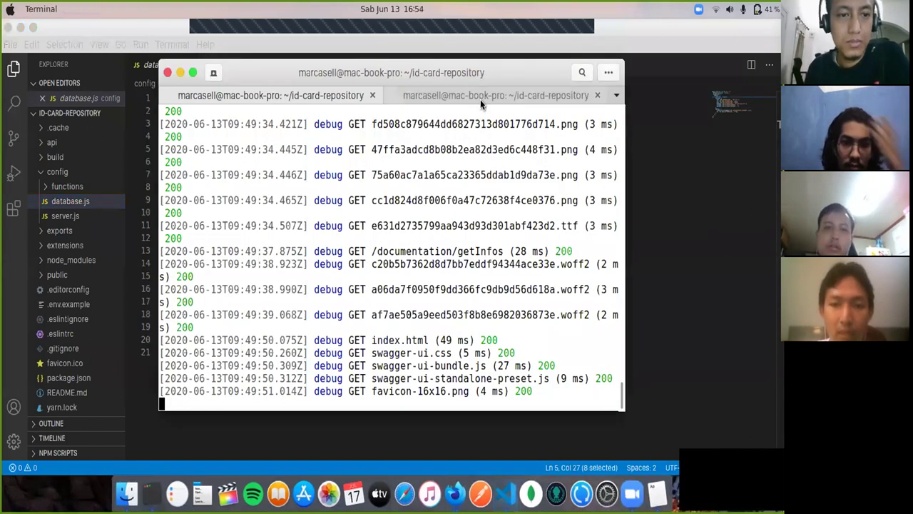
Step: In the second Terminal session, run cd and then service mongod status
left_click(481, 99)
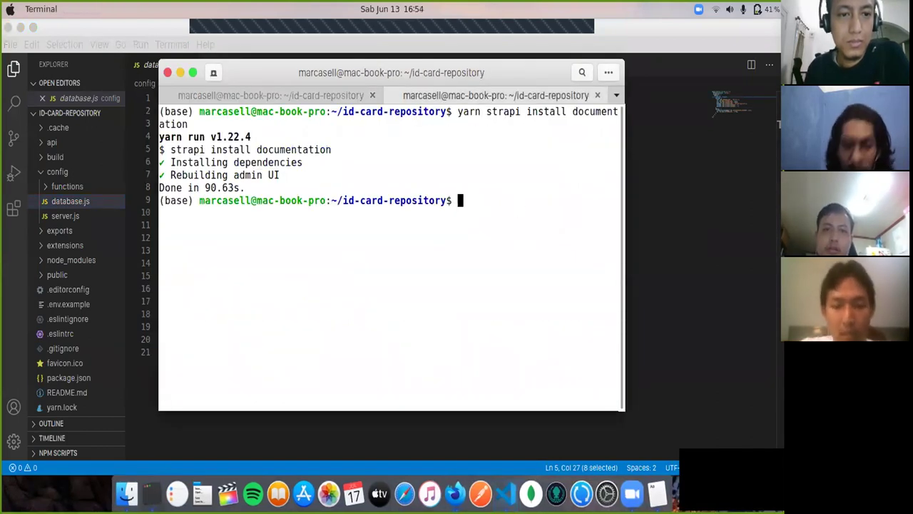
type("cd")
key("Return")
type("service mongod")
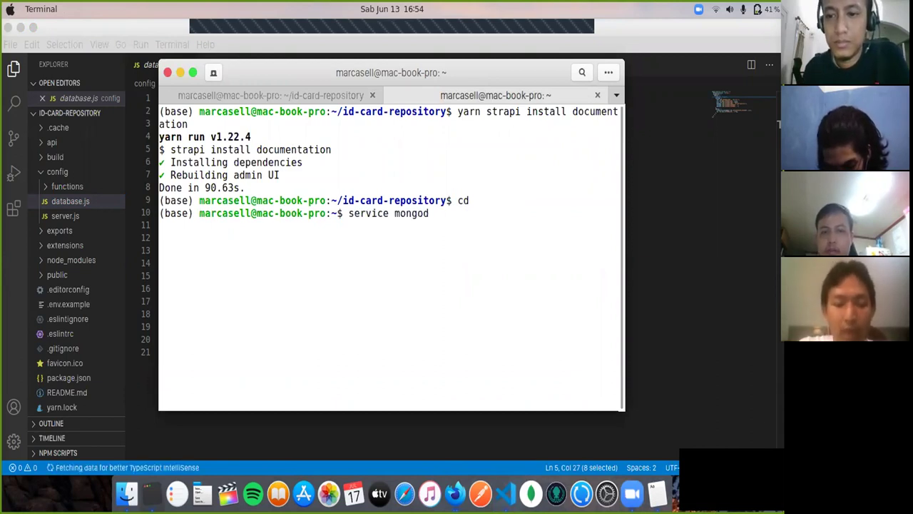
type(" status")
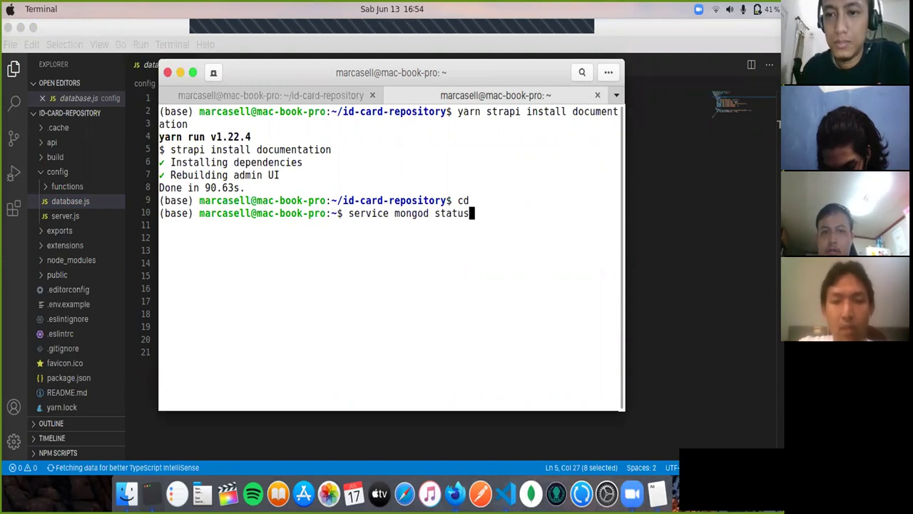
key("Return")
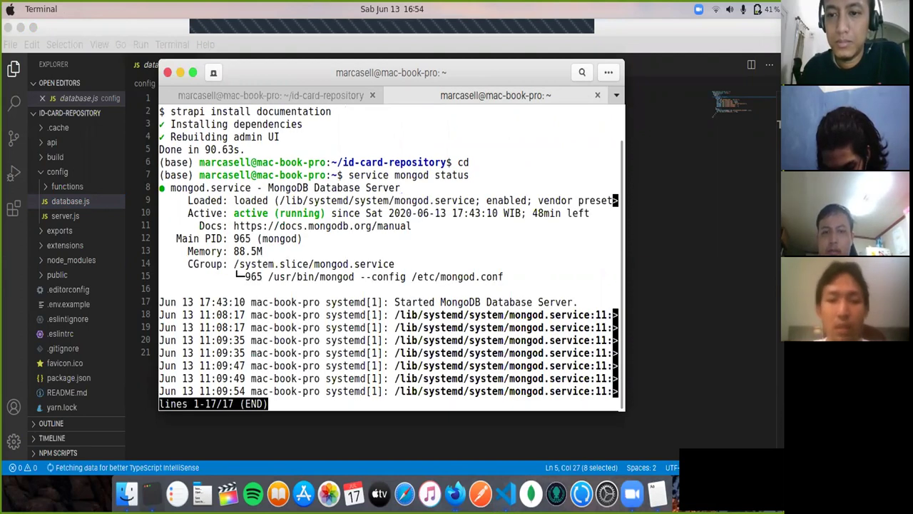
Step: Check that MongoDB reports active (running), quit the status pager, and return to VS Code
left_click_drag(163, 187, 407, 188)
left_click(498, 311)
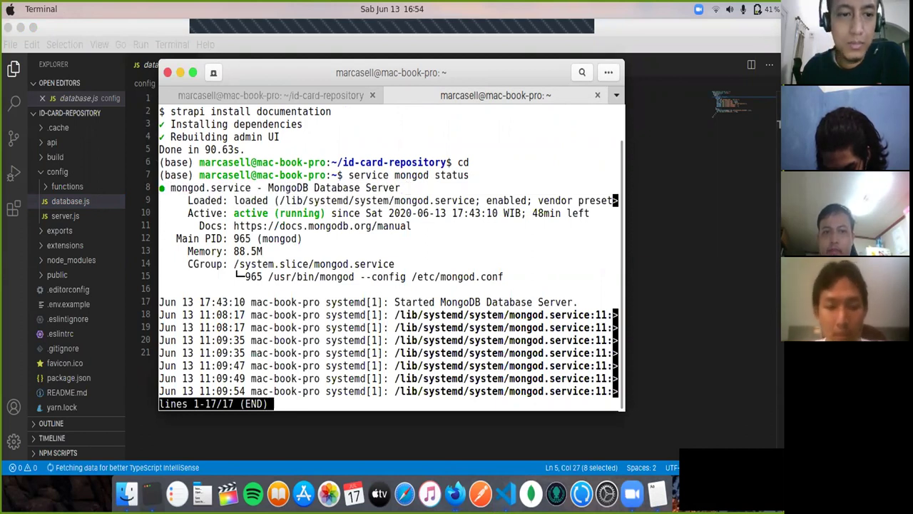
key("q")
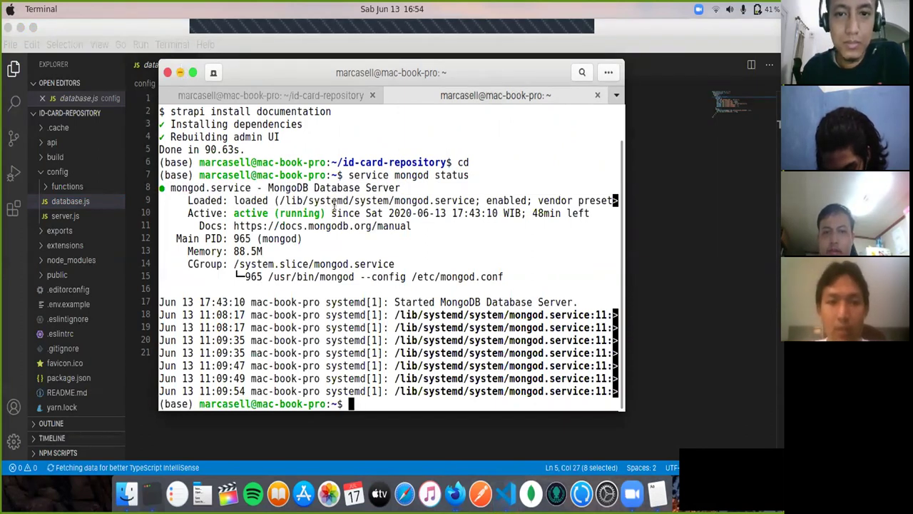
key("super+Tab")
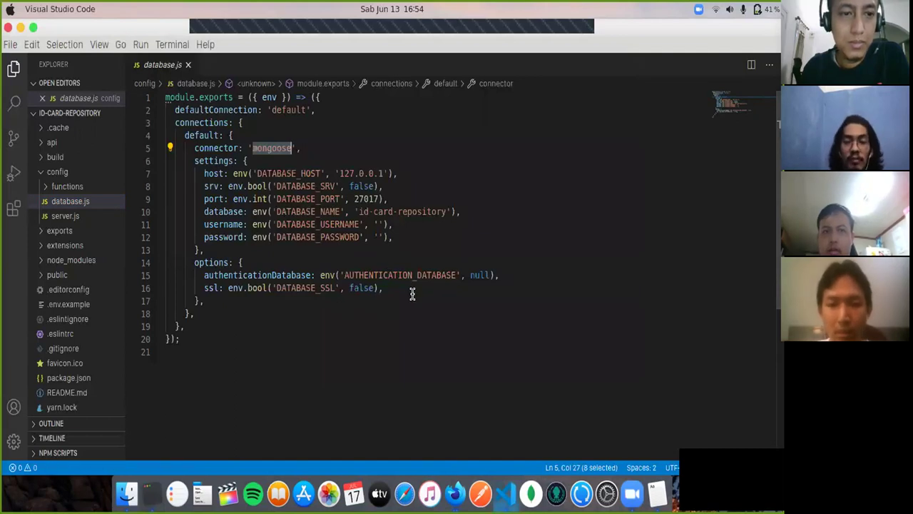
Step: Deselect the connector name in database.js and show the Firefox Dock window list
left_click(411, 294)
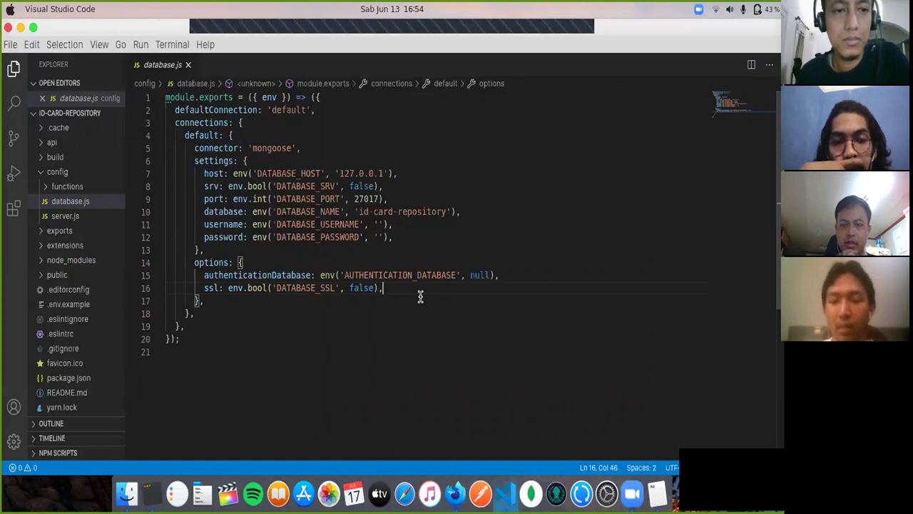
right_click(450, 493)
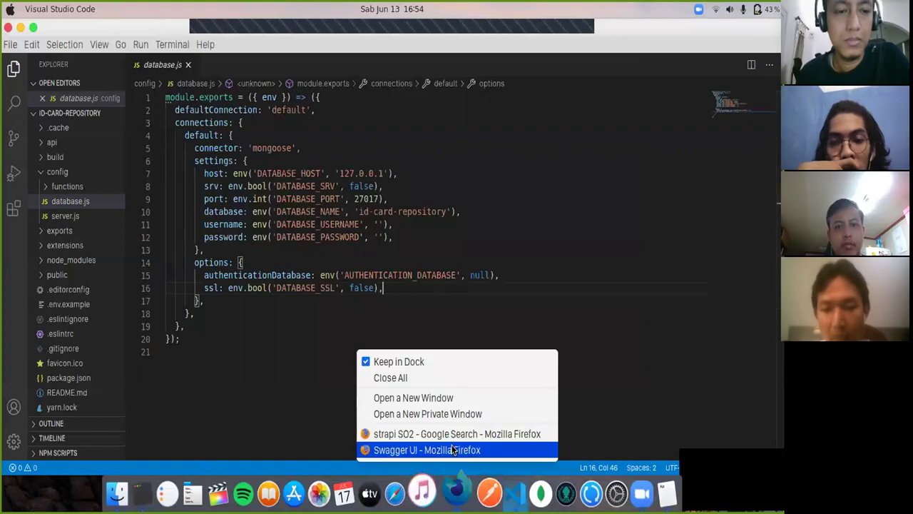
Step: Bring up the Swagger UI window, go to the Strapi - Documentation tab, and open Id-card-repositories
left_click(454, 449)
left_click(571, 48)
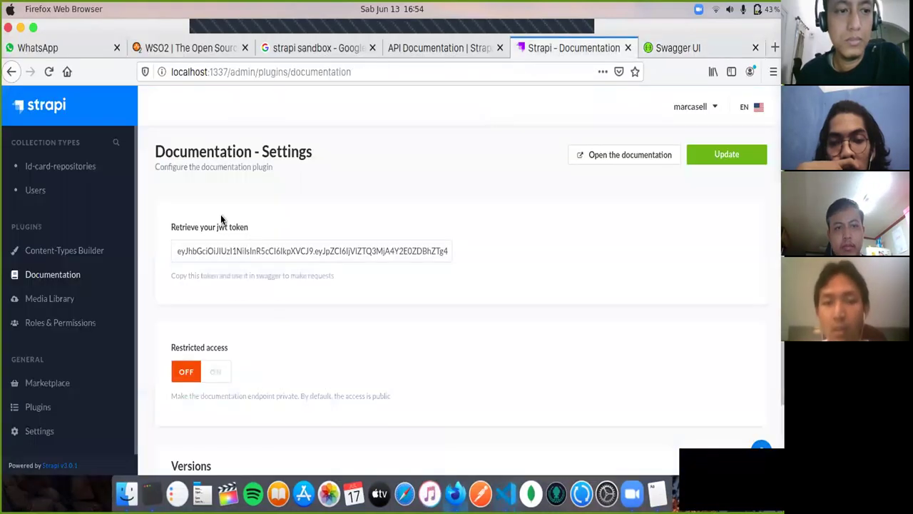
left_click(32, 166)
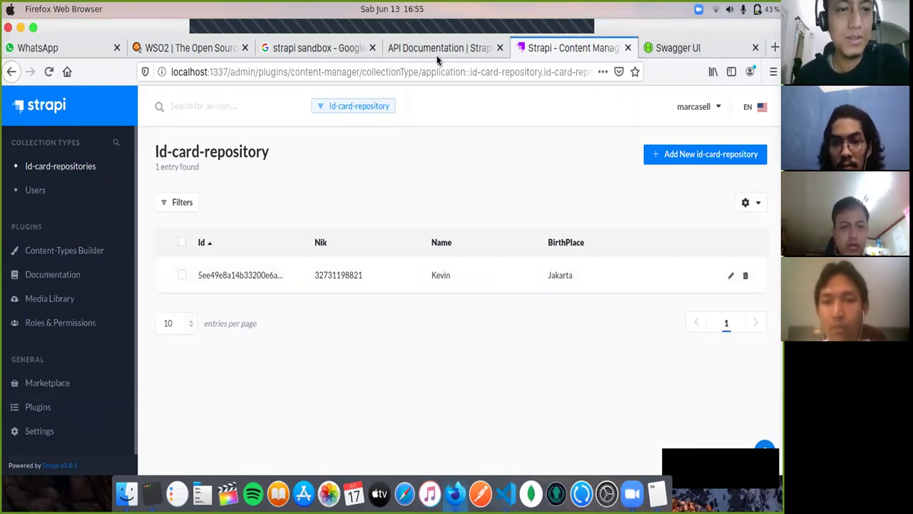
Step: Glance at the 'strapi sandbox' Google results, then return to the Swagger UI tab
left_click(311, 51)
left_click(324, 114)
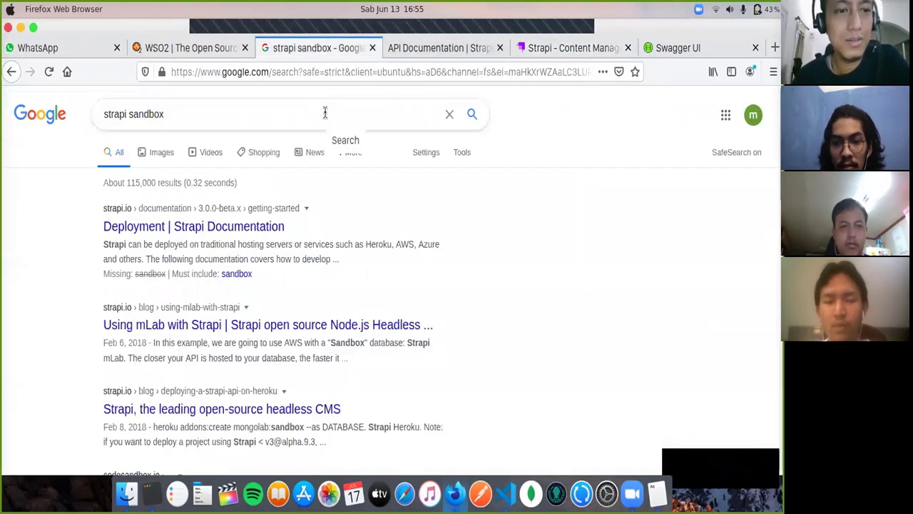
left_click(580, 221)
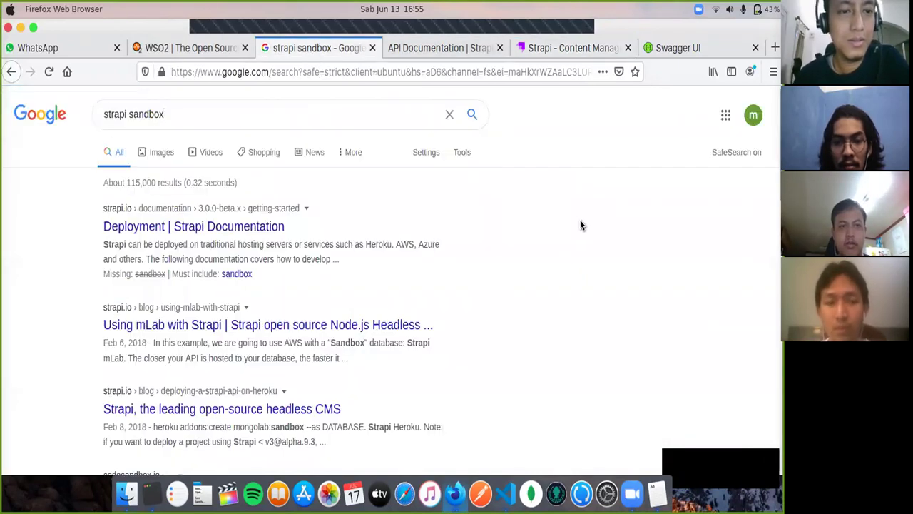
left_click(668, 50)
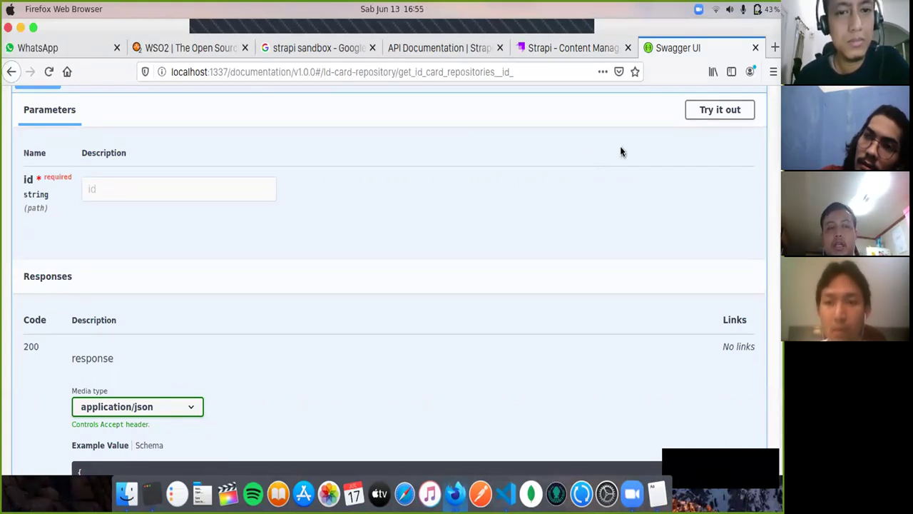
Step: Open the Strapi Quick Start Guide and select the 'yarn create strapi-app my-project' command
left_click(542, 48)
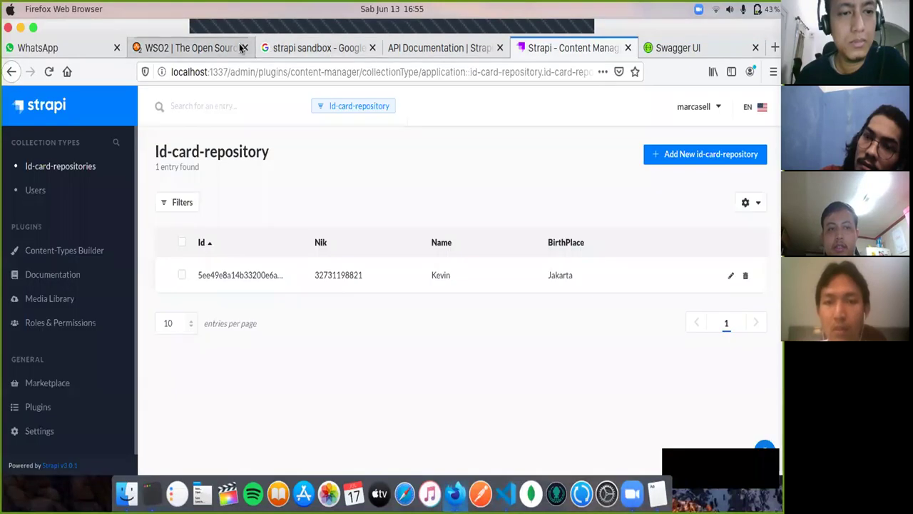
left_click(448, 49)
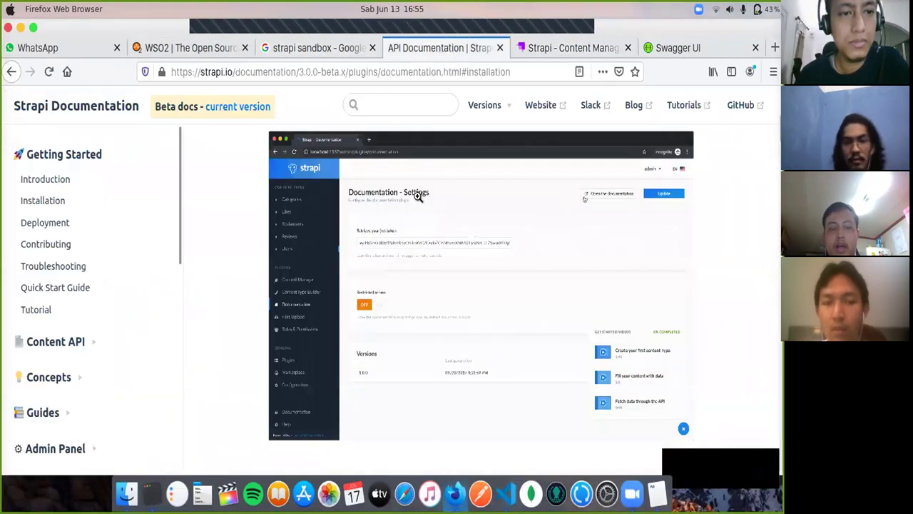
scroll(416, 198, "up", 10)
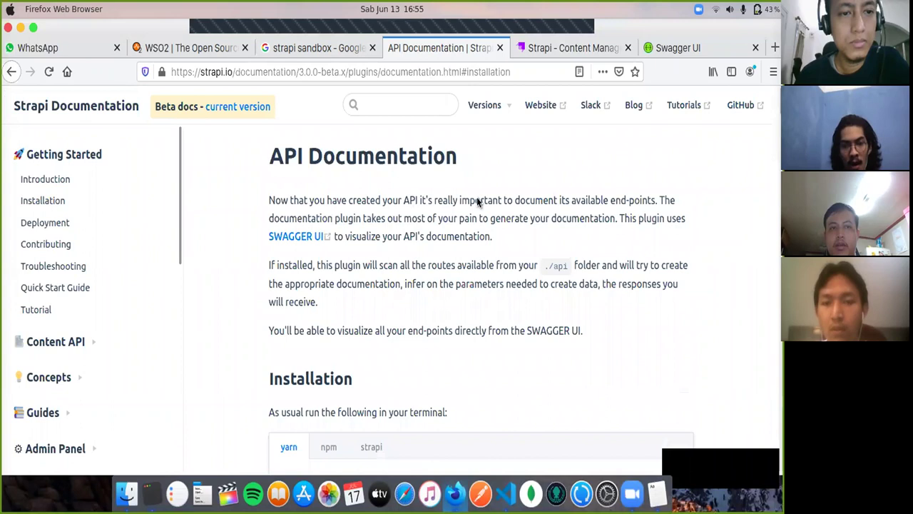
left_click(99, 287)
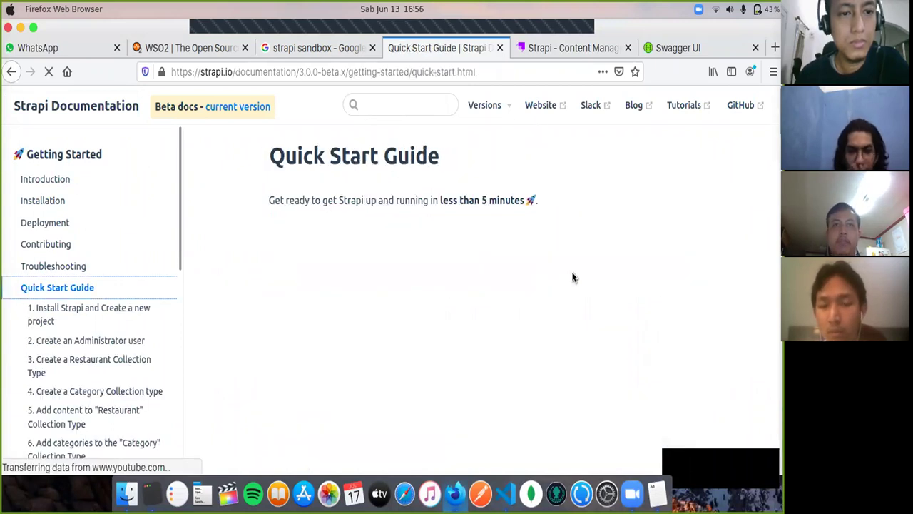
scroll(575, 280, "down", 2)
scroll(575, 280, "down", 10)
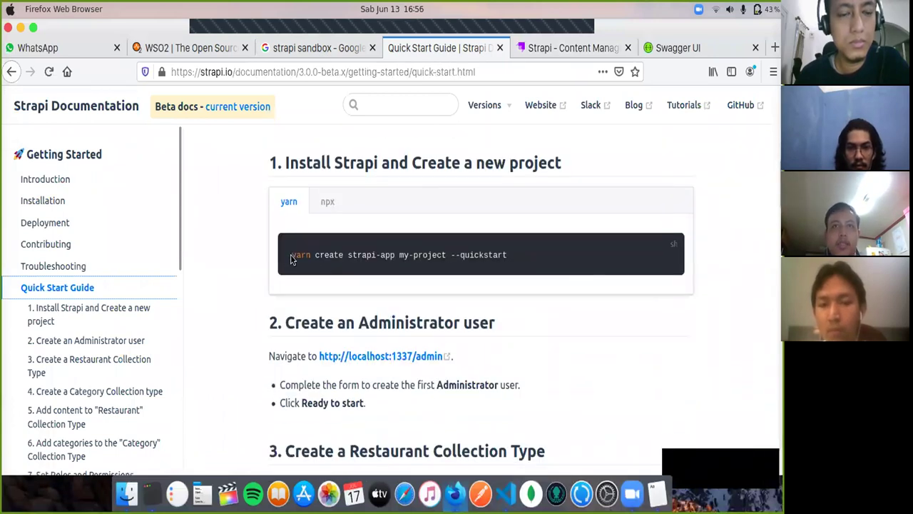
left_click_drag(290, 259, 445, 259)
key("super+c")
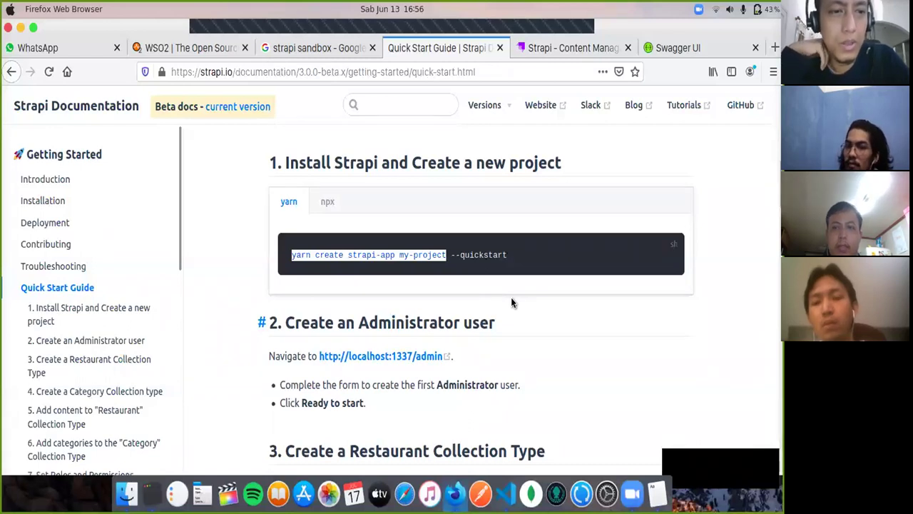
Step: In a new Terminal window, run 'yarn create strapi-app test' from the pasted command
right_click(152, 496)
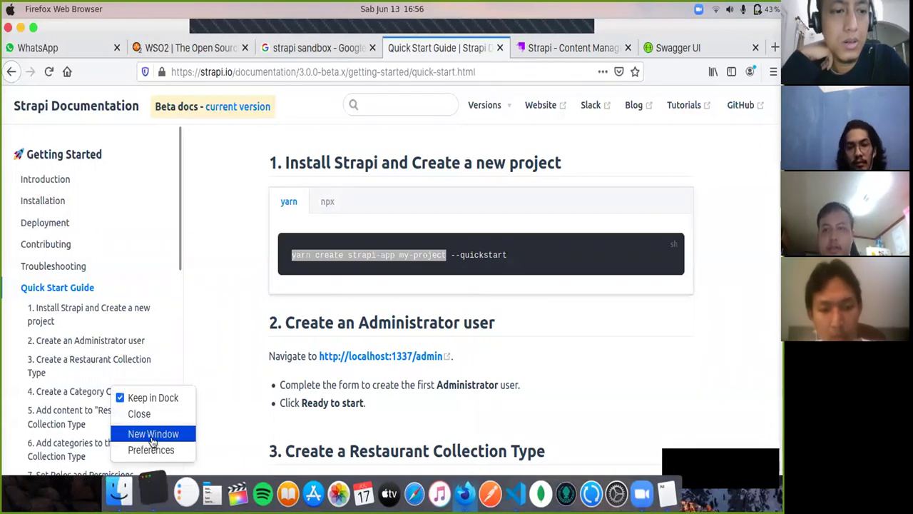
left_click(152, 435)
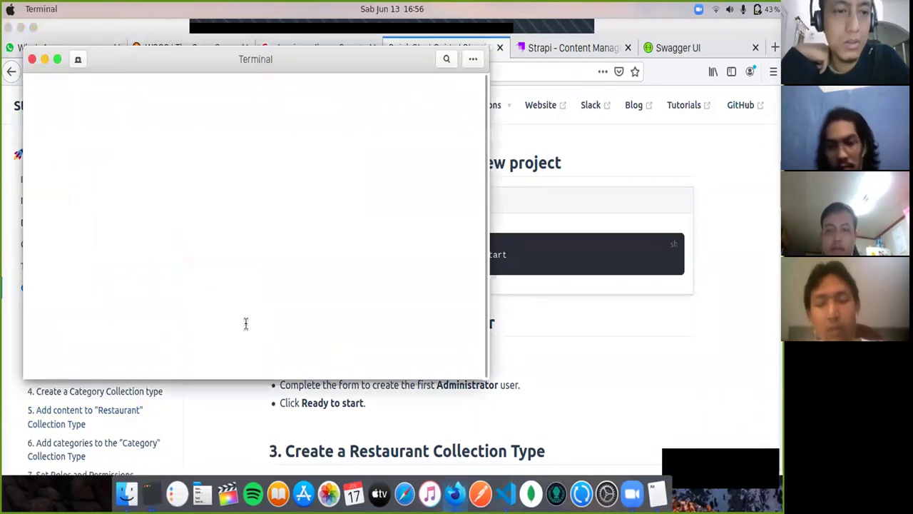
key("super+v")
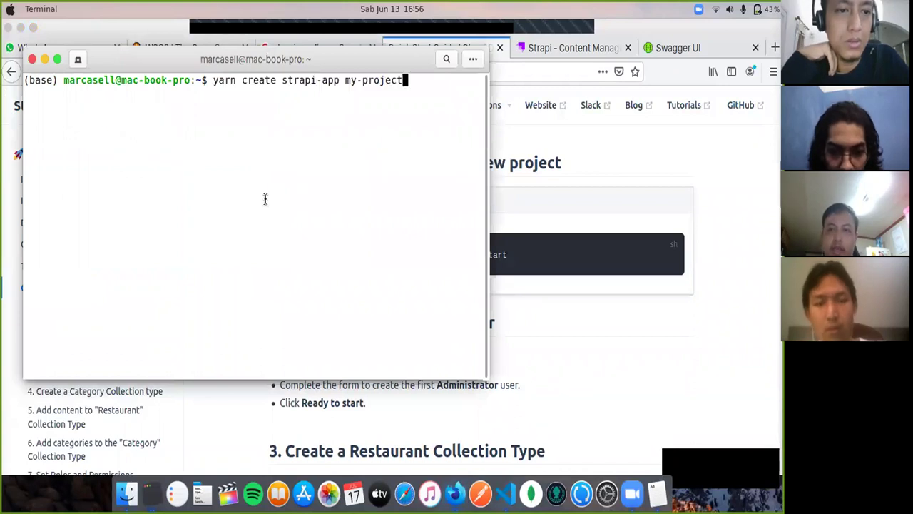
key("BackSpace")
key("BackSpace")
key("BackSpace")
key("BackSpace")
key("BackSpace")
key("BackSpace")
key("BackSpace")
key("BackSpace")
key("BackSpace")
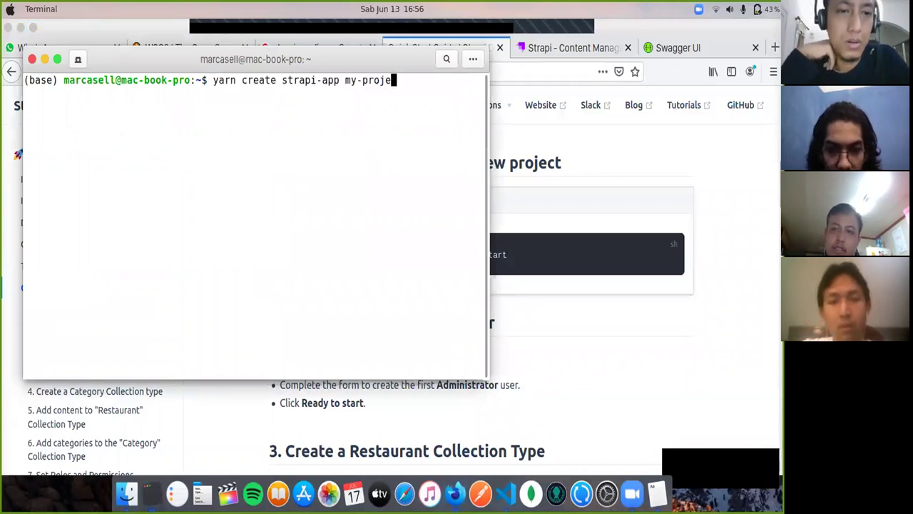
key("BackSpace")
type("test")
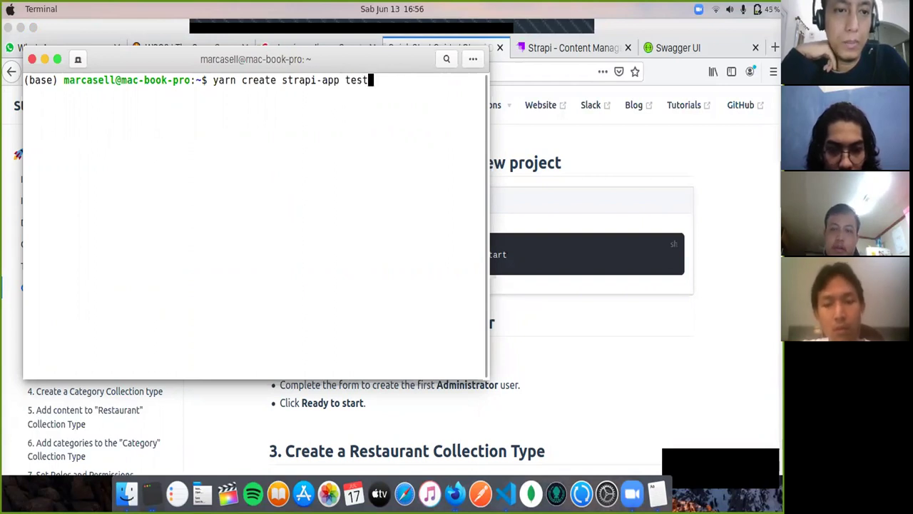
key("Return")
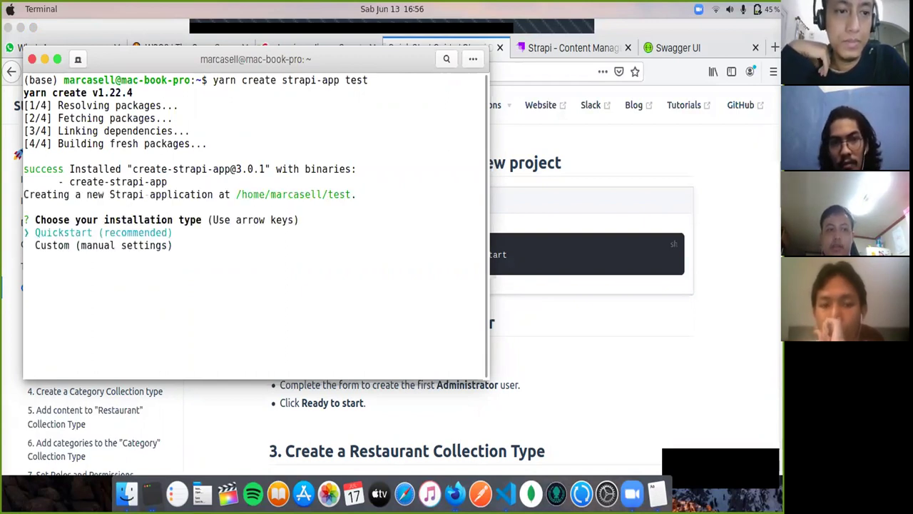
Step: Choose the Custom installation, move the database client to mongo, and return to VS Code
key("Down")
key("Return")
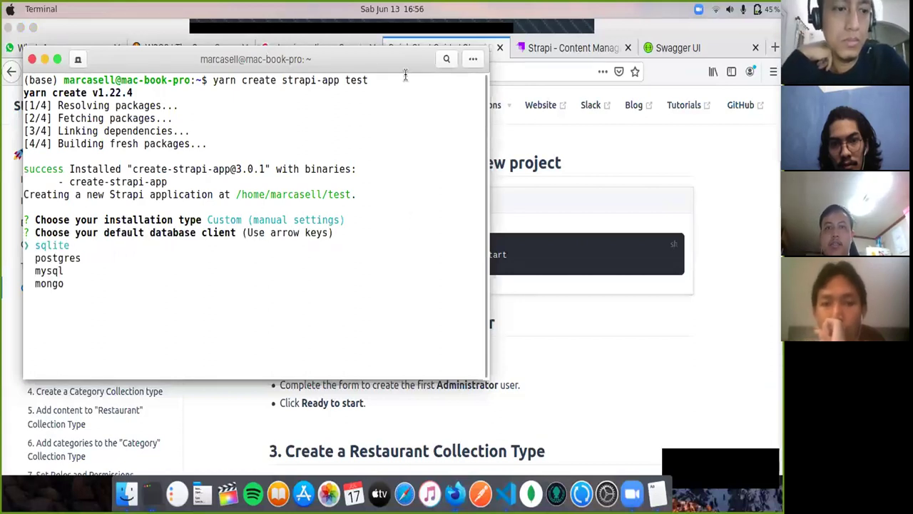
left_click_drag(441, 71, 543, 129)
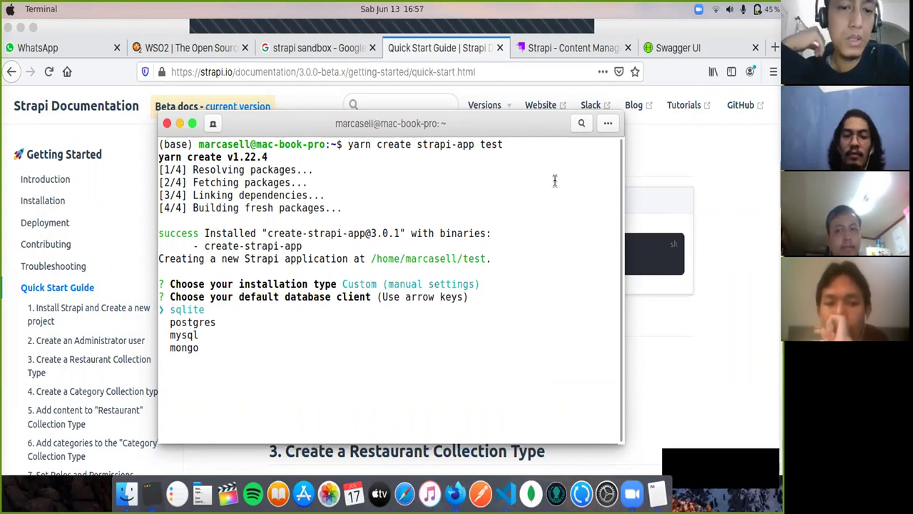
key("Down")
key("Down")
key("Down")
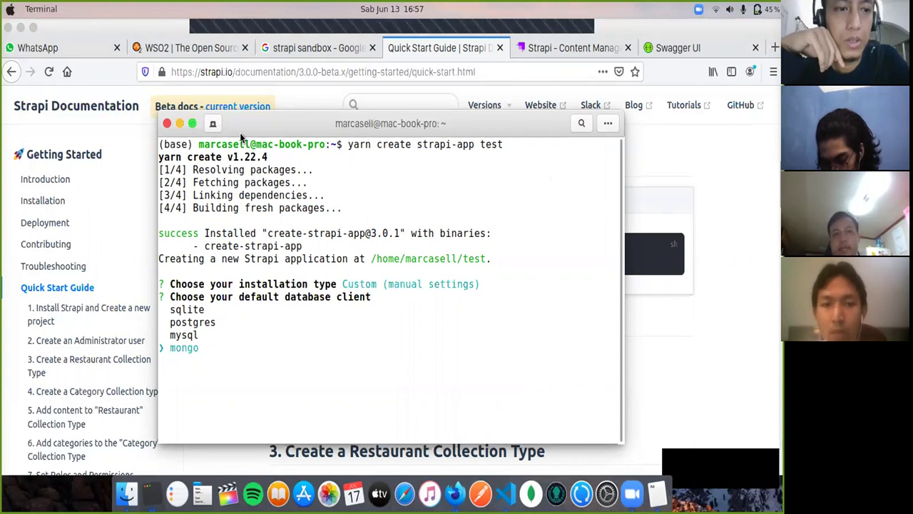
left_click_drag(281, 133, 297, 164)
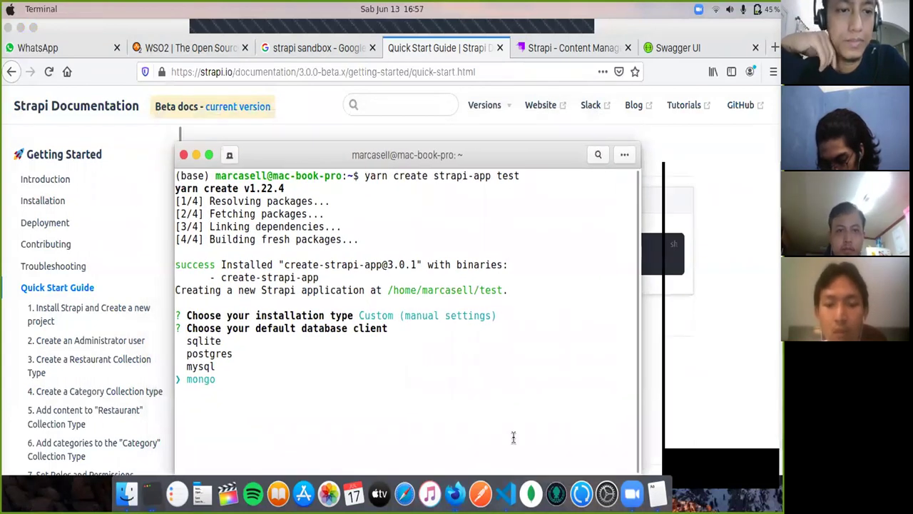
left_click(503, 495)
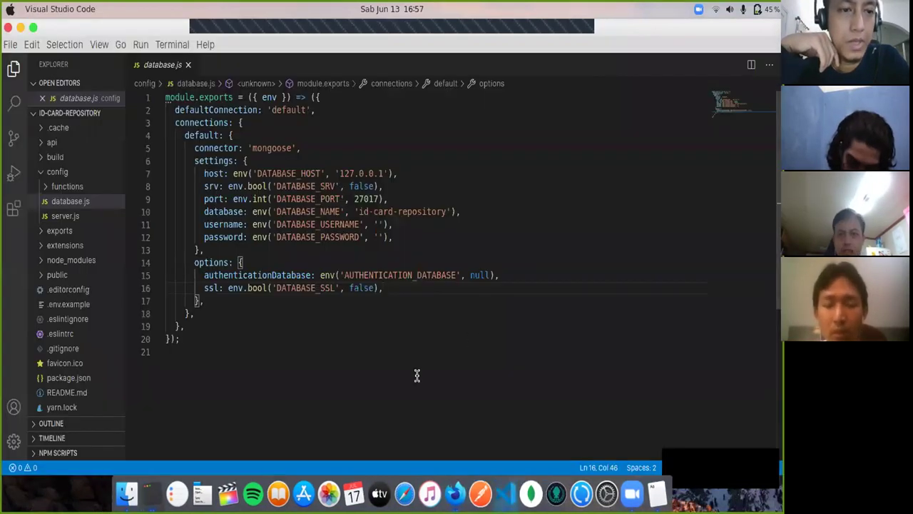
Step: Inspect the 'mongoose' connector and default connection block in database.js, then minimize VS Code
left_click(333, 146)
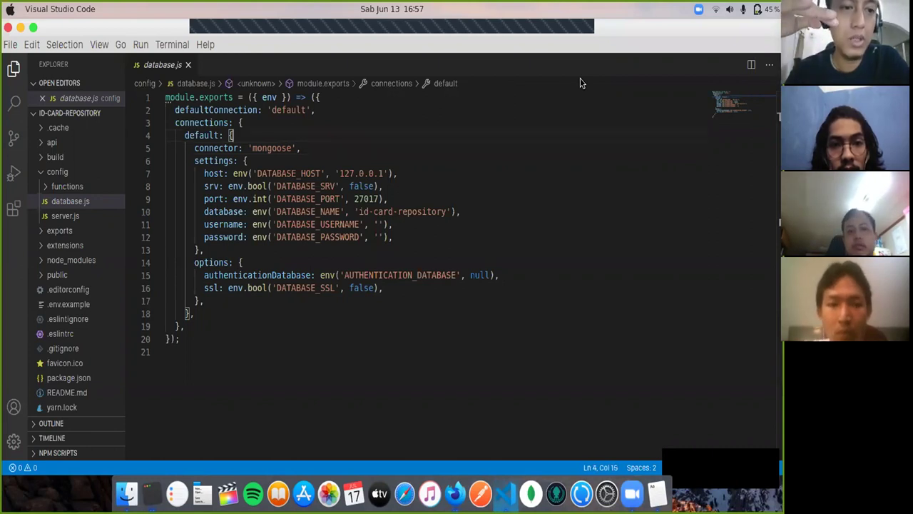
key("Up")
key("Left")
key("Left")
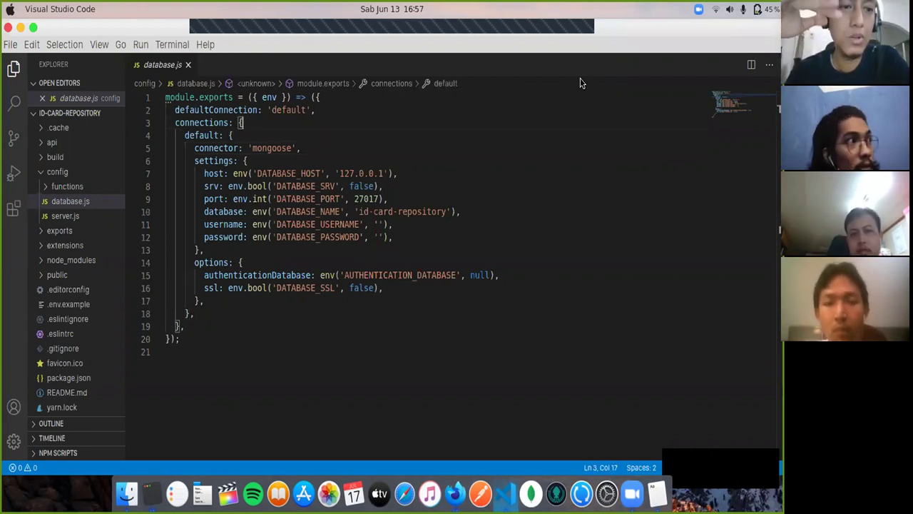
key("Down")
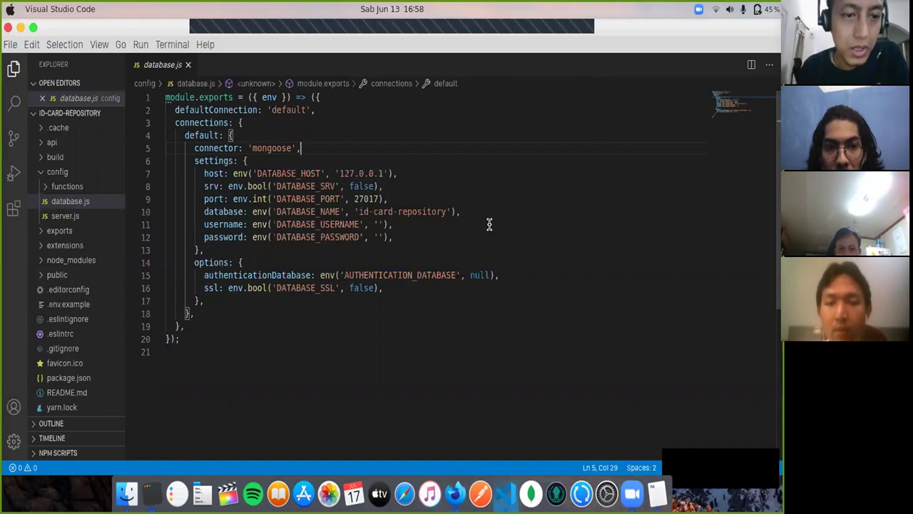
left_click(21, 27)
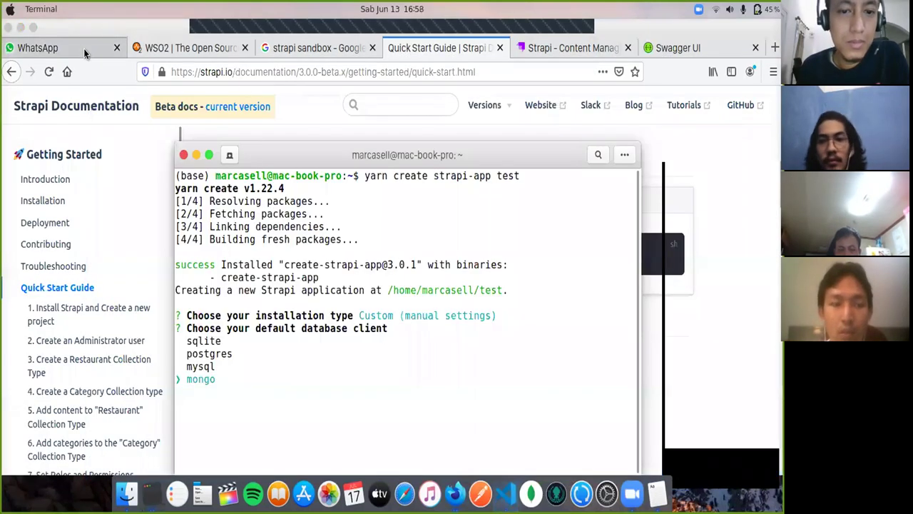
Step: Return to Firefox and switch to the Swagger UI tab
left_click(34, 47)
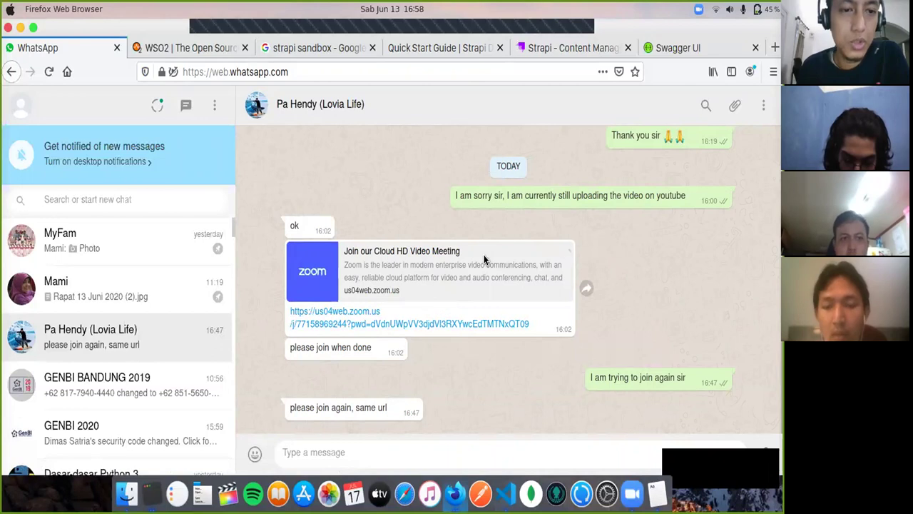
left_click(660, 47)
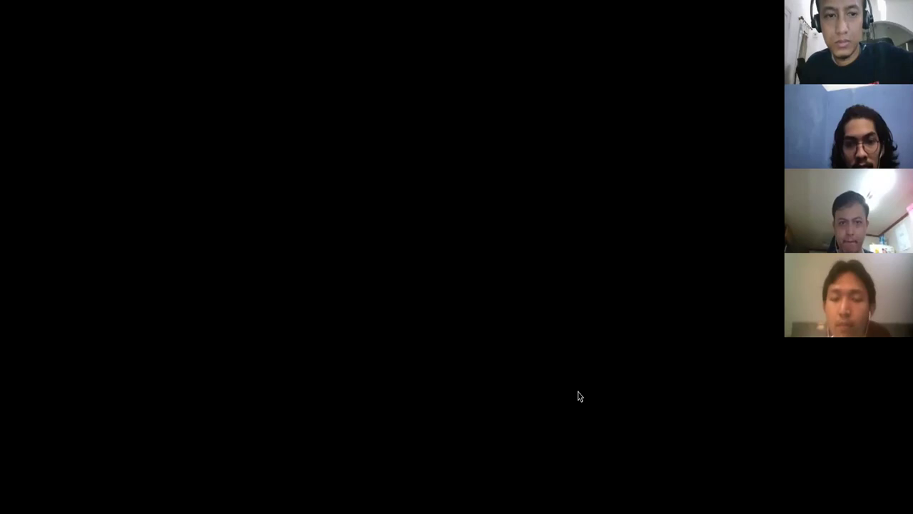
Step: Read through the rest of the Strapi funding announcement blog post
scroll(611, 252, "down", 10)
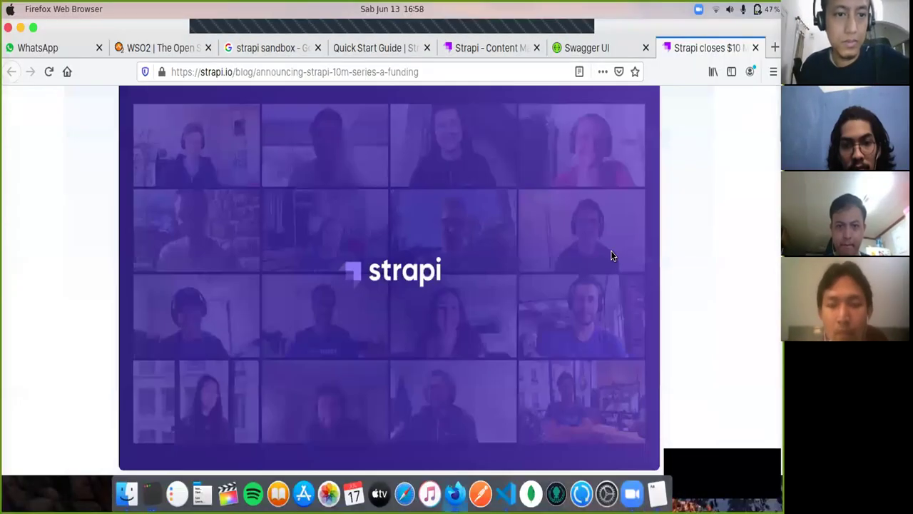
scroll(610, 255, "down", 5)
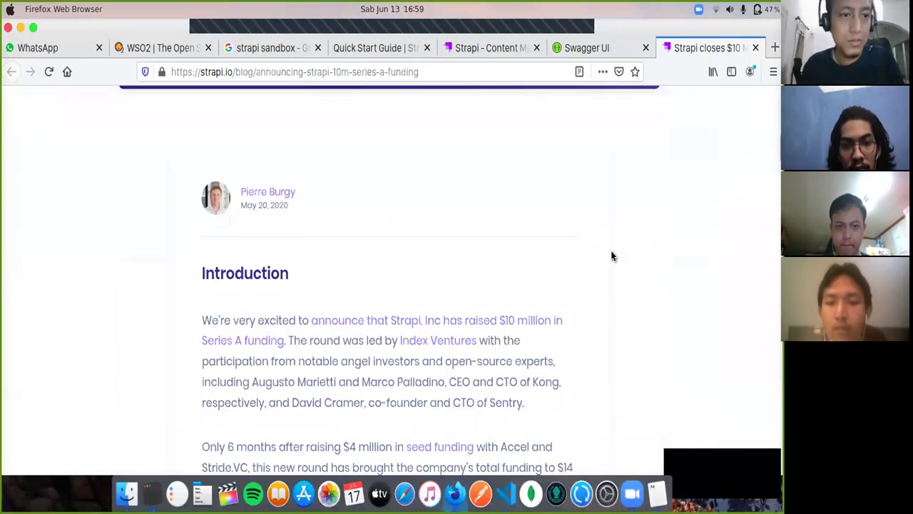
scroll(611, 256, "down", 2)
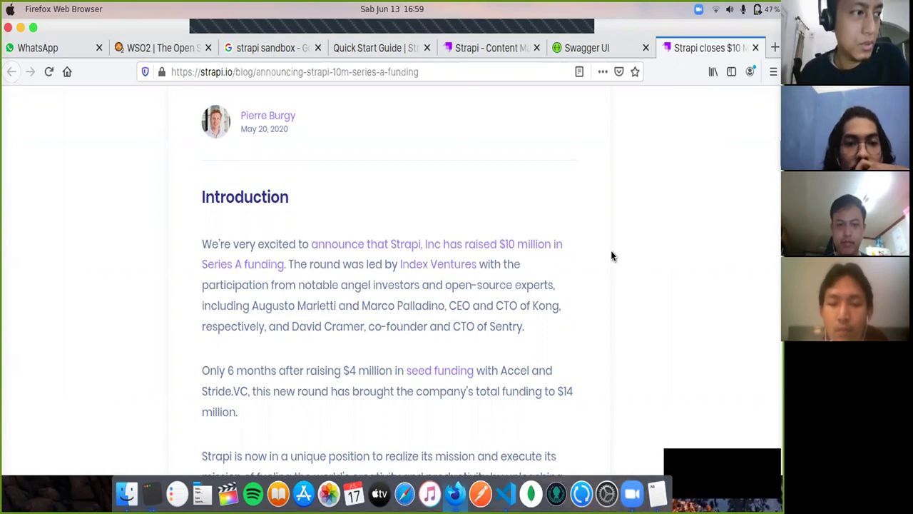
scroll(612, 256, "down", 2)
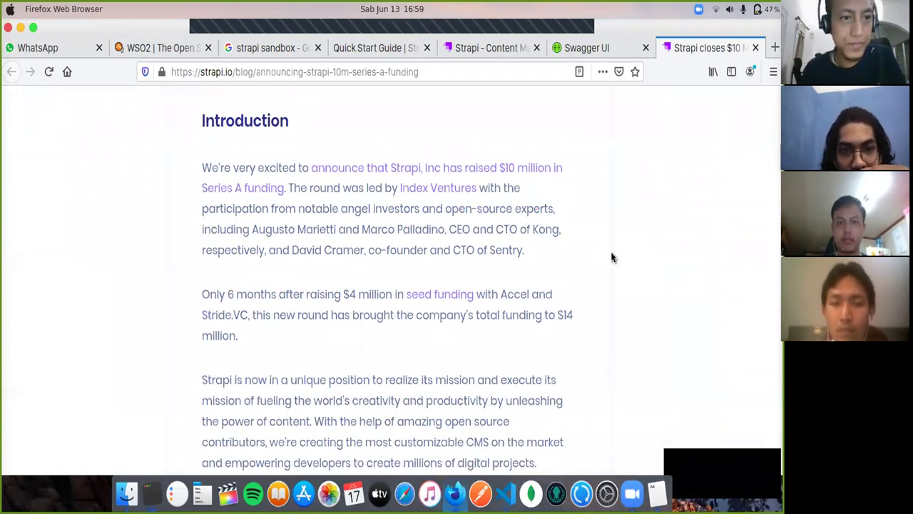
scroll(612, 258, "down", 1)
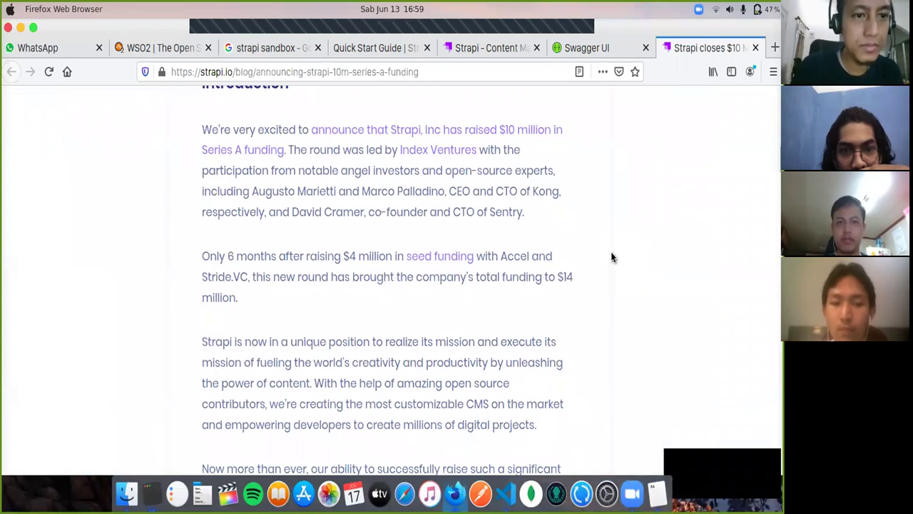
scroll(611, 258, "down", 1)
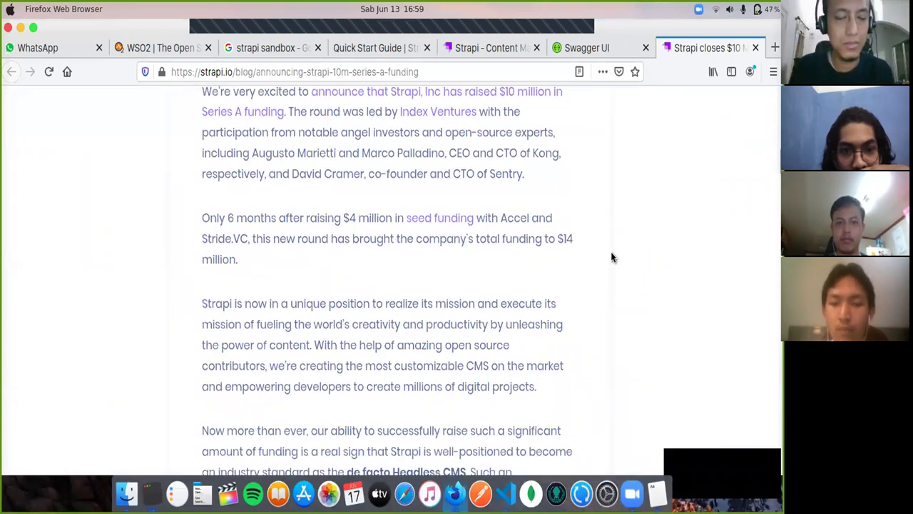
scroll(611, 257, "down", 1)
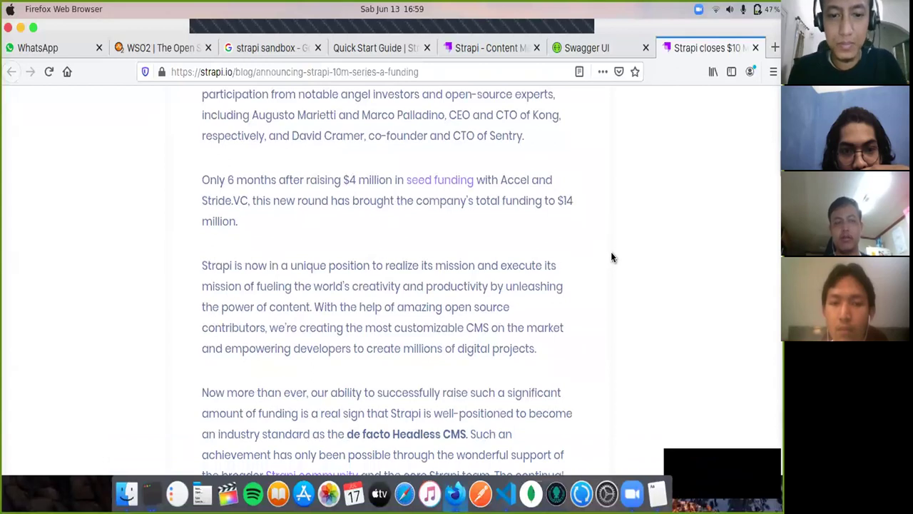
scroll(611, 258, "down", 2)
scroll(612, 258, "down", 3)
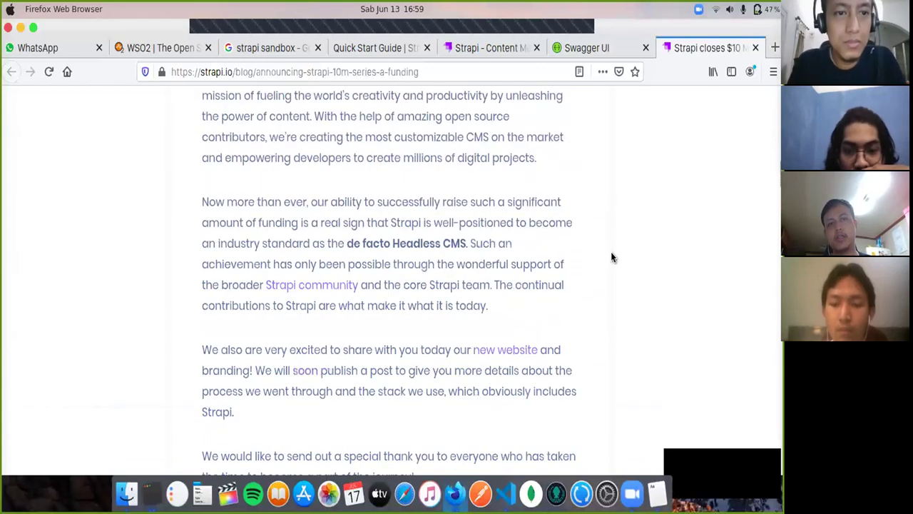
scroll(611, 257, "down", 2)
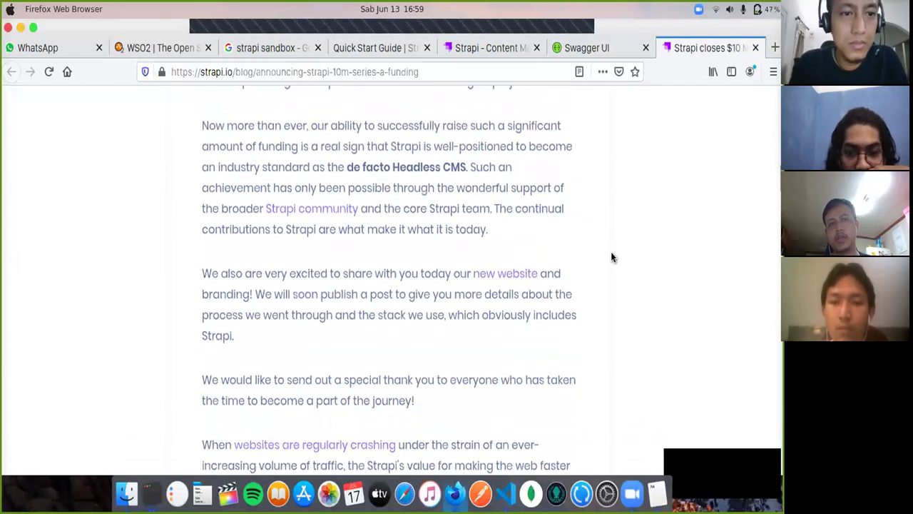
scroll(611, 258, "down", 1)
scroll(611, 257, "down", 2)
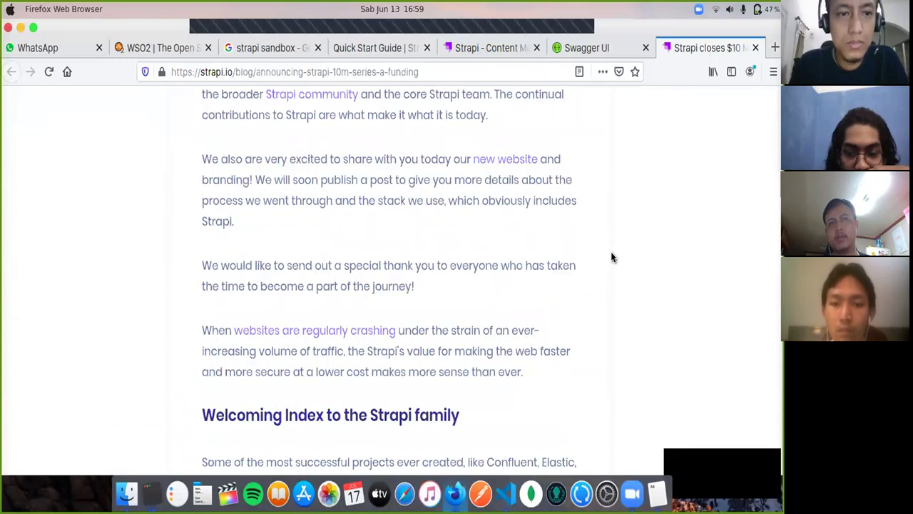
scroll(612, 258, "down", 4)
scroll(511, 178, "down", 2)
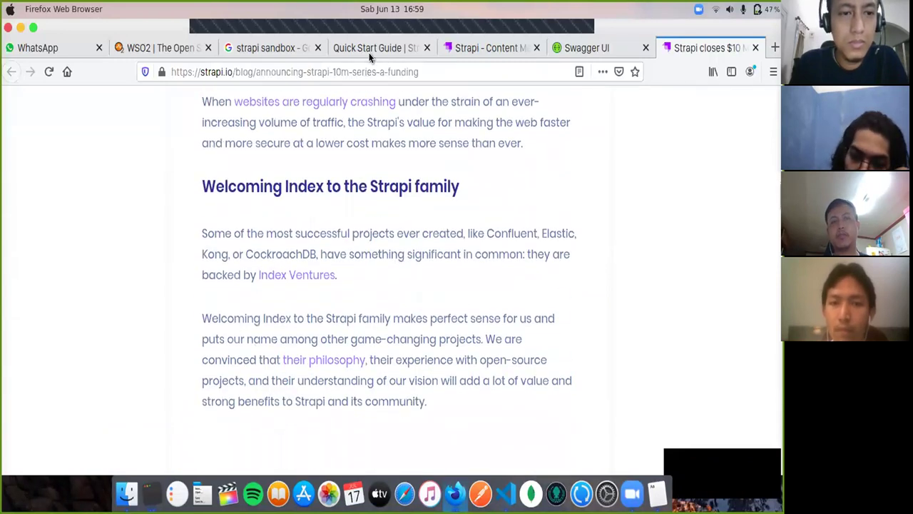
Step: Return to the Strapi Quick Start Guide after a brief look at the Content Manager admin page
left_click(390, 51)
left_click(463, 50)
left_click(401, 47)
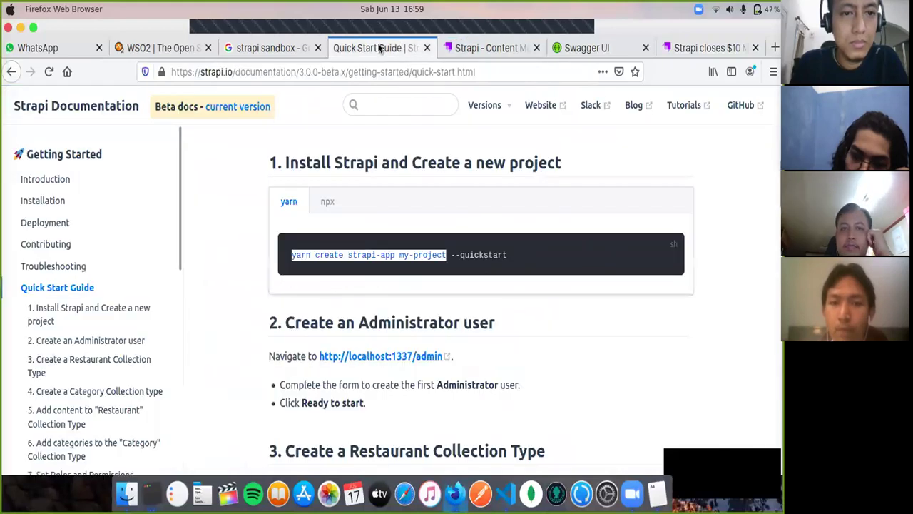
Step: Close the Strapi Quick Start Guide and search Google for 'WSO2'
left_click(426, 47)
key("ctrl+Page_Up")
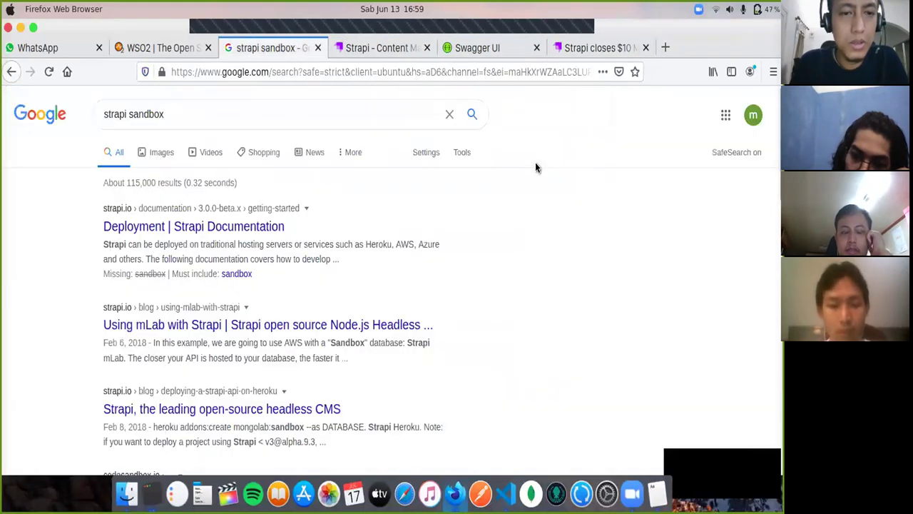
type("WSO2")
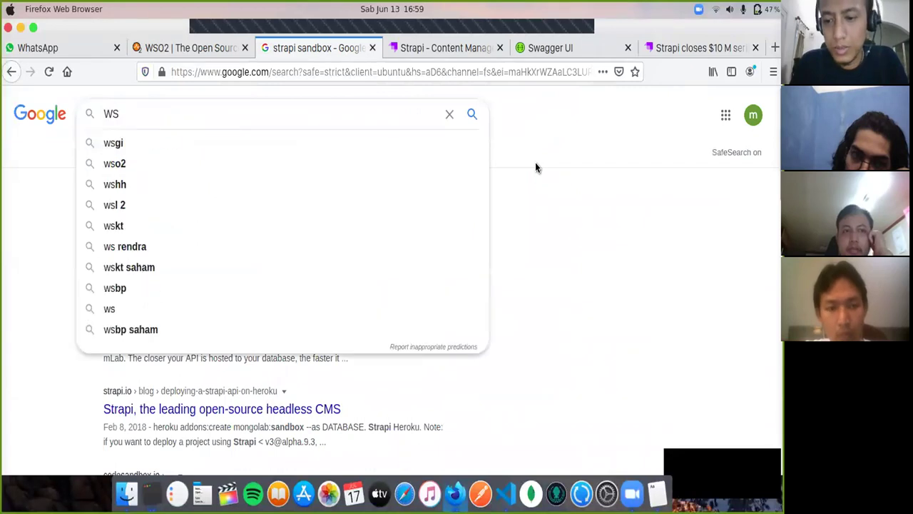
key("Return")
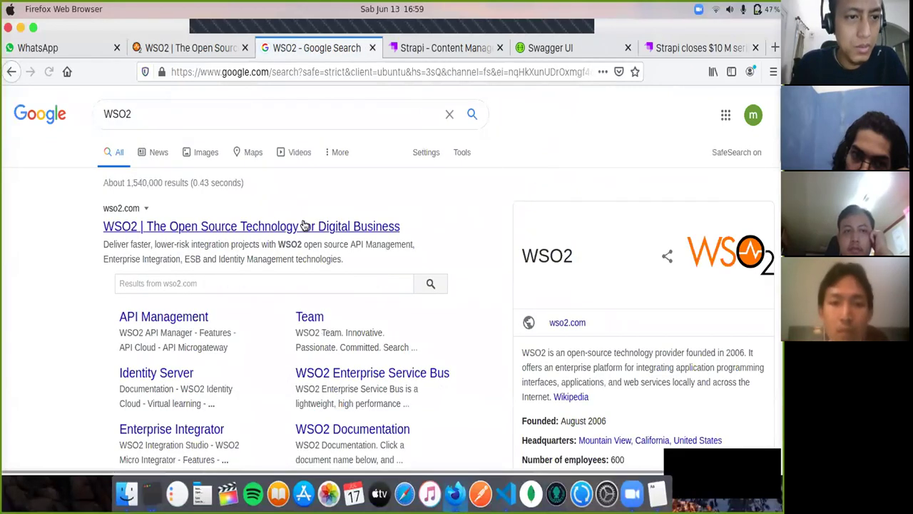
Step: Open wso2.com from the results, place it after the search results, and scroll to its product cards
left_click(305, 226)
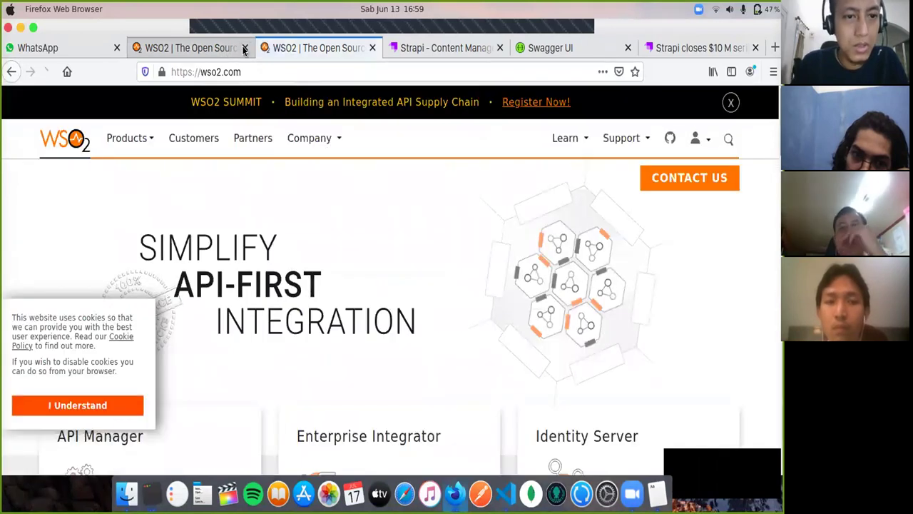
left_click(11, 71)
left_click_drag(175, 48, 471, 55)
scroll(539, 204, "down", 1)
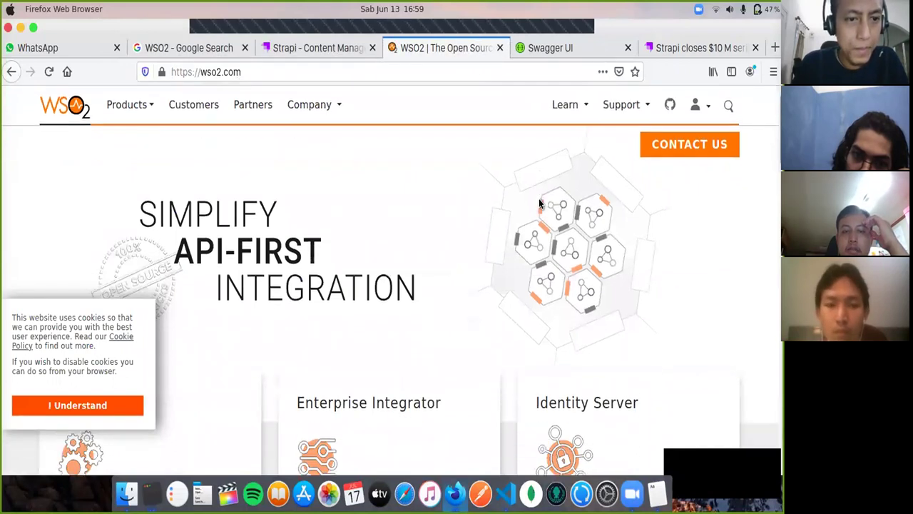
scroll(527, 311, "down", 5)
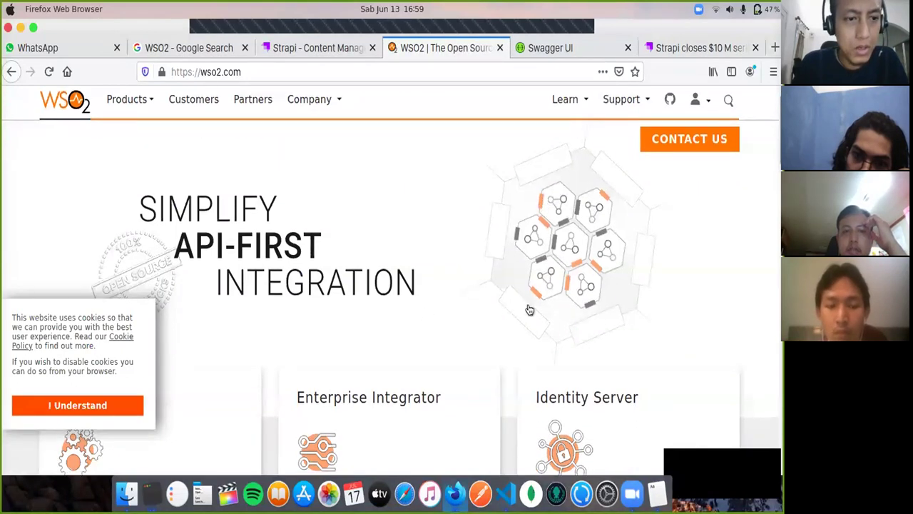
scroll(534, 308, "down", 3)
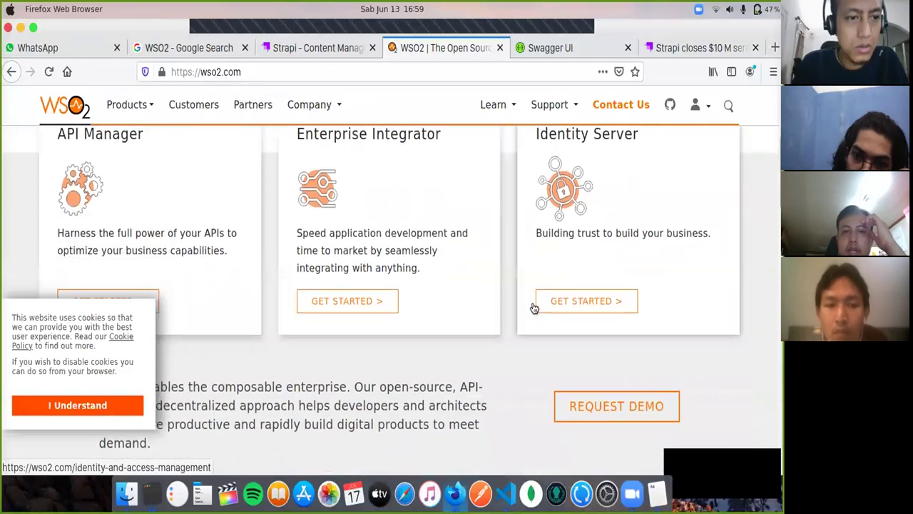
Step: Open the WSO2 API Manager product page and dismiss its cookie notice with I Understand
left_click(108, 262)
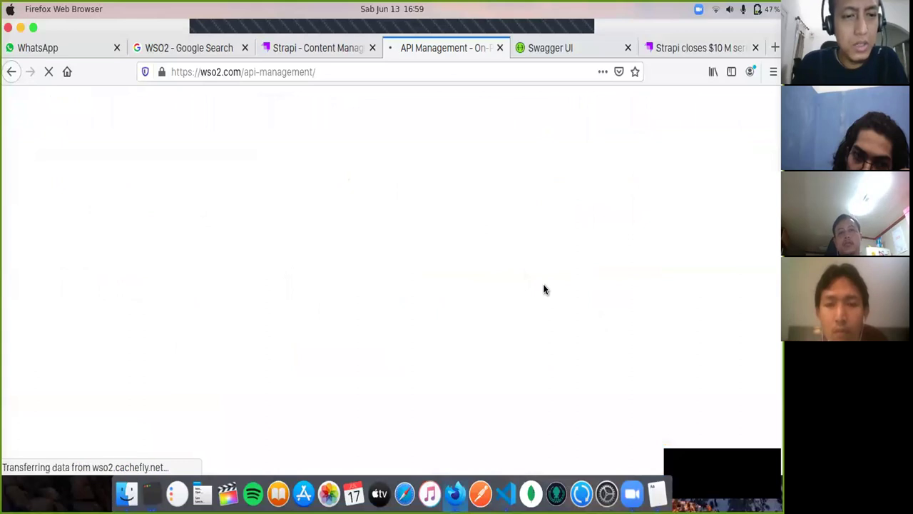
left_click(133, 406)
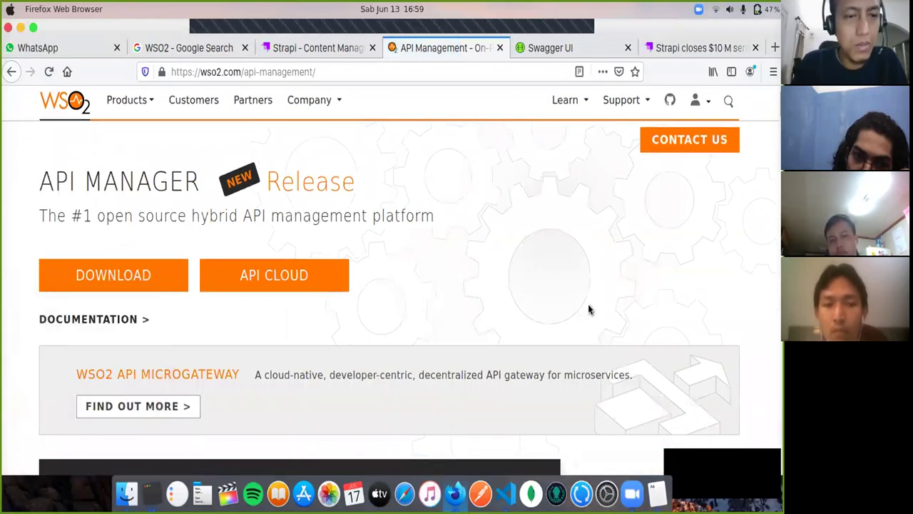
scroll(589, 310, "down", 3)
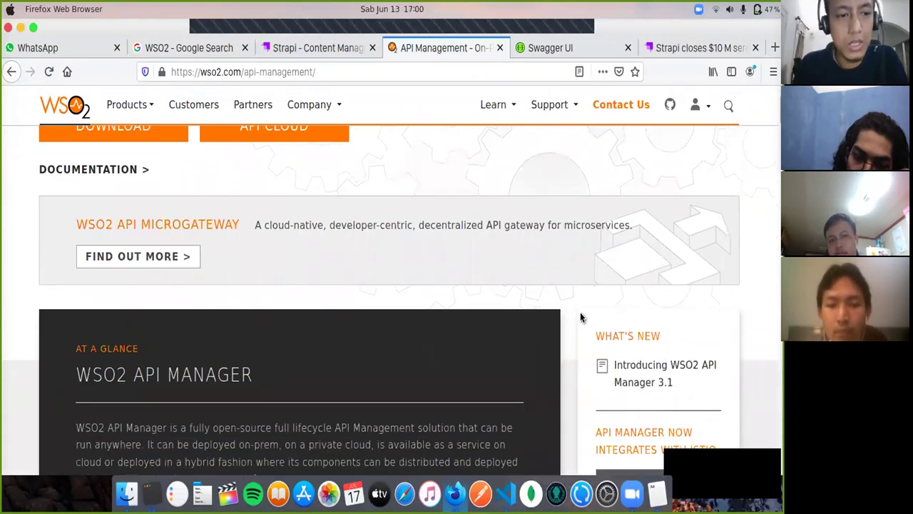
scroll(580, 317, "down", 7)
scroll(573, 321, "down", 6)
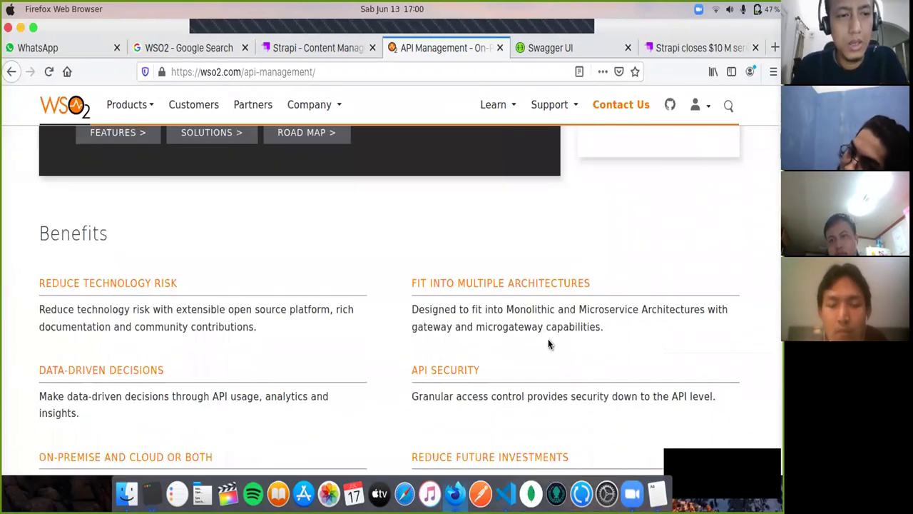
Step: Review the API Manager benefits and architecture, then open its documentation in a new tab
scroll(549, 344, "down", 10)
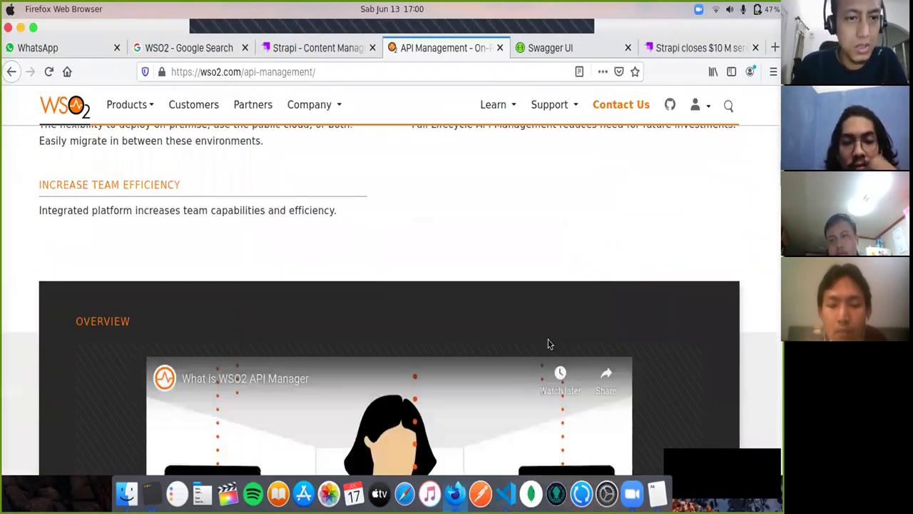
scroll(549, 344, "down", 15)
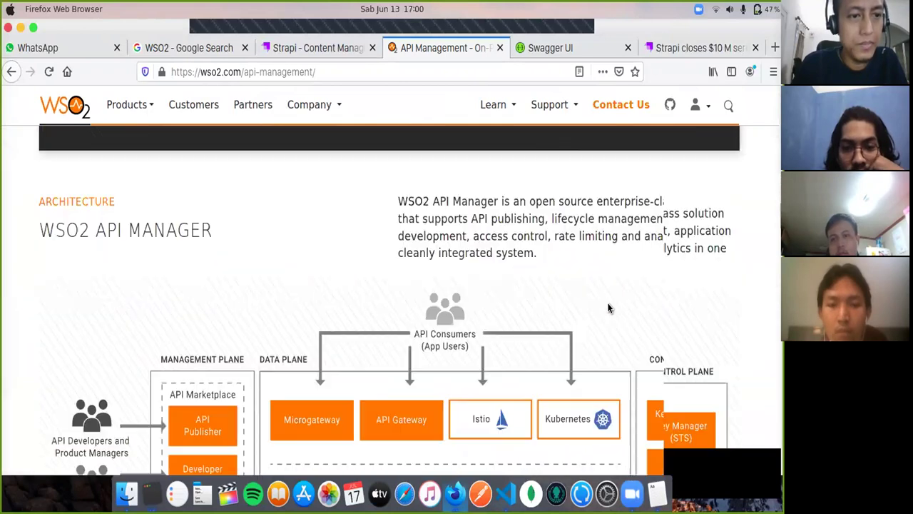
scroll(737, 122, "up", 20)
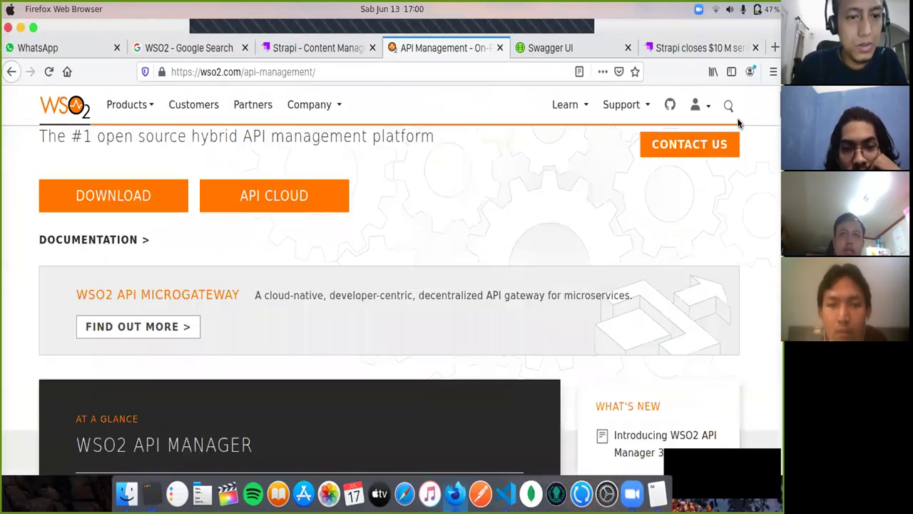
scroll(737, 123, "up", 3)
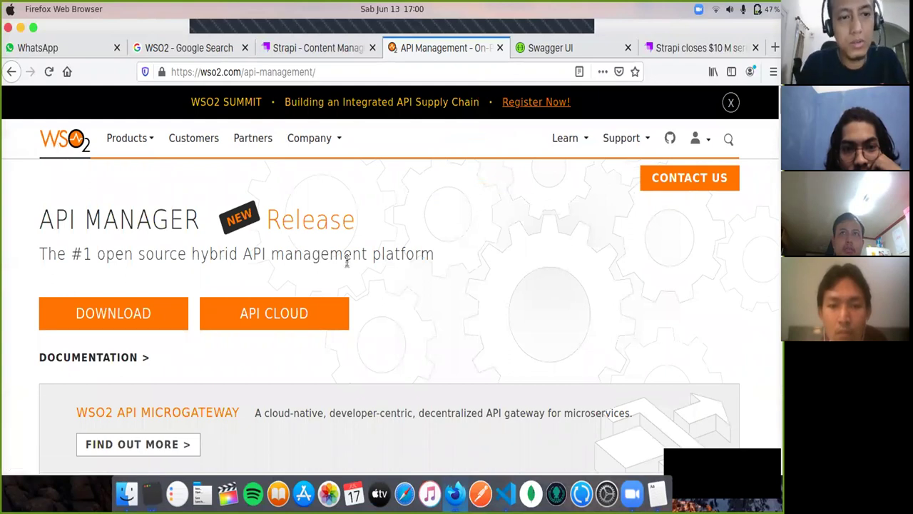
scroll(142, 243, "down", 3)
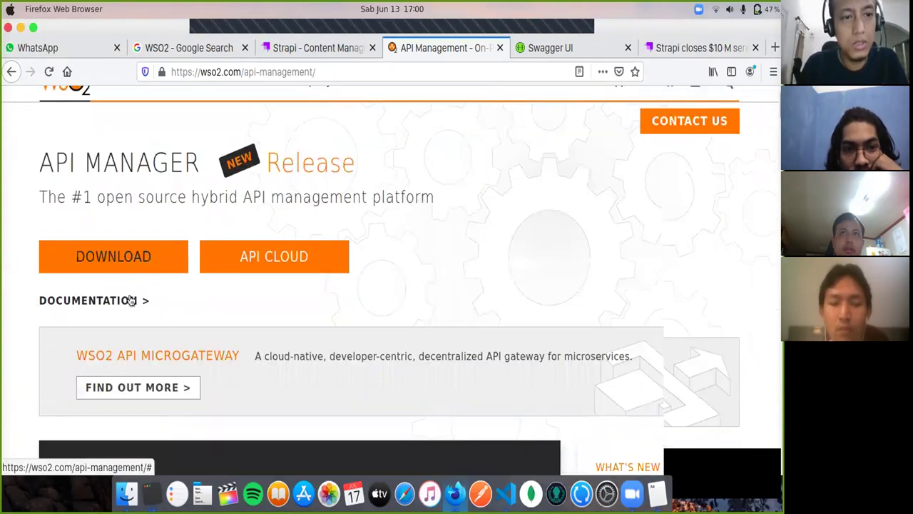
left_click(122, 208)
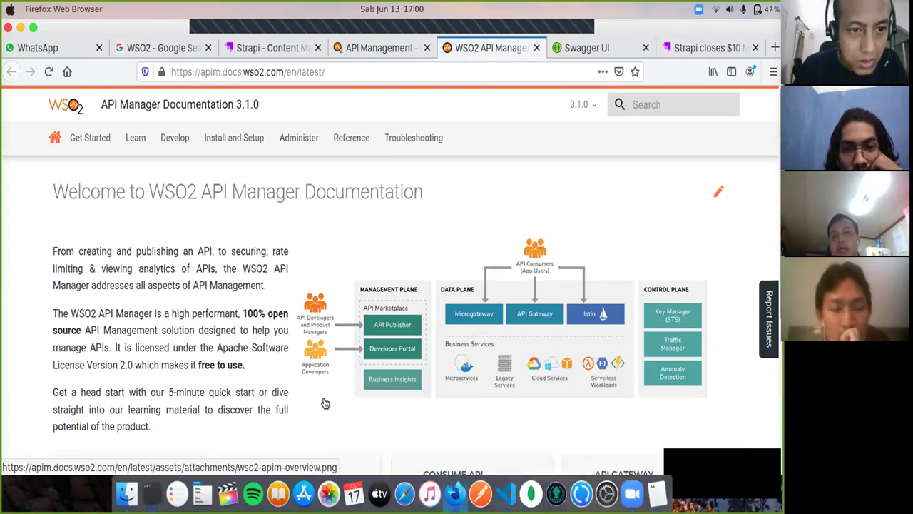
Step: Scroll the API Manager 3.1.0 docs welcome page's feature cards and architecture diagram
scroll(326, 404, "down", 2)
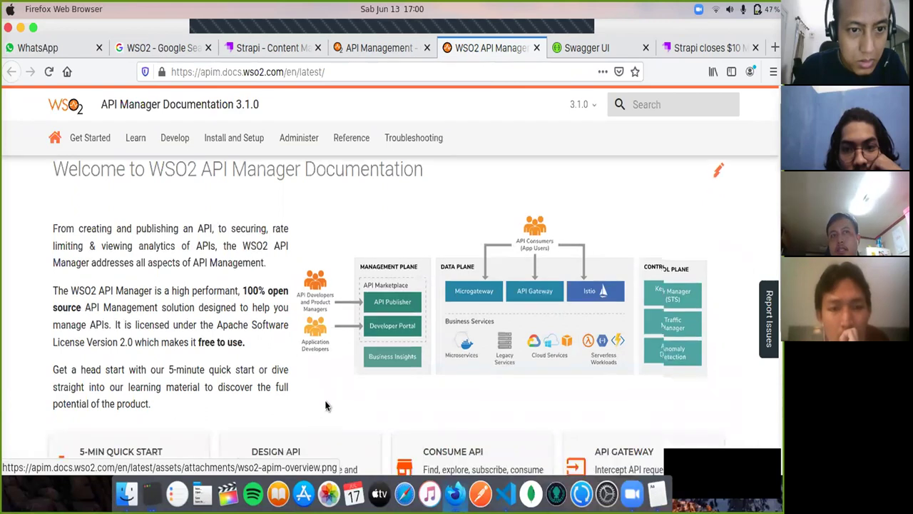
scroll(326, 406, "up", 2)
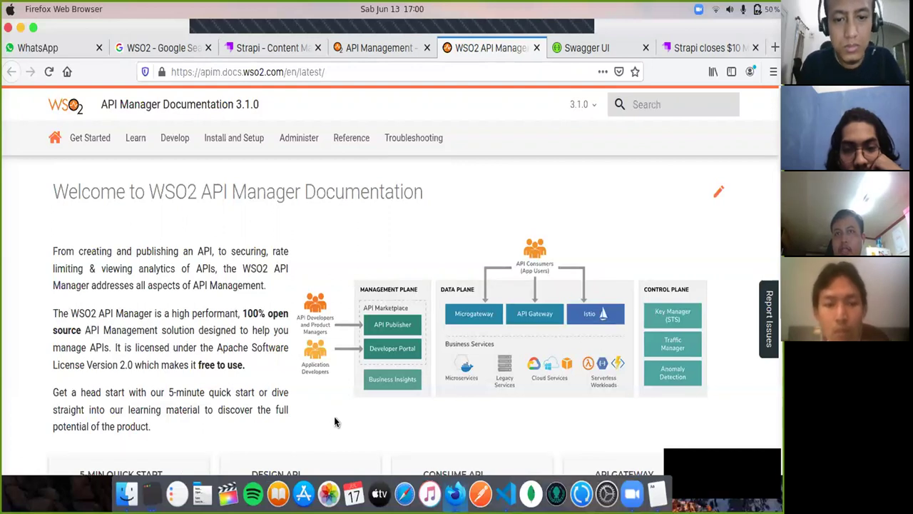
scroll(336, 421, "down", 2)
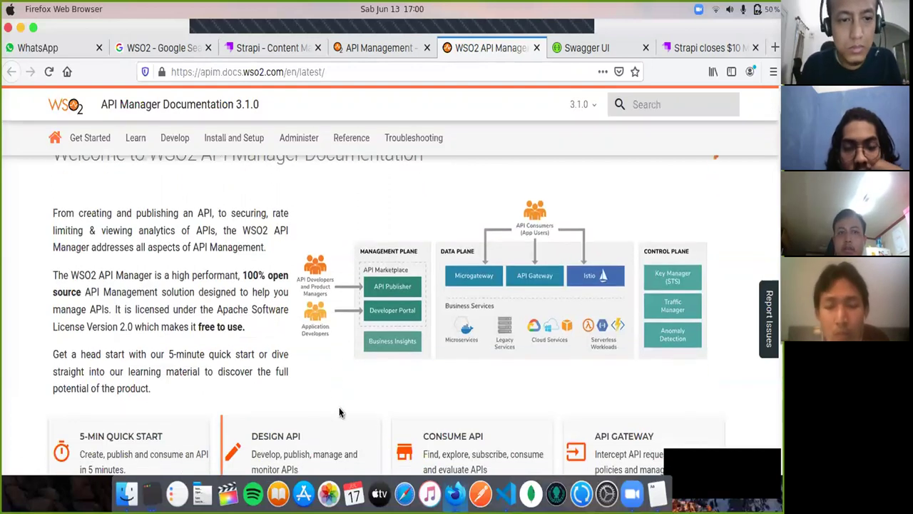
scroll(364, 382, "down", 5)
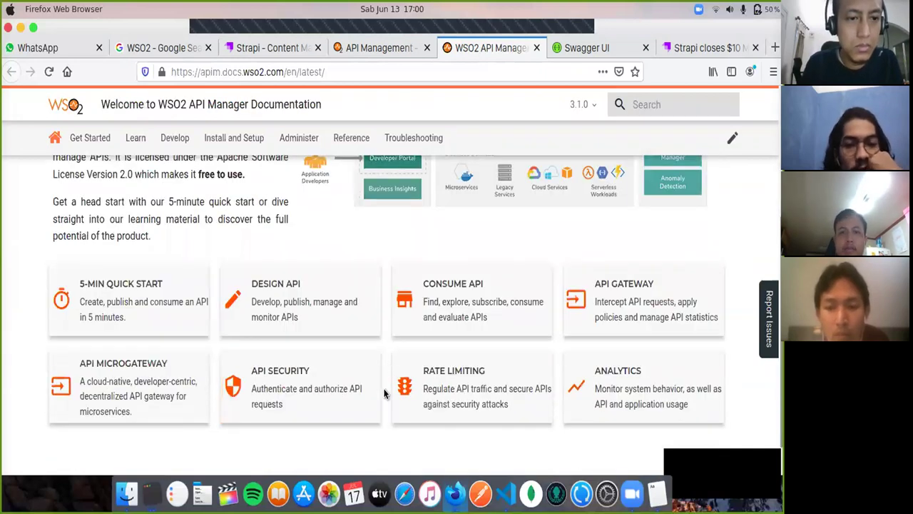
scroll(384, 400, "down", 1)
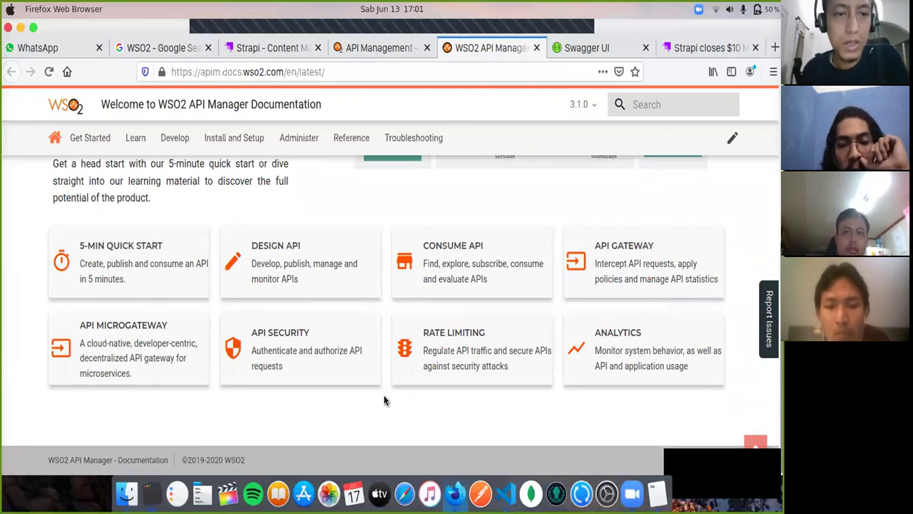
scroll(384, 400, "up", 1)
scroll(258, 348, "up", 4)
scroll(258, 347, "up", 1)
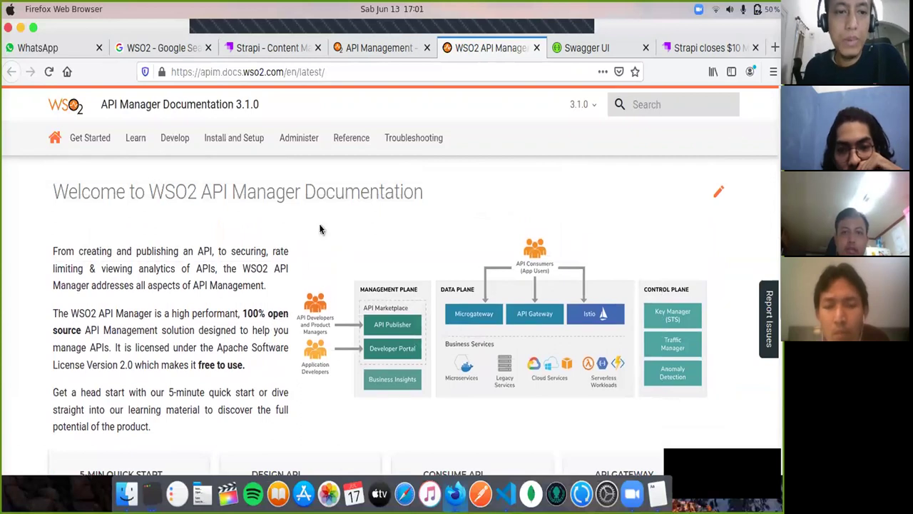